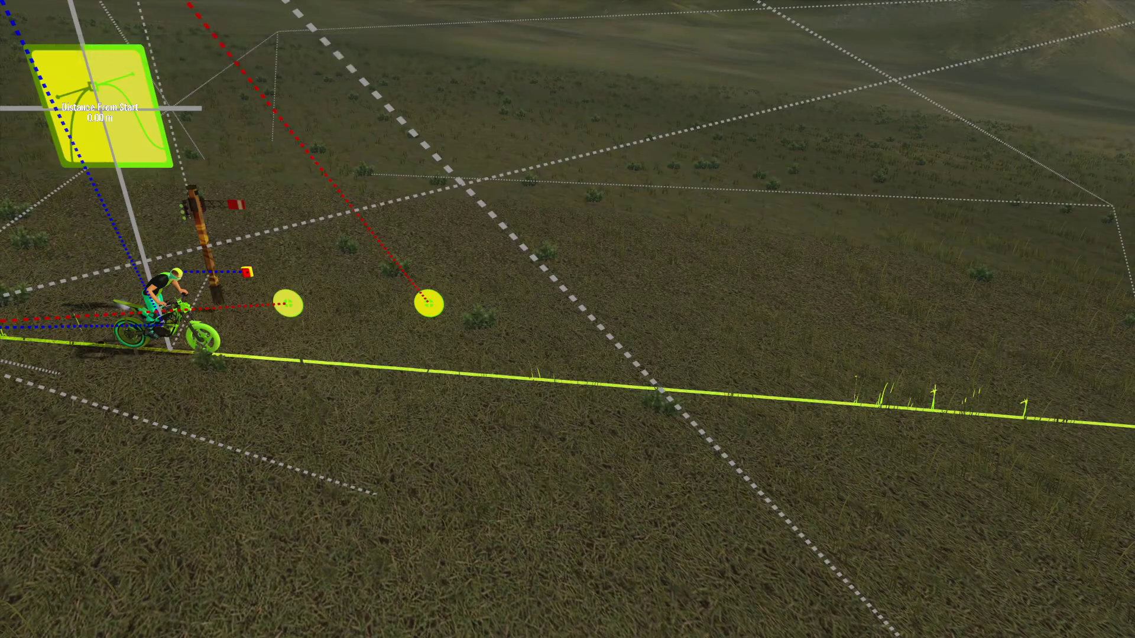
key("Tab")
key("Escape")
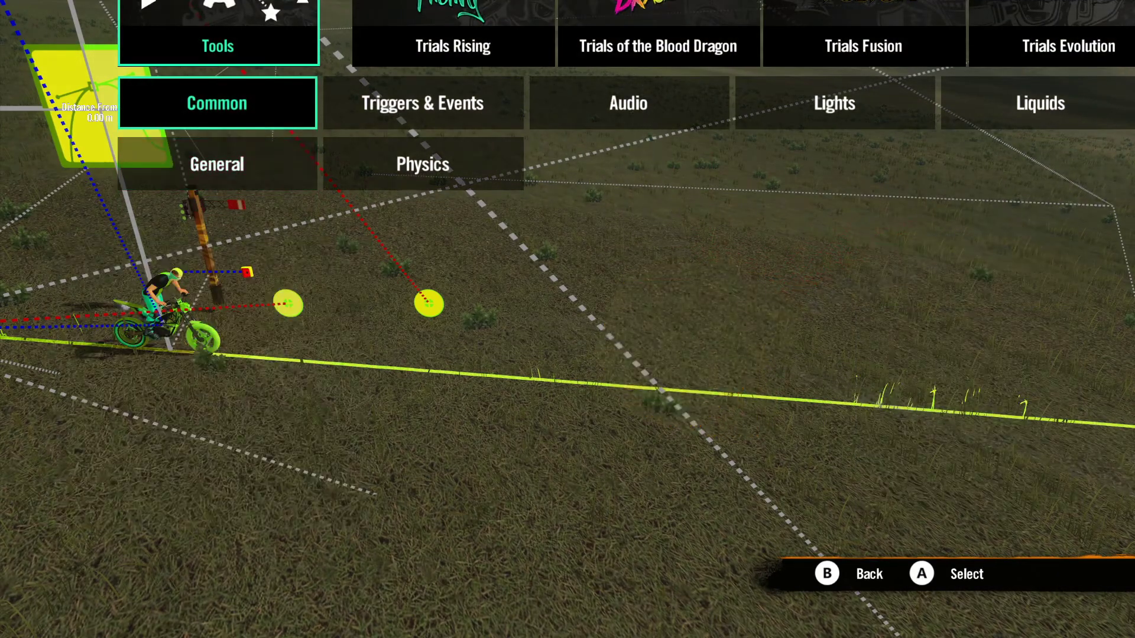
key("Right")
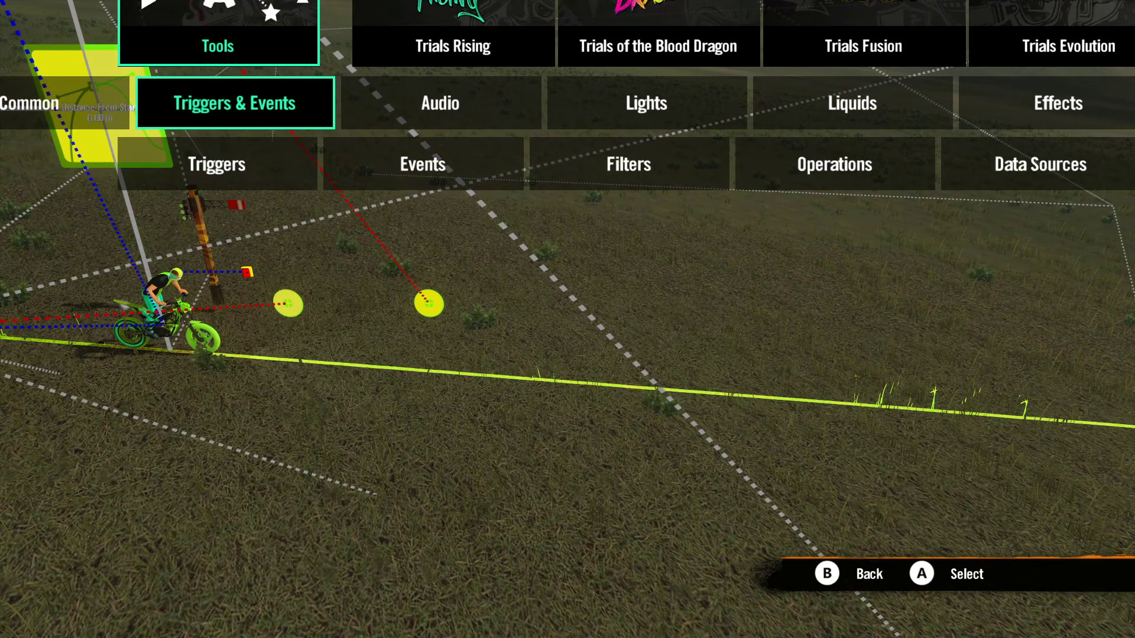
key("Escape")
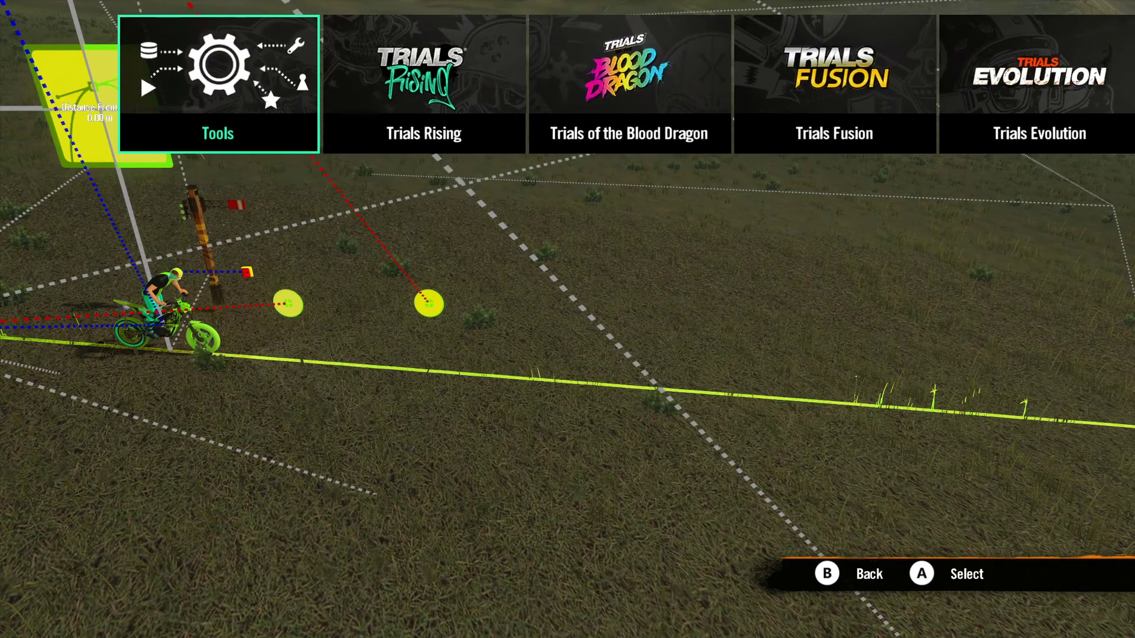
Pick the Metal Ramps - Large object from the Pro category of the Trials Rising event objects
key("Right")
key("Return")
key("Return")
key("Return")
key("Right")
key("Right")
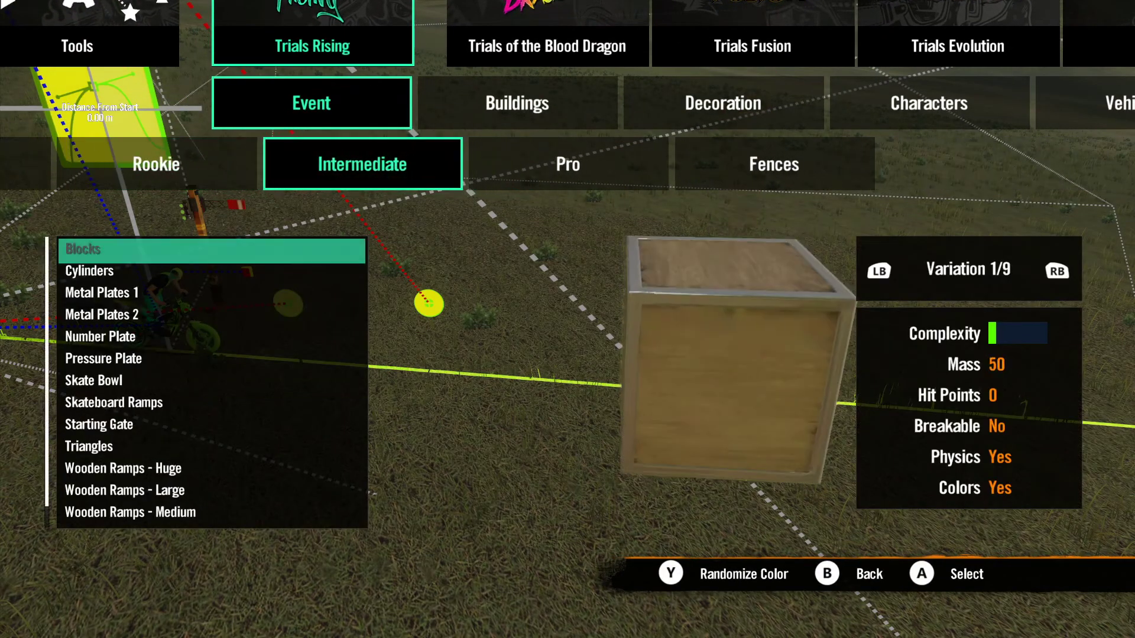
key("Right")
key("Down")
key("Down")
key("Down")
key("Down")
key("Down")
key("Return")
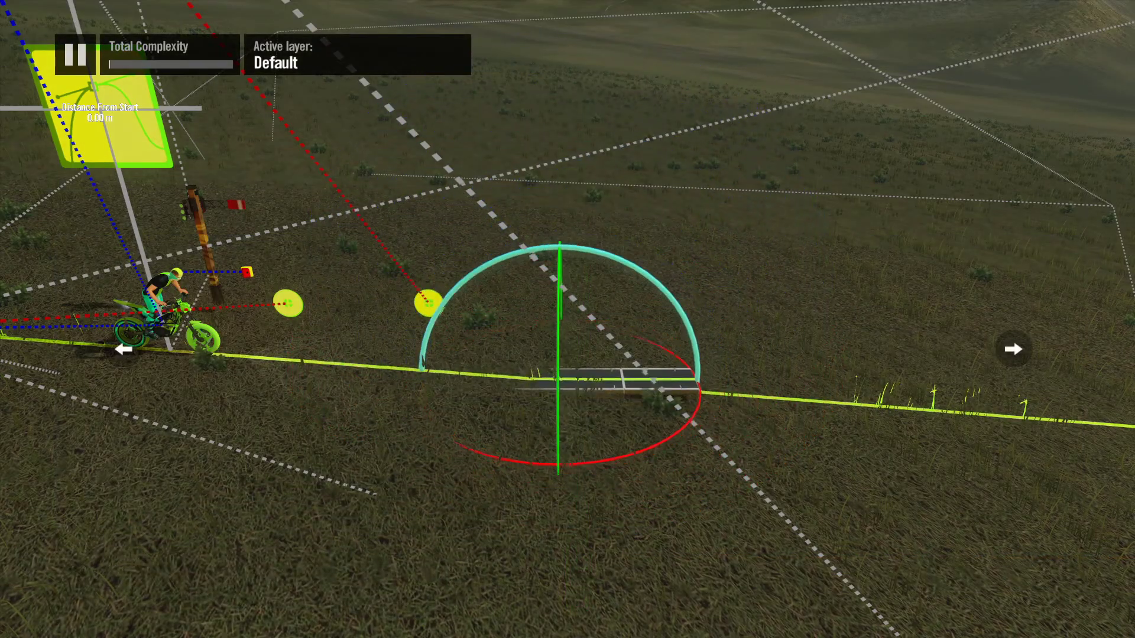
Lay the large metal ramp on the driving line ahead of the bike and extend it with a second one end to end
key("Right")
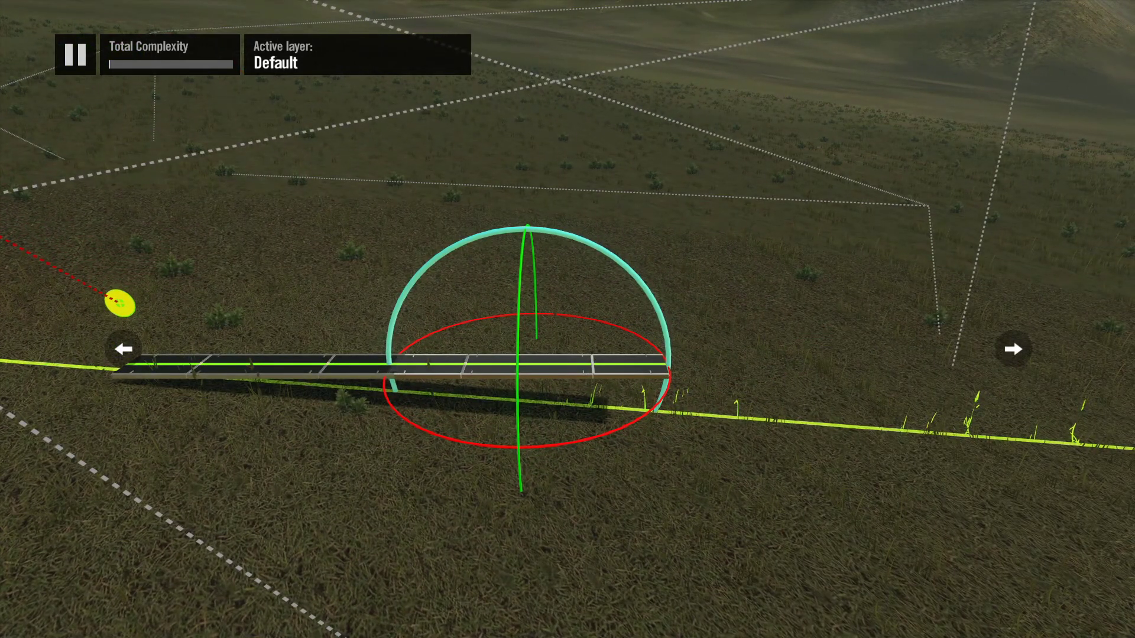
key("Right")
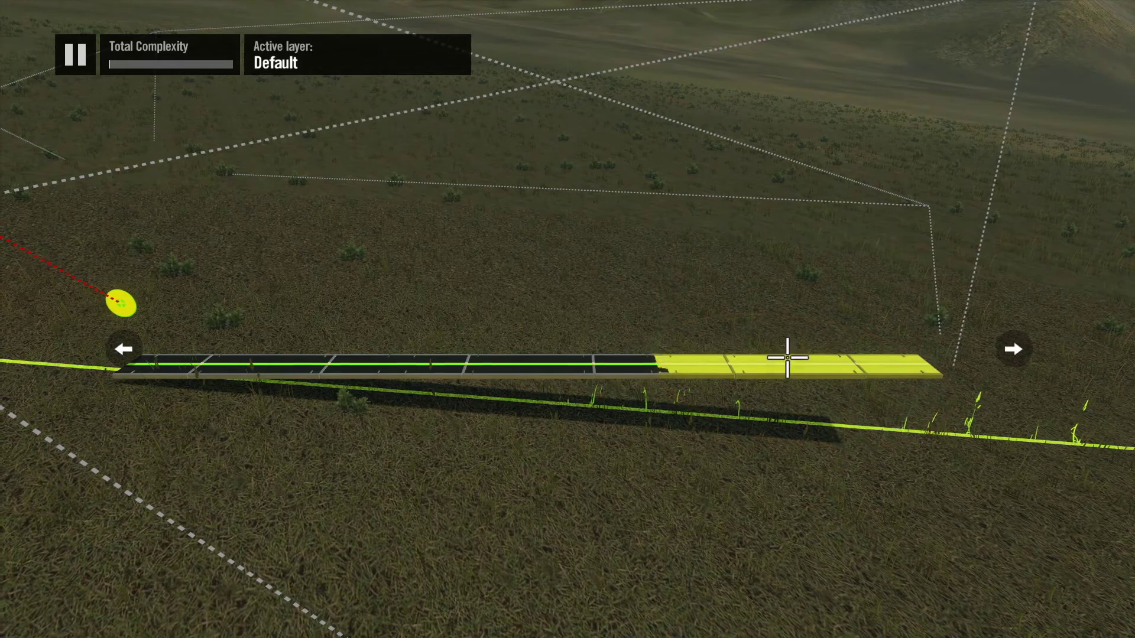
key("a")
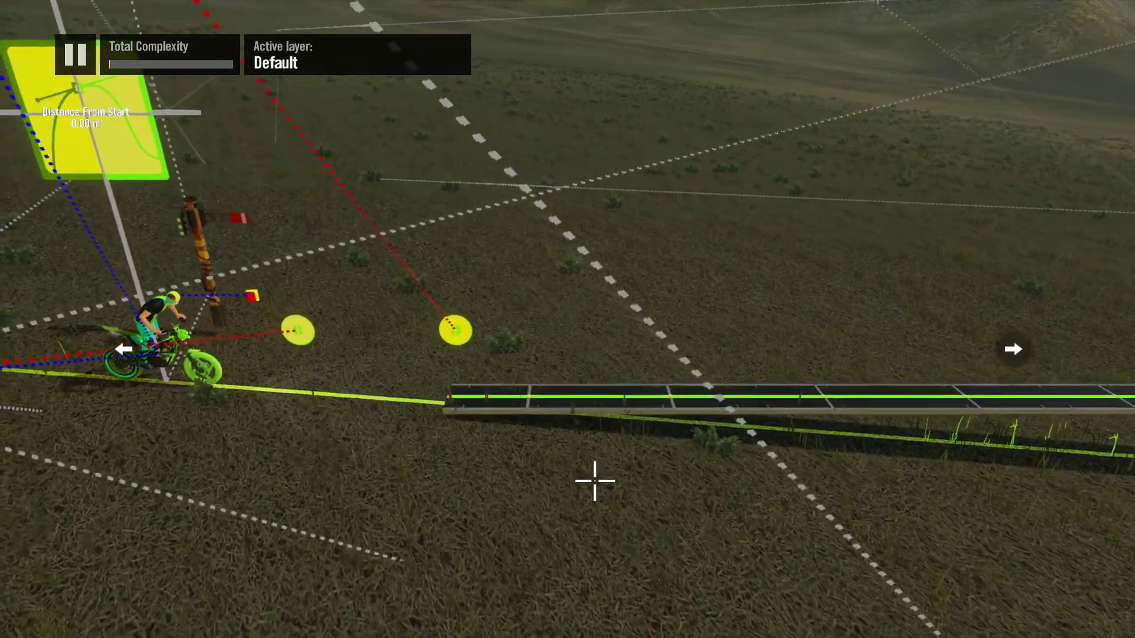
scroll(623, 428, "down", 3)
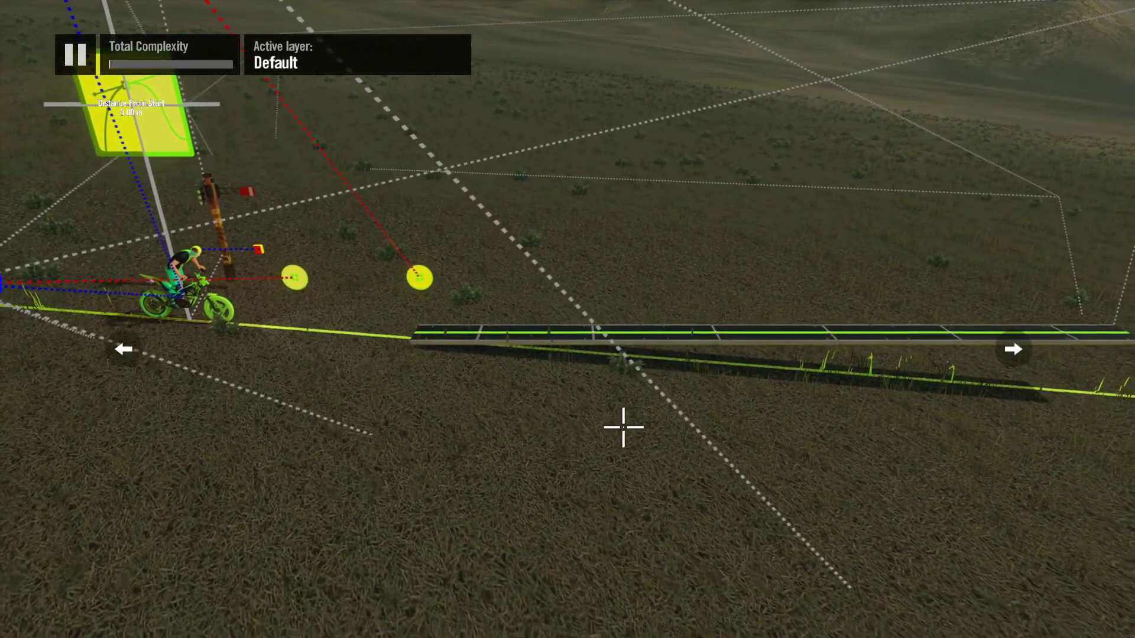
key("d")
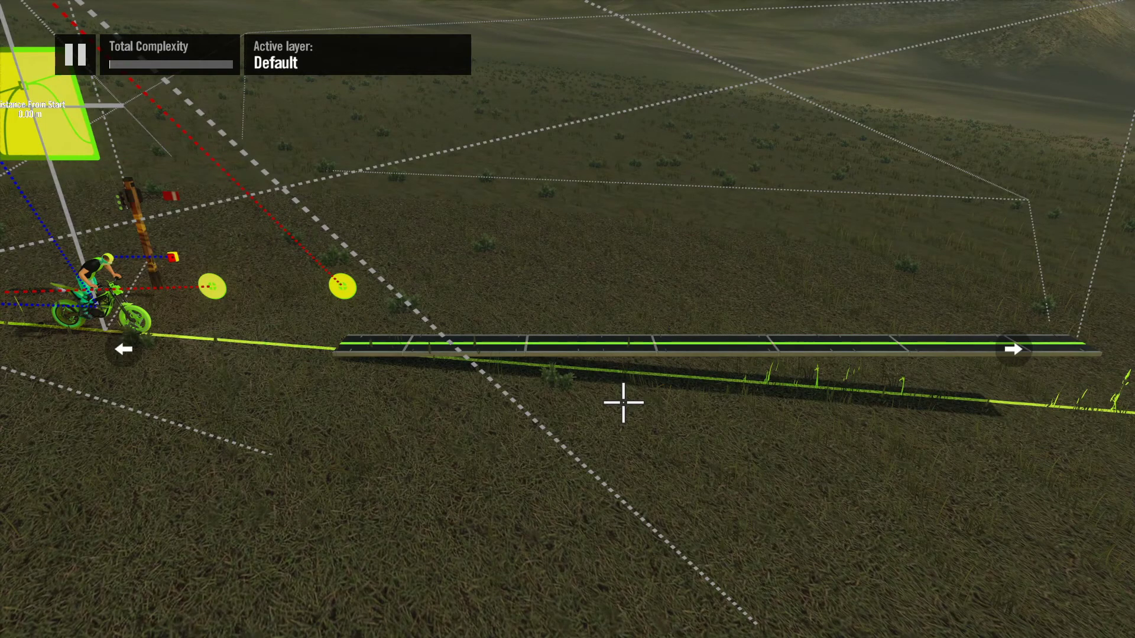
Insert an Area Trigger on the metal ramp and add a copy of it farther along the driving line
key("Return")
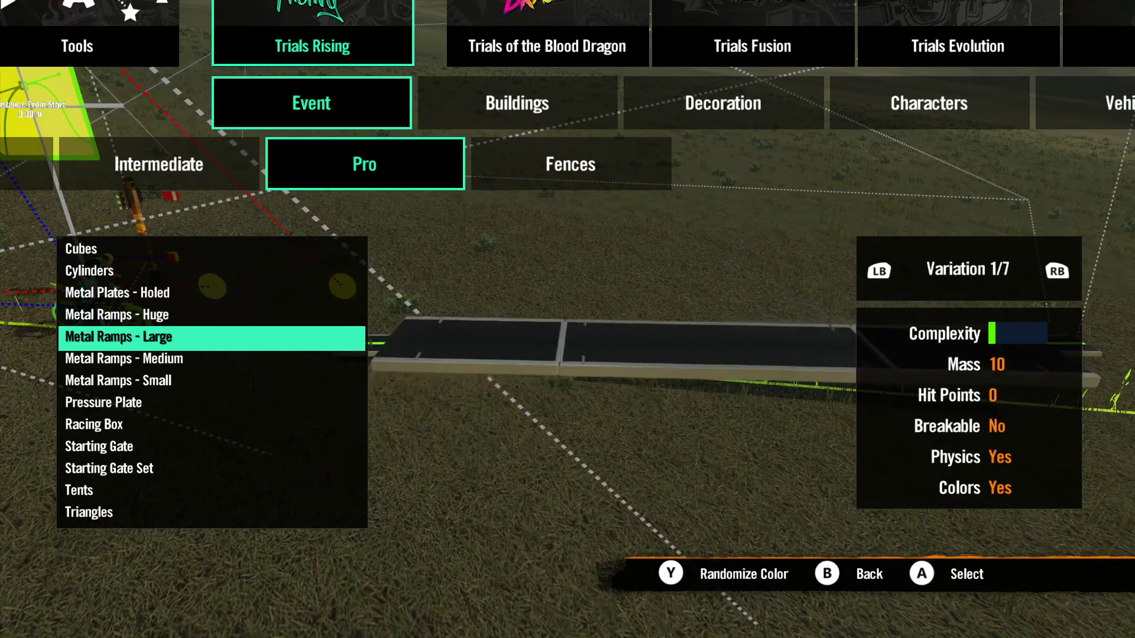
key("Escape")
key("Escape")
key("Escape")
key("Left")
key("Return")
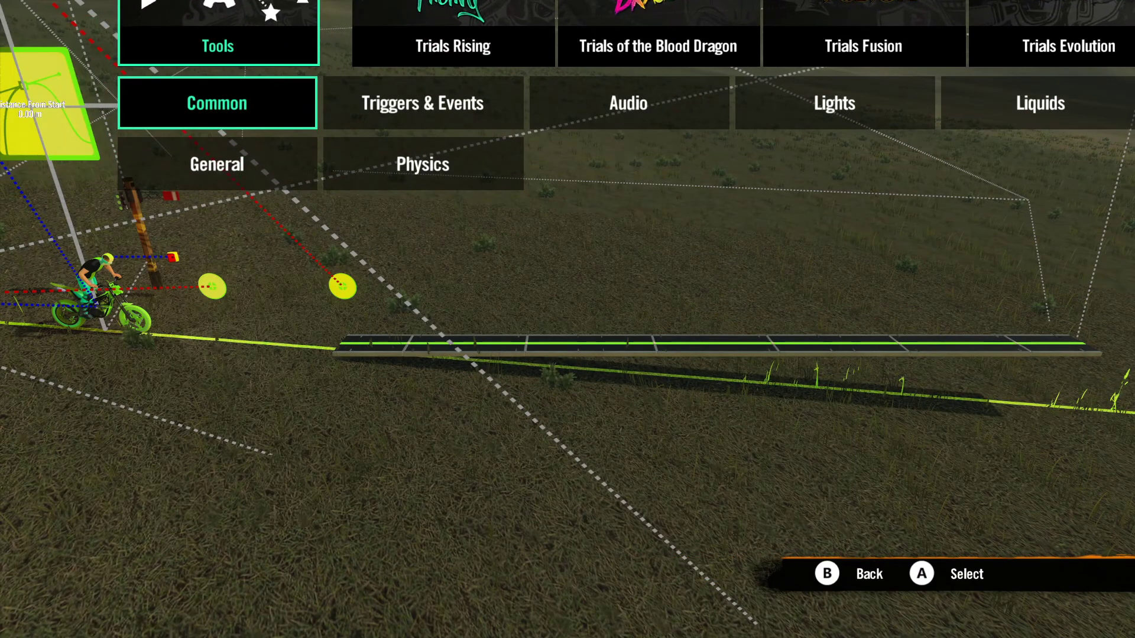
key("Right")
key("Down")
key("Up")
key("Up")
key("Up")
key("Return")
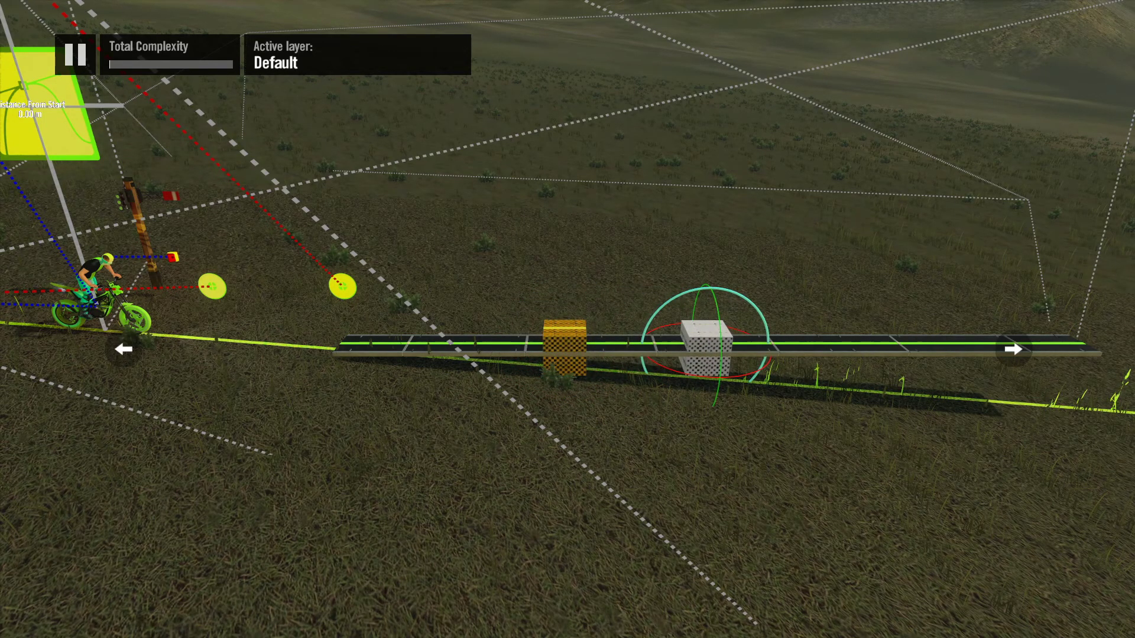
key("Escape")
Test ride the bike along the ramp up to the second area trigger, and return to the editor with both triggers selected
key("Return")
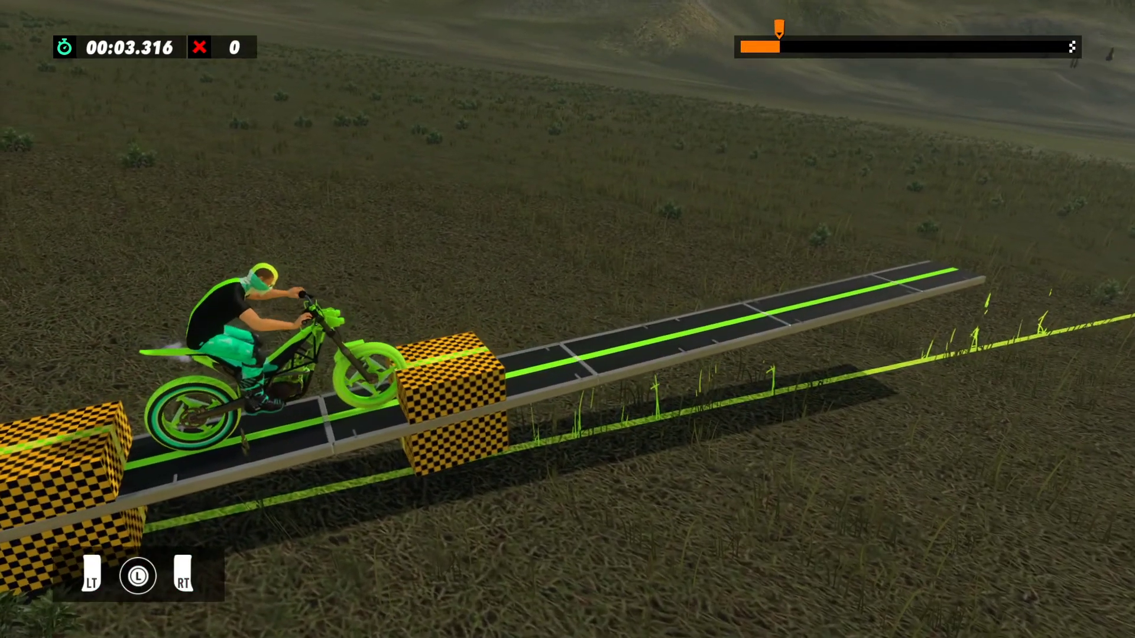
key("Escape")
key("Right")
key("Return")
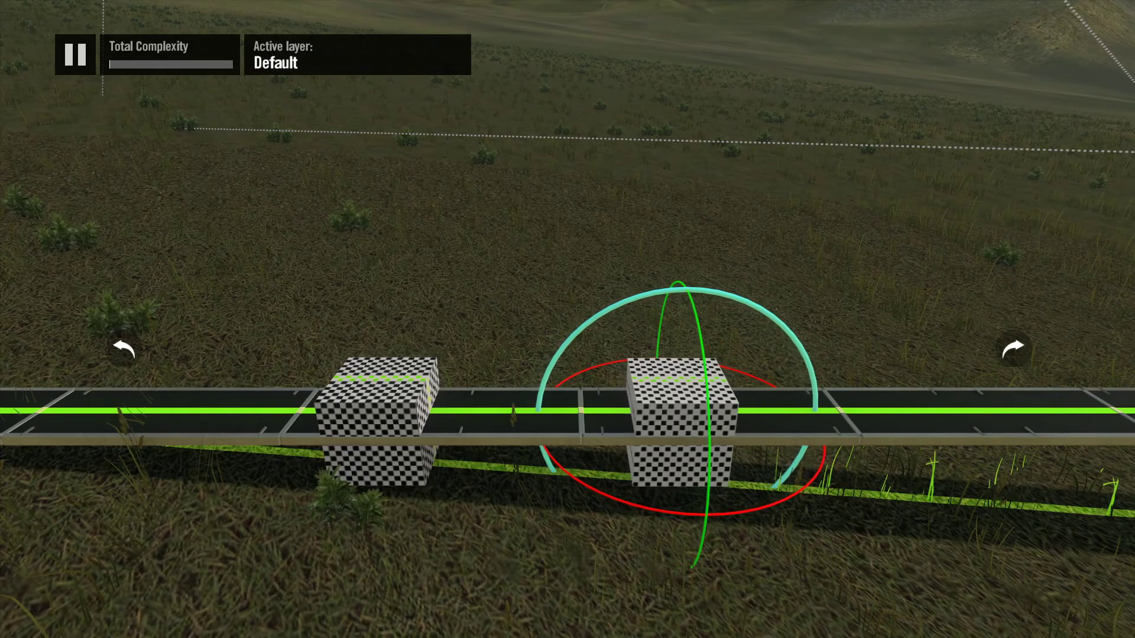
Run a test with the triggers selected, riding over the first one towards the second, and return to editing
key("Tab")
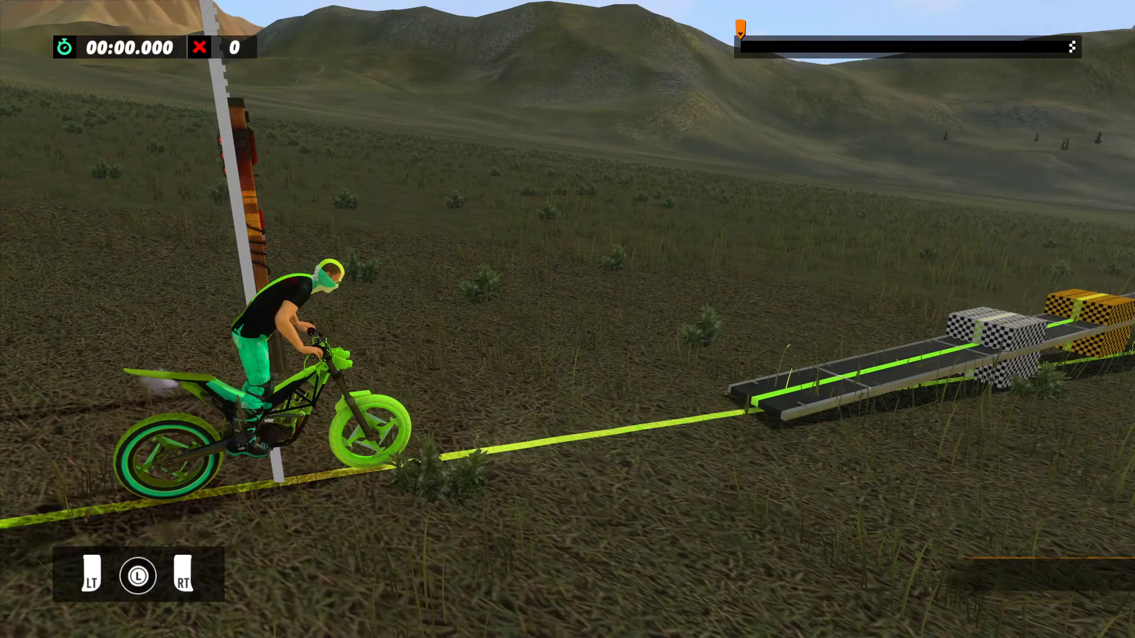
key("Up")
key("Left")
key("Down")
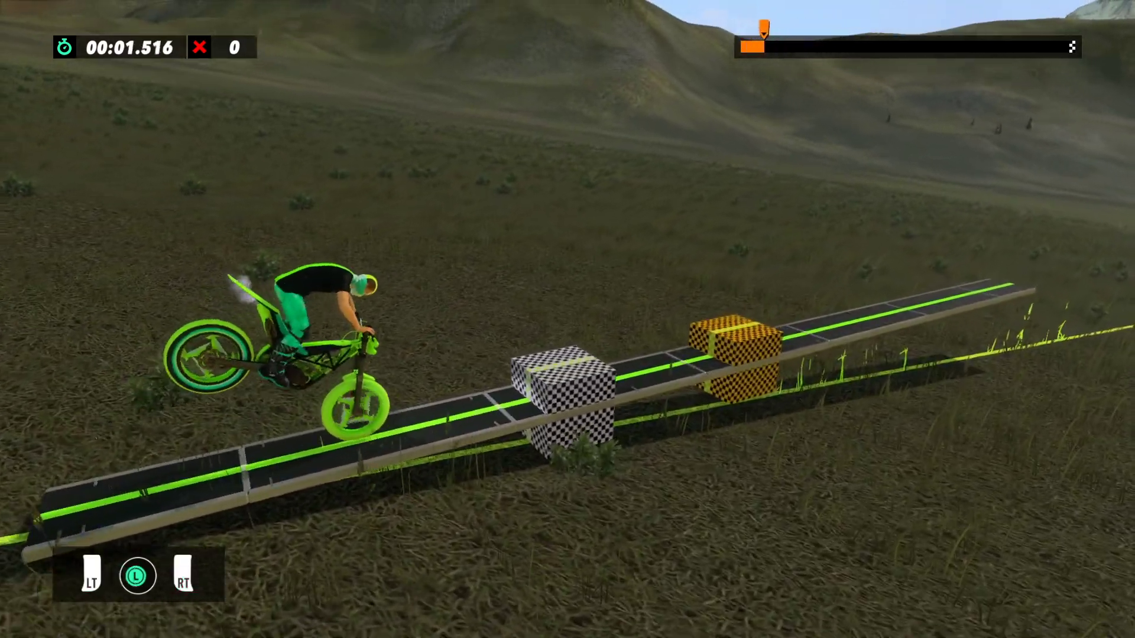
key("Down")
key("Right")
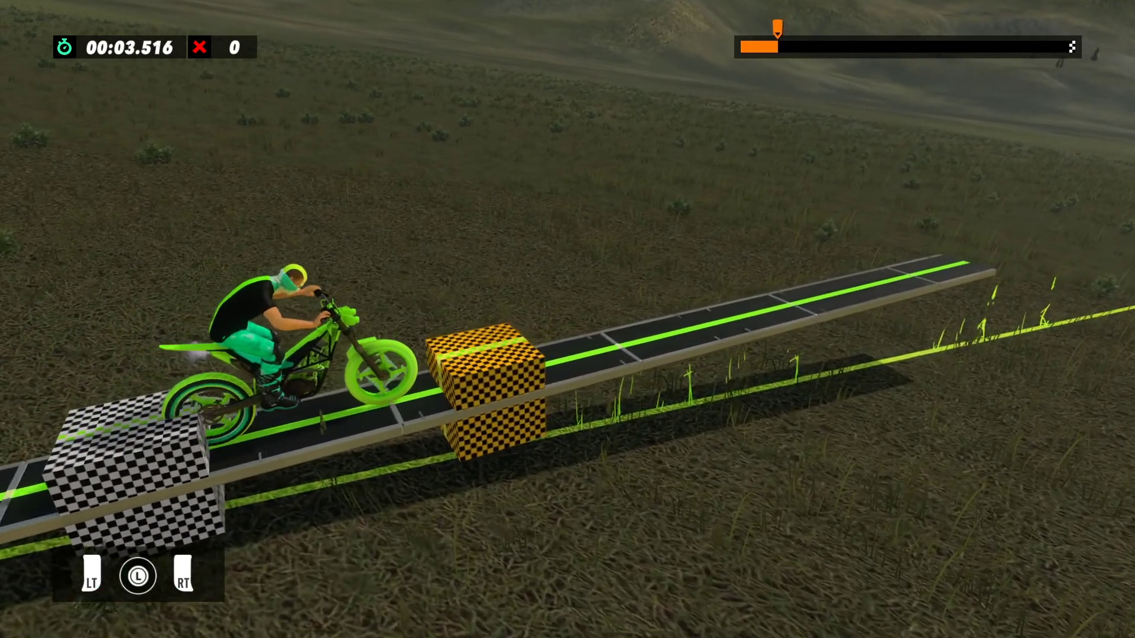
key("Tab")
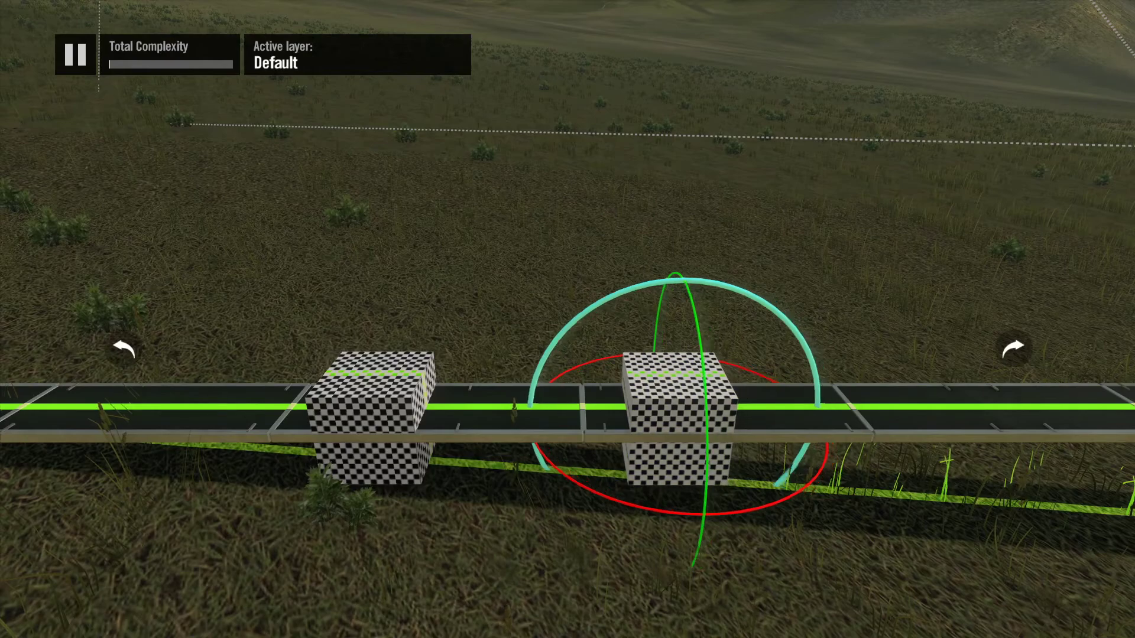
Repeat the test ride across the first area trigger, stop the bike at the second one, and leave the test
key("Escape")
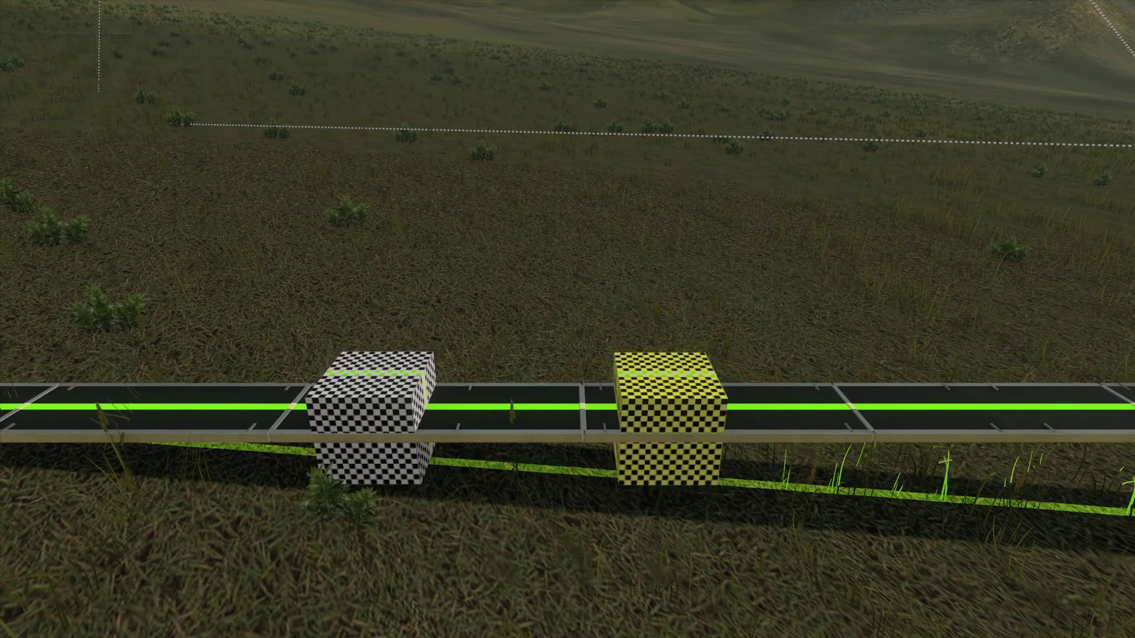
key("Return")
key("Up")
key("Right")
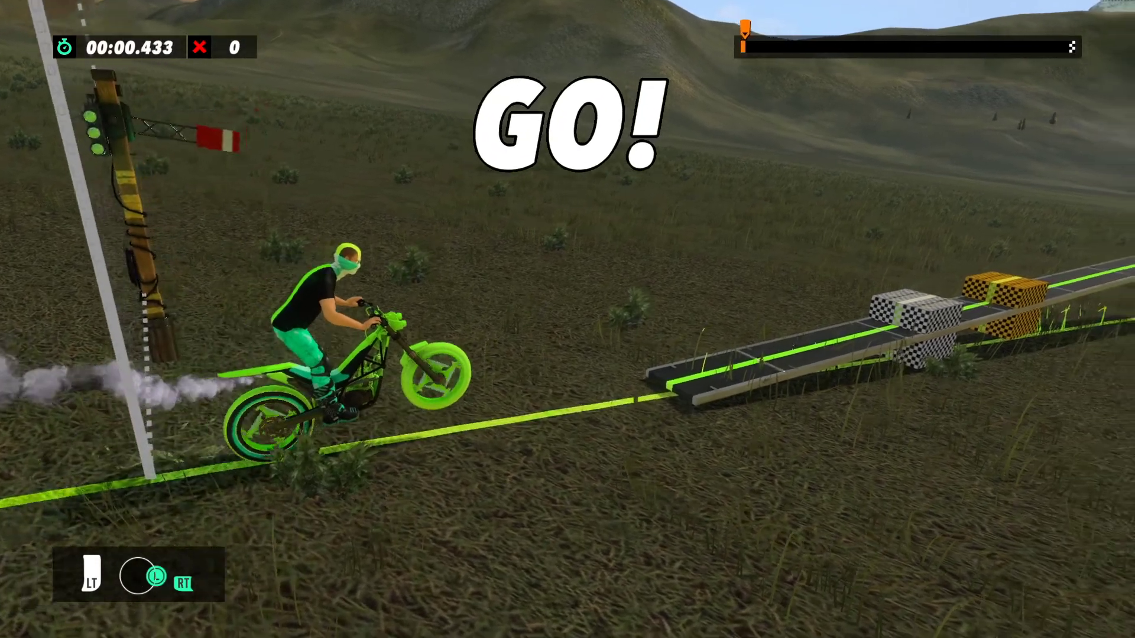
key("Left")
key("Down")
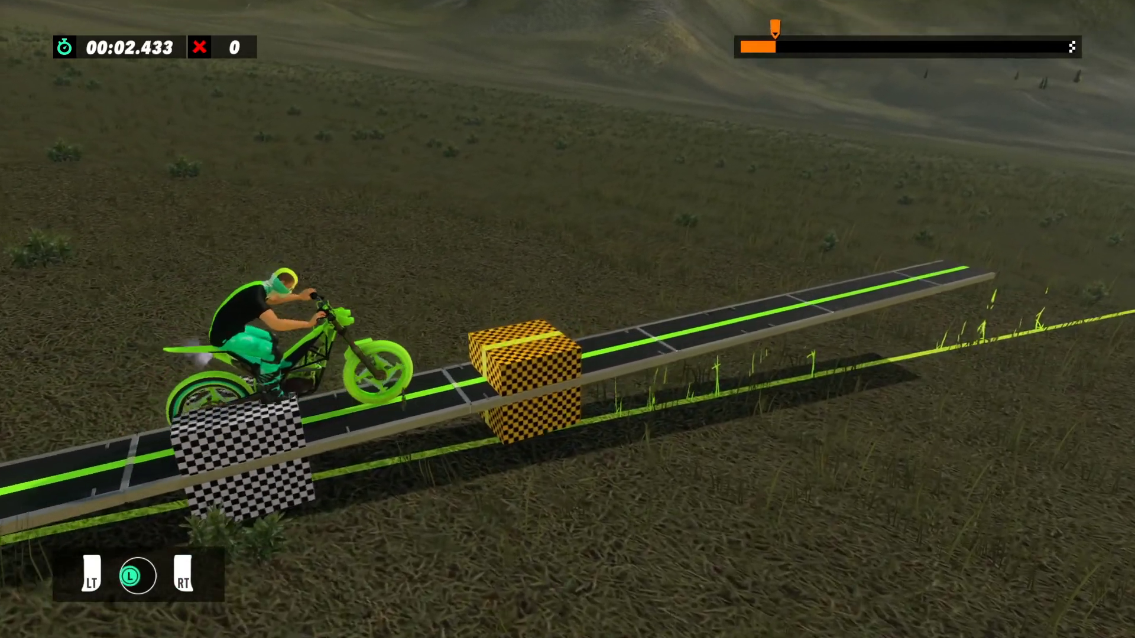
key("Up")
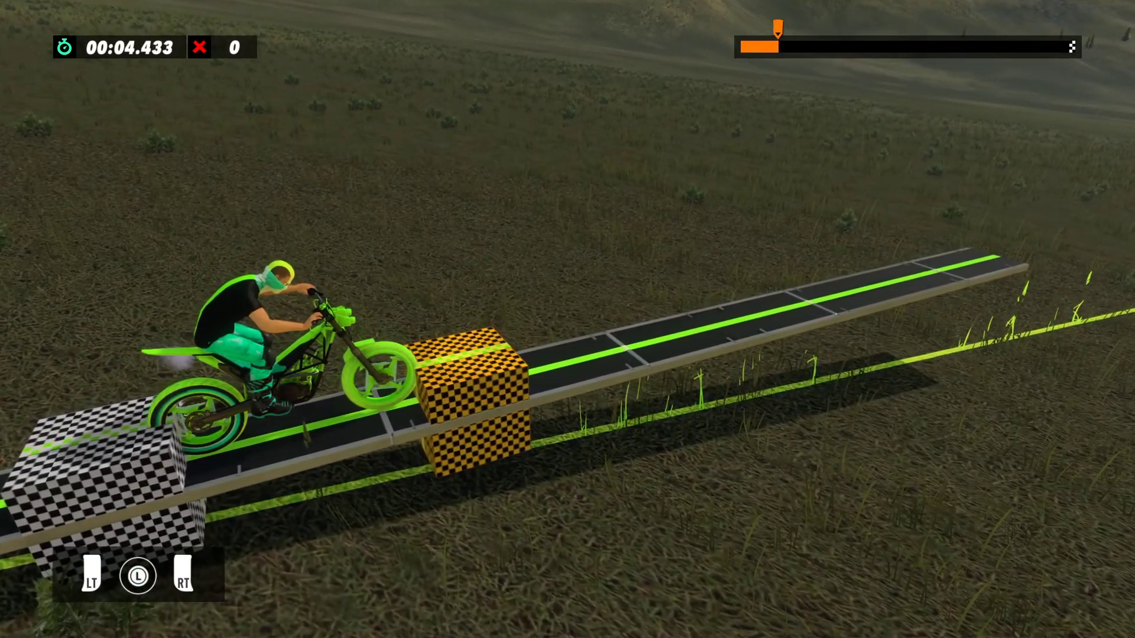
key("Escape")
Select both area triggers and turn off Disable After Hit in their object properties
key("Return")
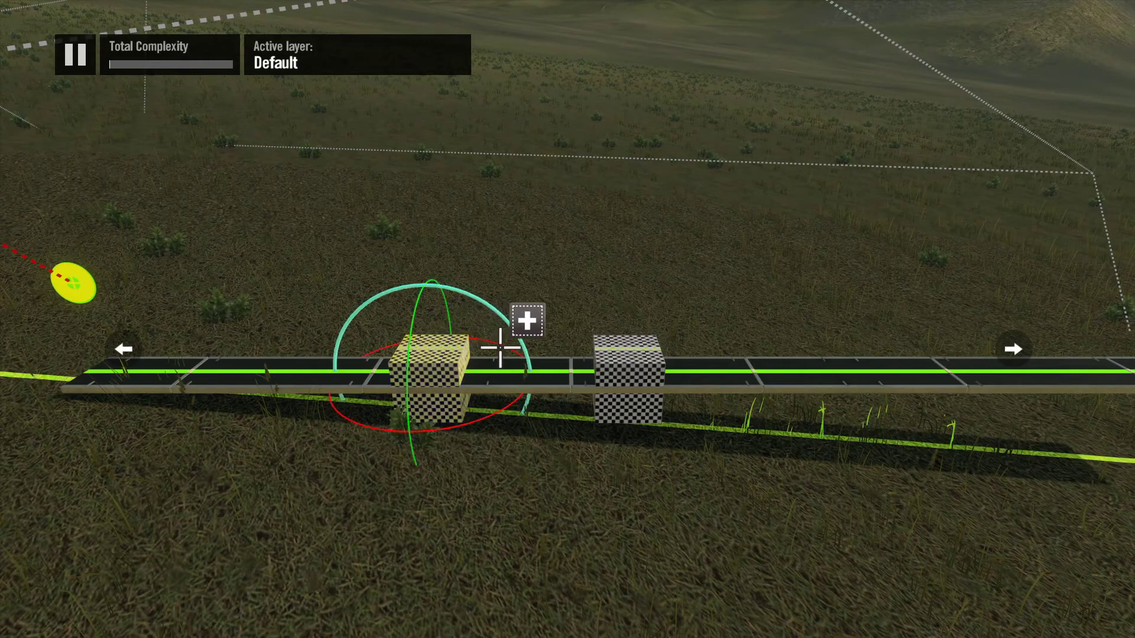
left_click(621, 349)
key("x")
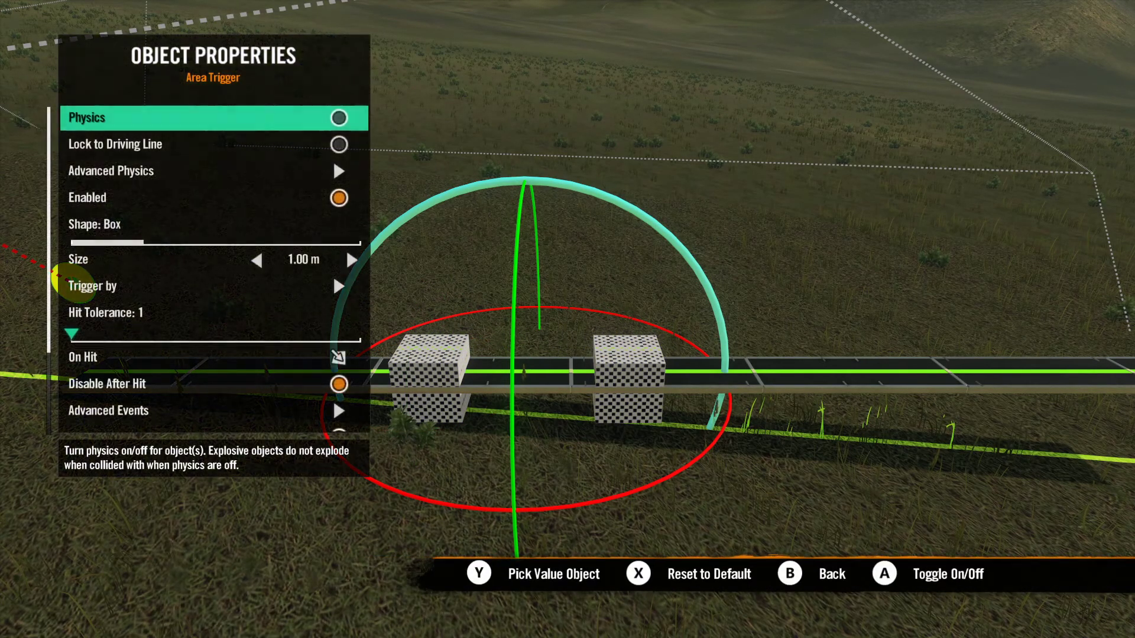
key("Up")
key("Up")
key("Up")
key("Up")
key("Up")
key("Up")
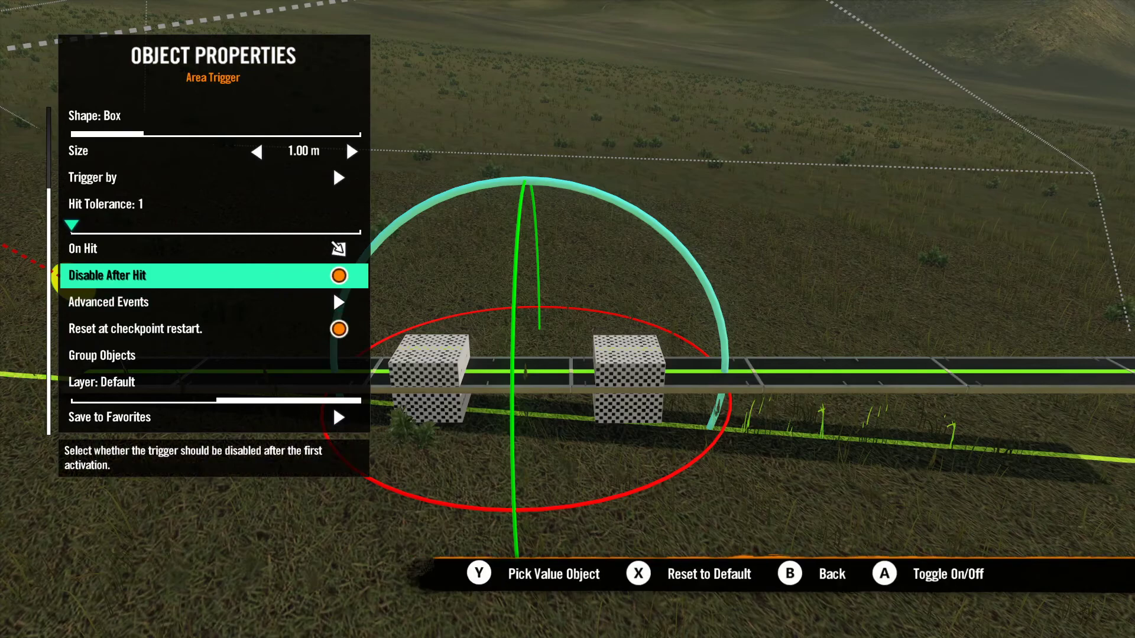
key("Return")
Examine the other Area Trigger properties up to Physics, close the properties, and deselect the triggers
key("Up")
key("Up")
key("Up")
key("Up")
key("Up")
key("Up")
key("Up")
key("Up")
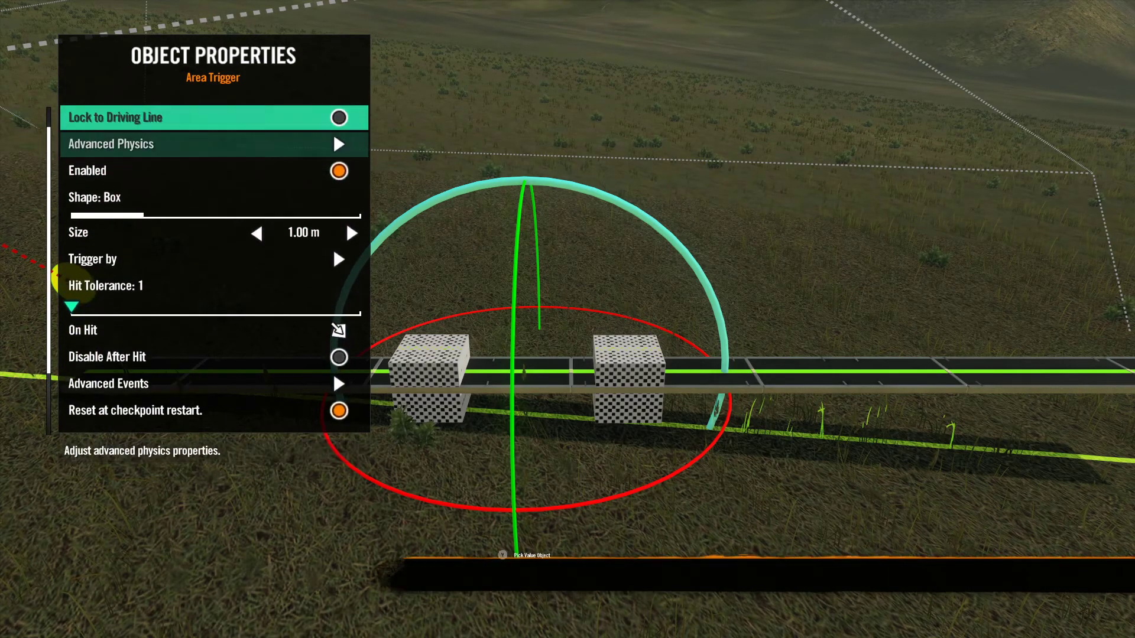
key("Up")
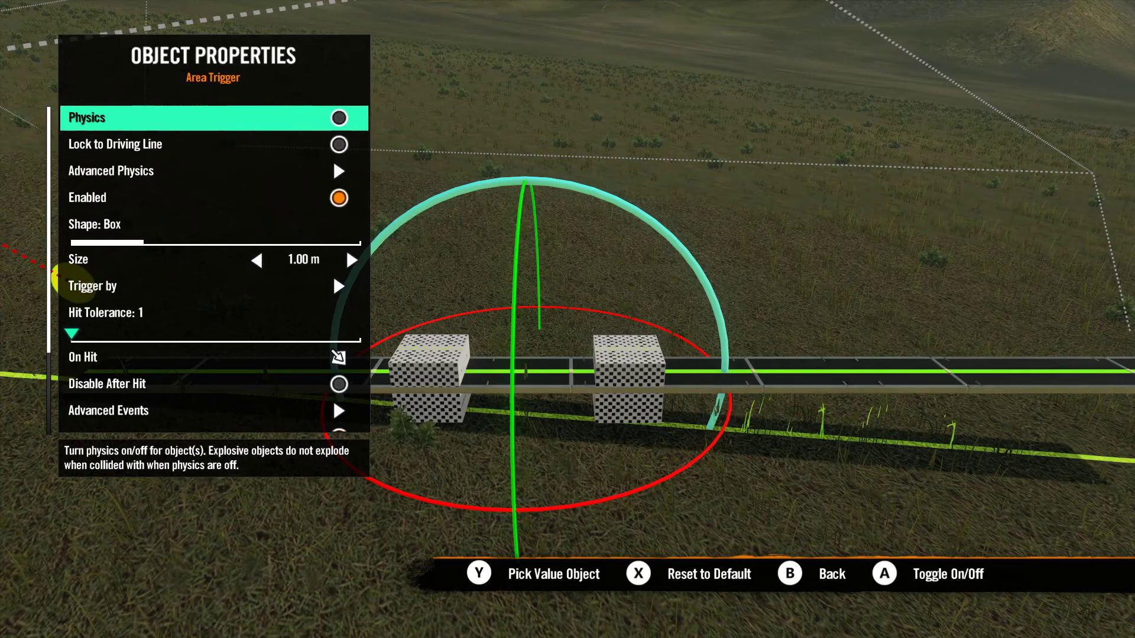
key("Escape")
key("Escape")
Insert two Impulse delay filters side by side above the area triggers
key("Up")
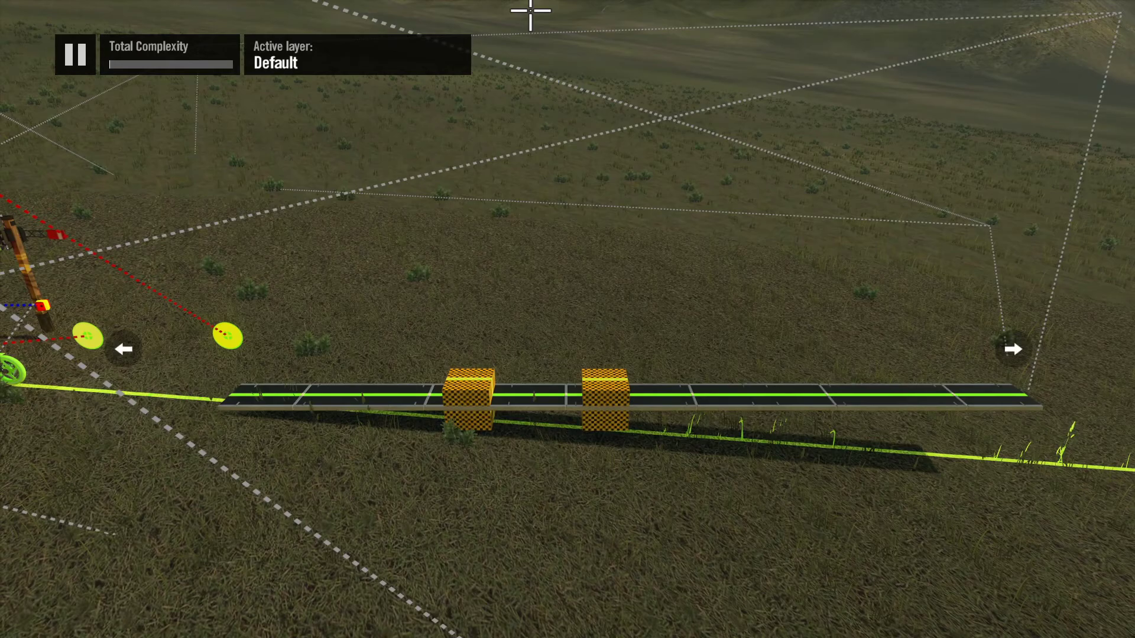
key("Return")
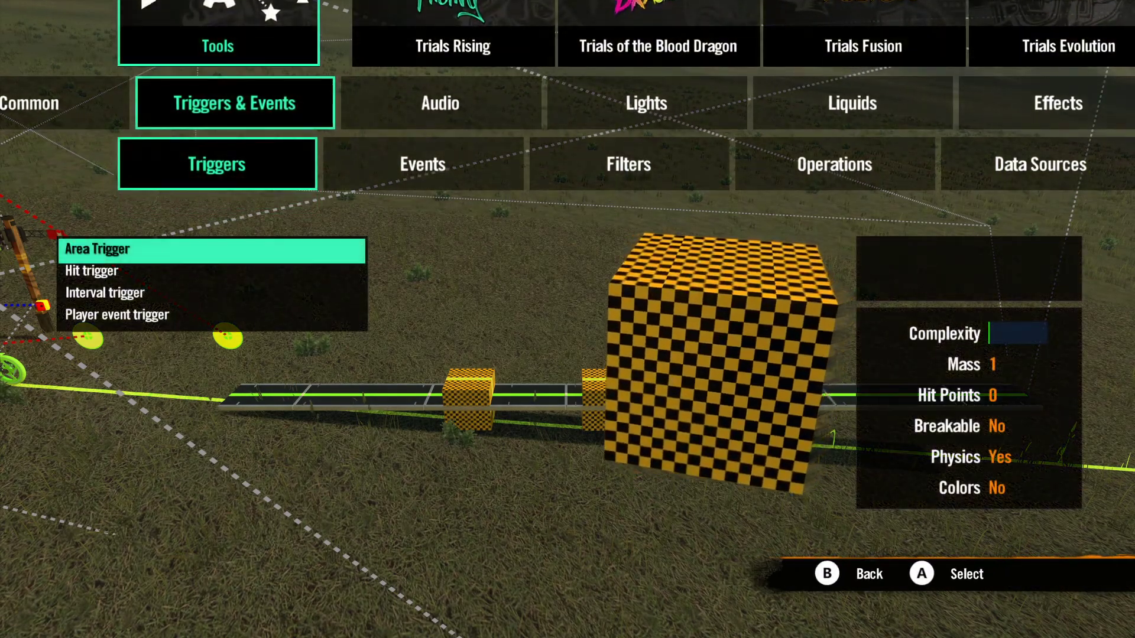
key("Right")
key("Right")
key("Down")
key("Down")
key("Down")
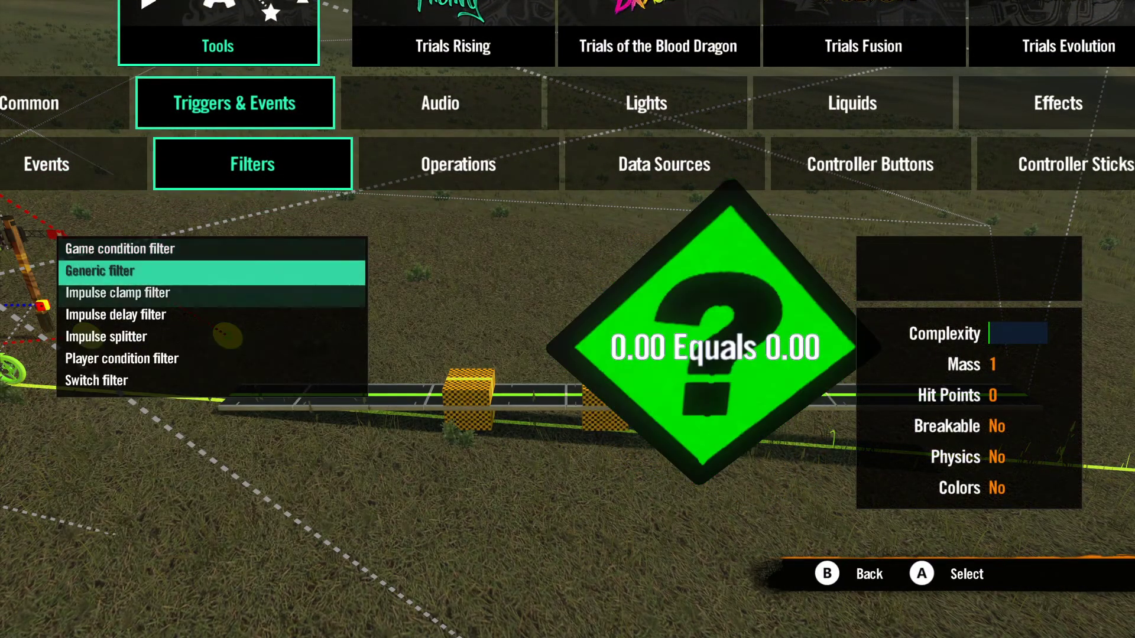
key("Return")
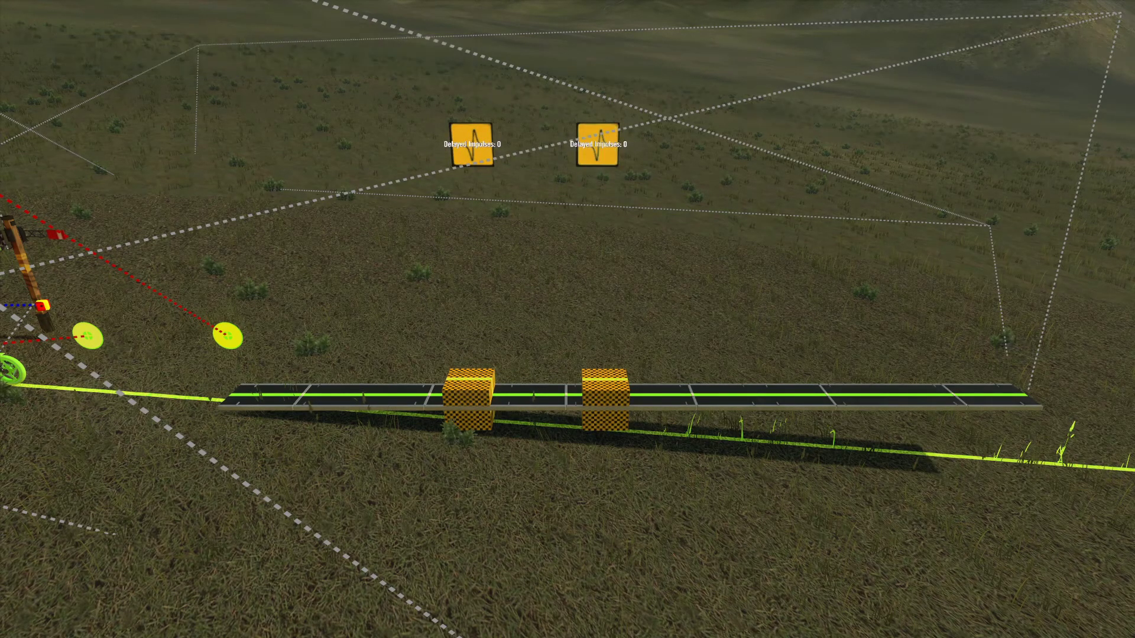
Insert four Set value events in a row beneath the two impulse delay filters
key("Return")
key("Left")
key("Up")
key("Up")
key("Up")
key("Up")
key("Up")
key("Up")
key("Up")
key("Up")
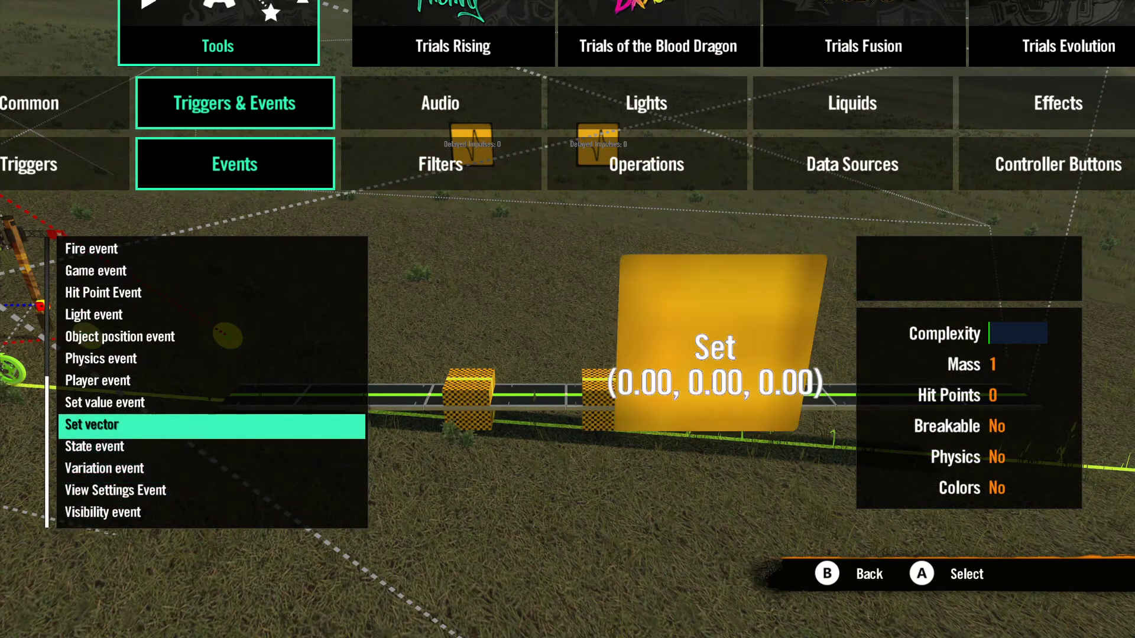
key("Up")
key("Return")
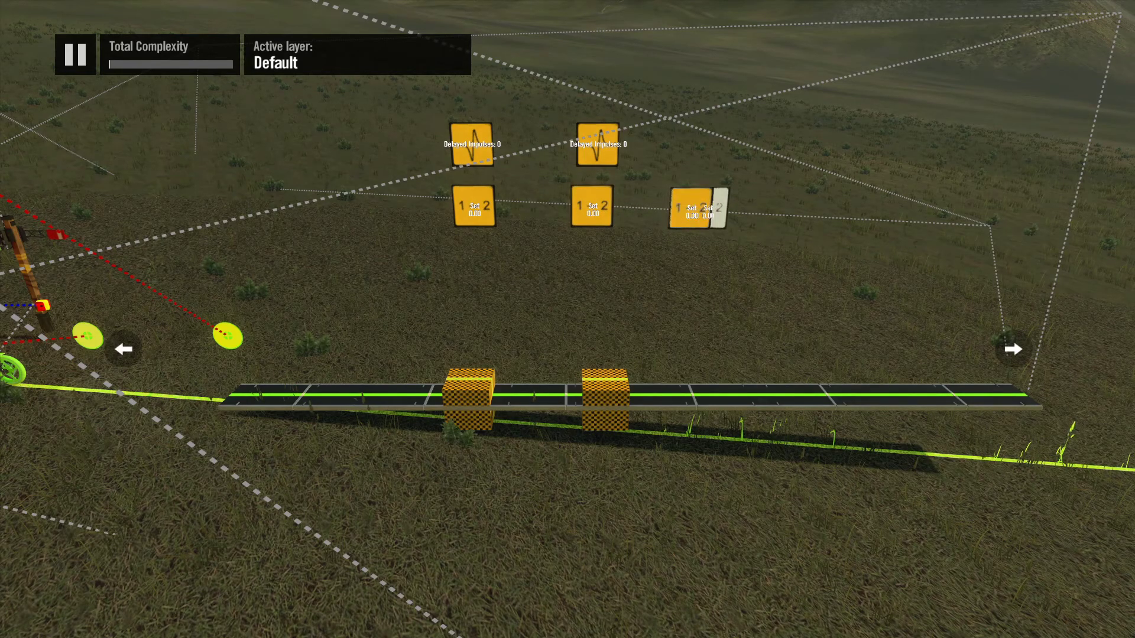
key("y")
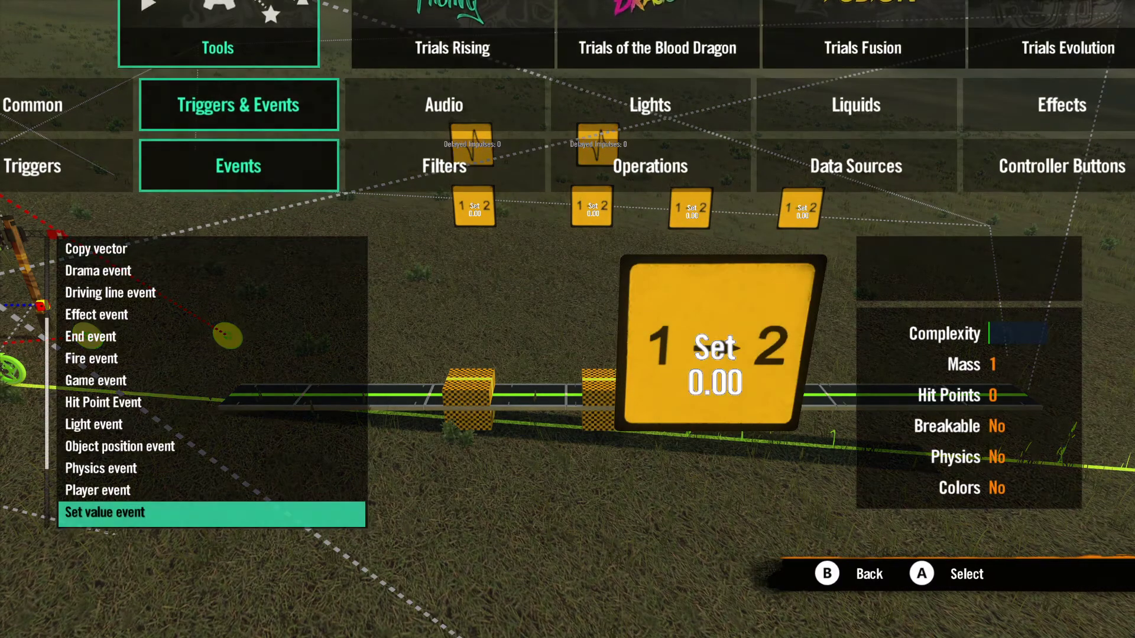
Insert a Variable data source beneath the row of four set value events
key("Right")
key("Right")
key("Up")
key("Right")
key("Up")
key("Up")
key("Up")
key("Up")
key("Up")
key("Up")
key("Up")
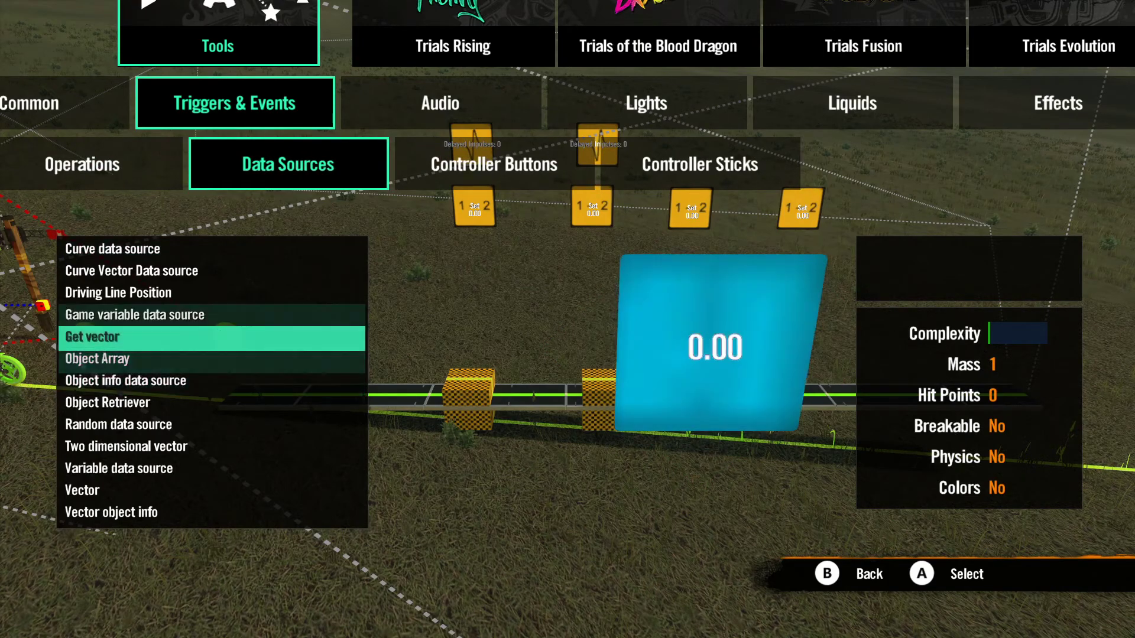
key("Up")
key("Up")
key("Return")
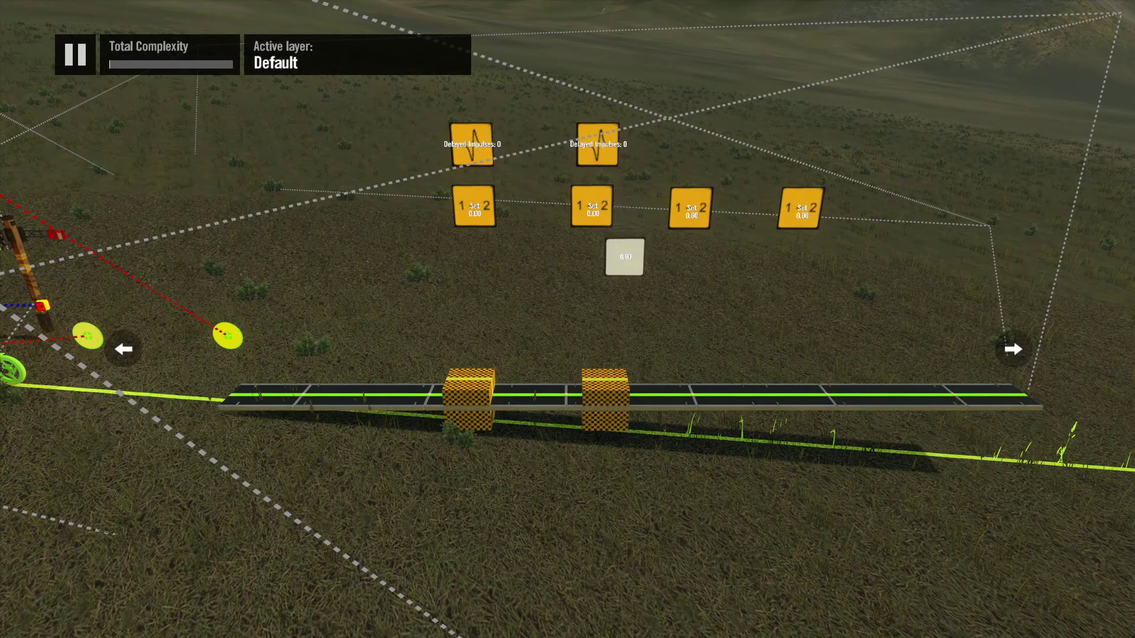
Insert a Generic filter directly beneath the variable data source
key("y")
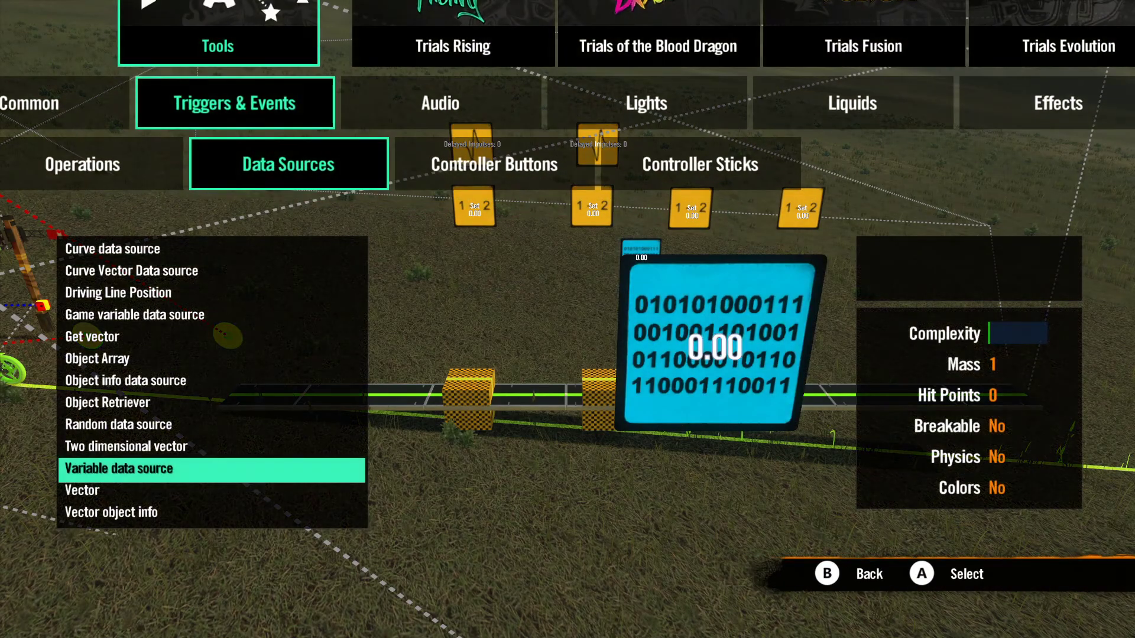
key("Left")
key("Left")
key("Up")
key("Up")
key("Up")
key("Up")
key("Up")
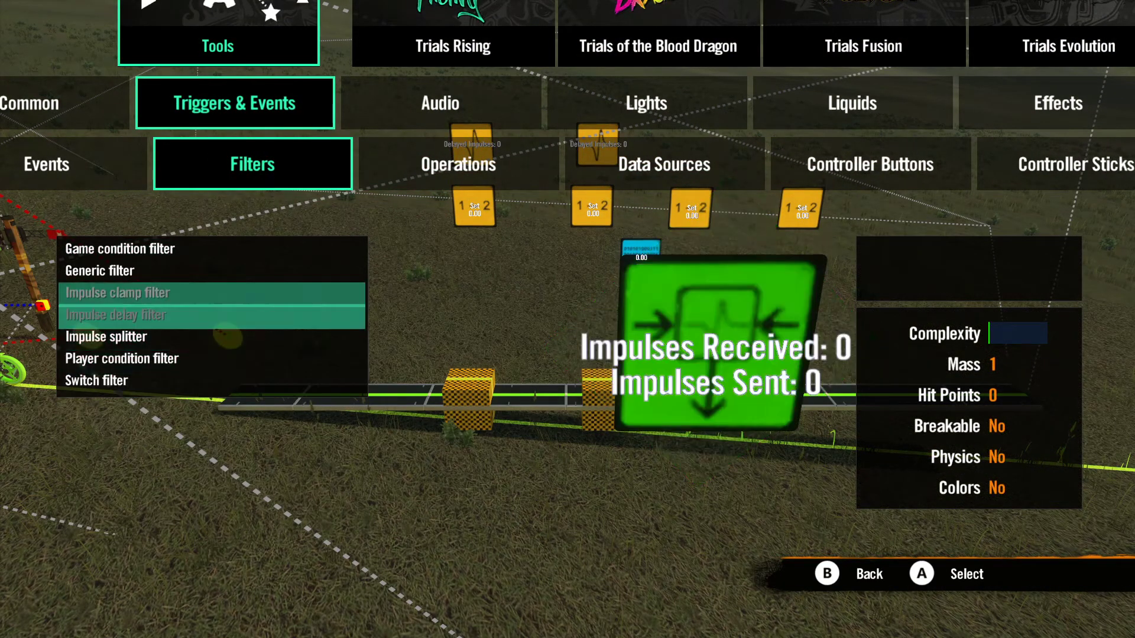
key("Return")
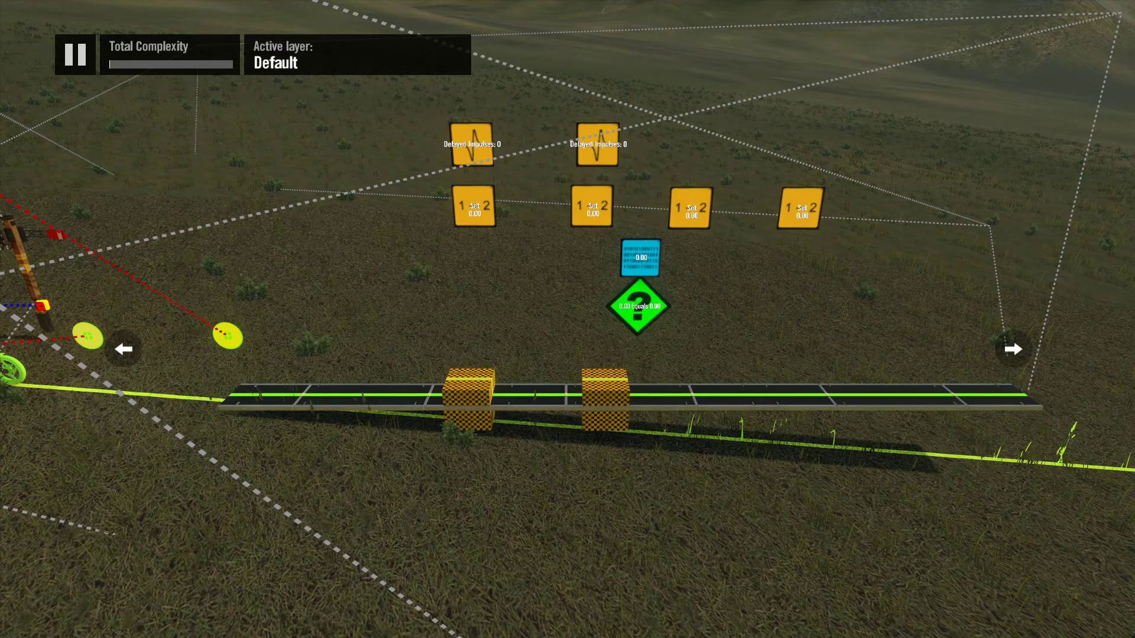
Insert a Break event next to the generic filter
key("y")
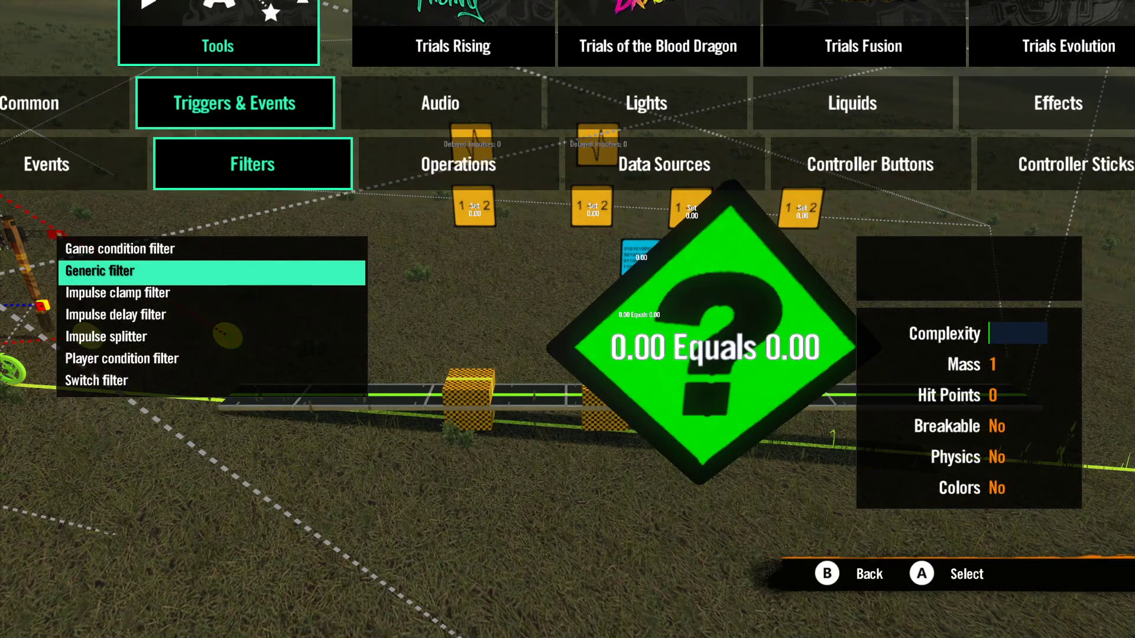
key("Left")
key("Down")
key("Down")
key("Return")
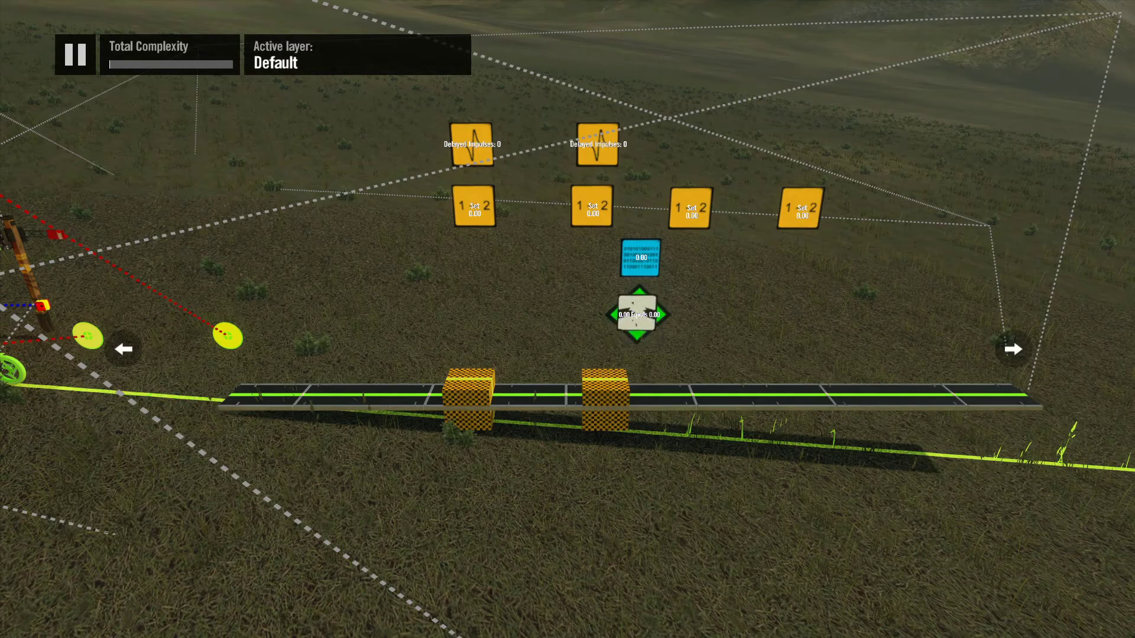
Insert a Bomb from the explosives on the opposite side of the generic filter from the break event
key("y")
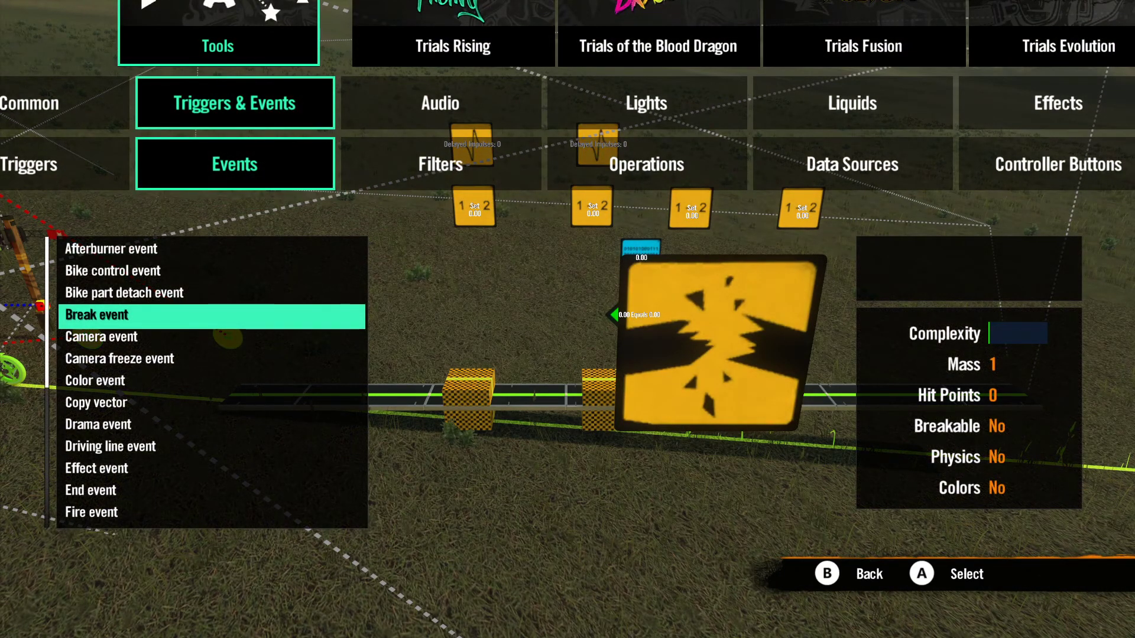
key("Escape")
key("Right")
key("Right")
key("Right")
key("Right")
key("Right")
key("Right")
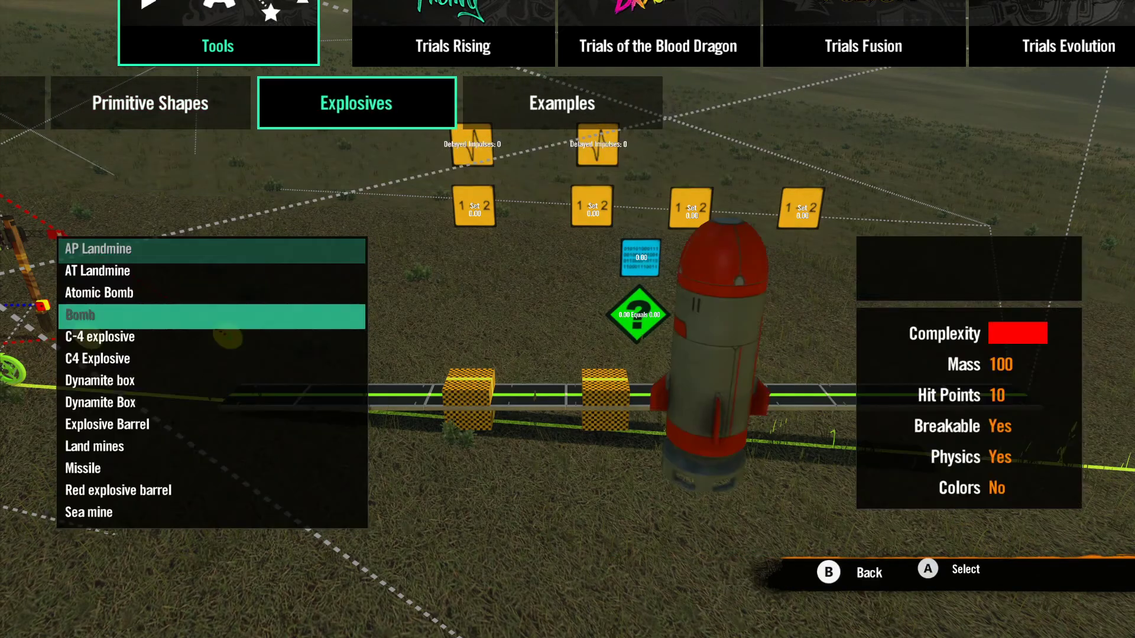
key("Return")
key("Up")
key("Left")
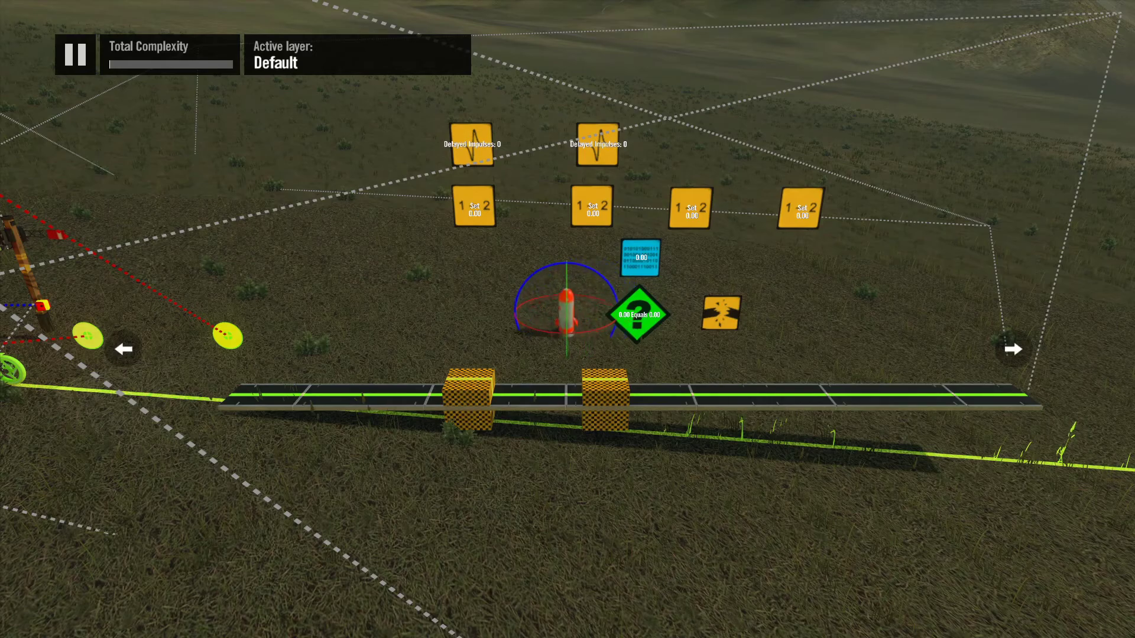
left_click(551, 310)
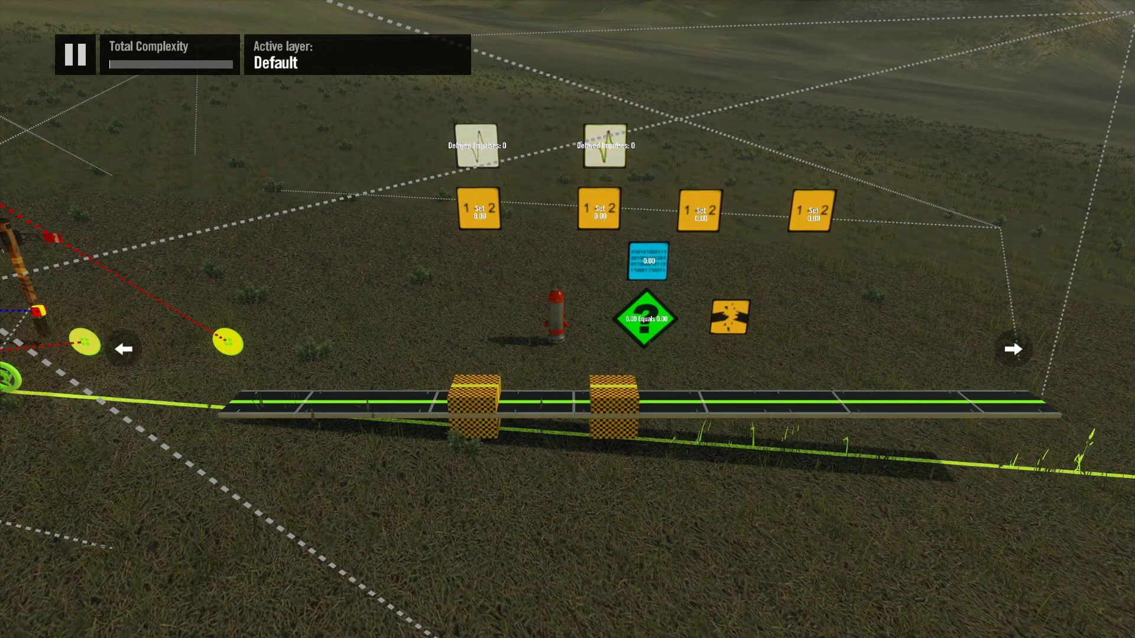
Set Delay Ticks to 180 (3 seconds) for both selected impulse delay filters and close their properties
key("Return")
key("Down")
key("Down")
key("Up")
key("Right")
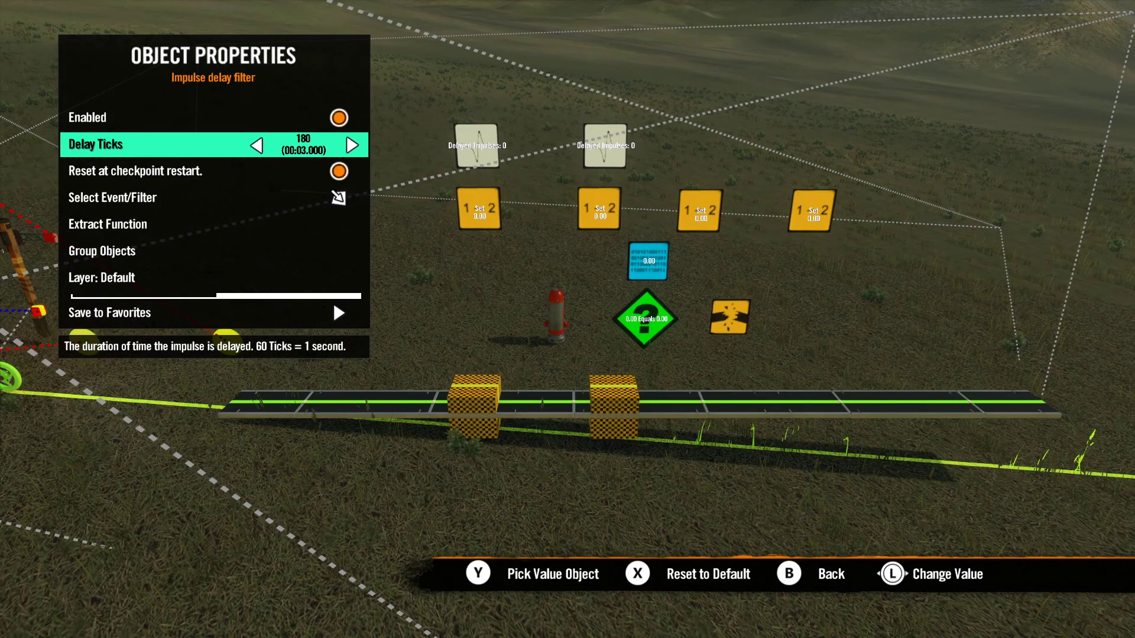
key("Escape")
key("Escape")
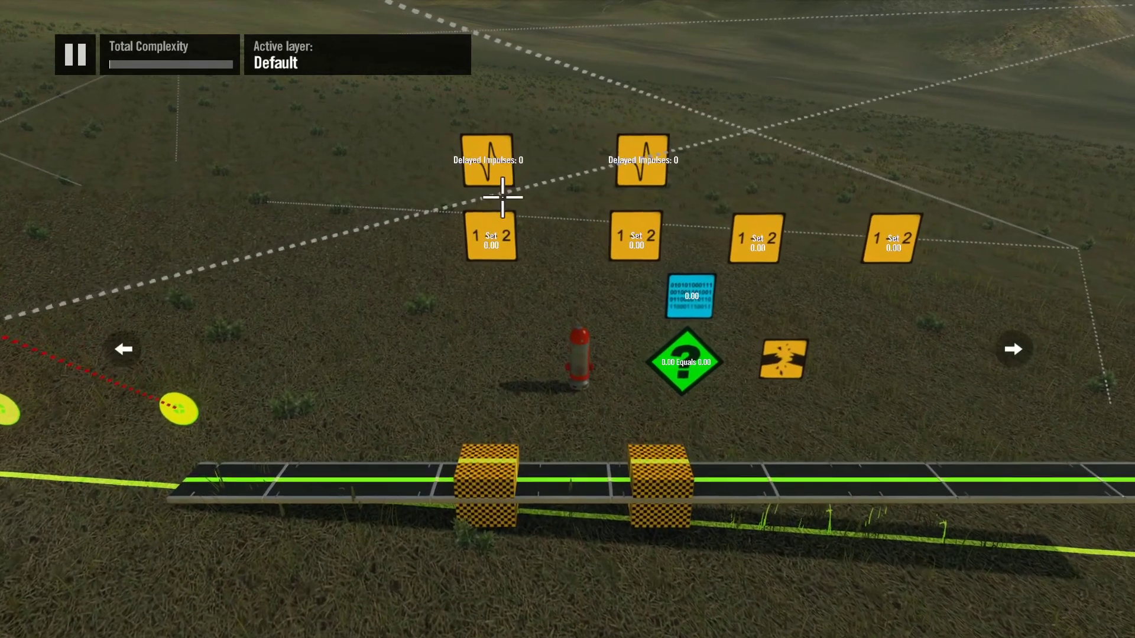
Link the first impulse delay filter to the first set value event as its event/filter target
left_click(504, 195)
key("Return")
key("Down")
key("Down")
key("Down")
key("Return")
left_click(484, 230)
key("Escape")
Link the second impulse delay filter to the second set value event as its event/filter target
key("Return")
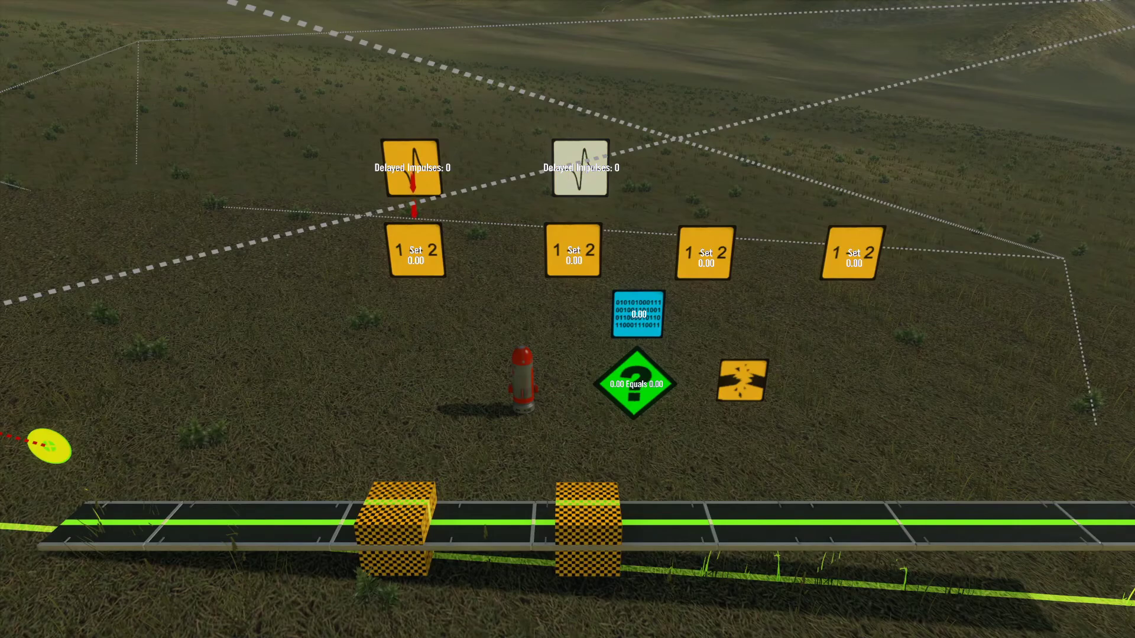
key("Down")
key("Down")
key("Down")
key("Return")
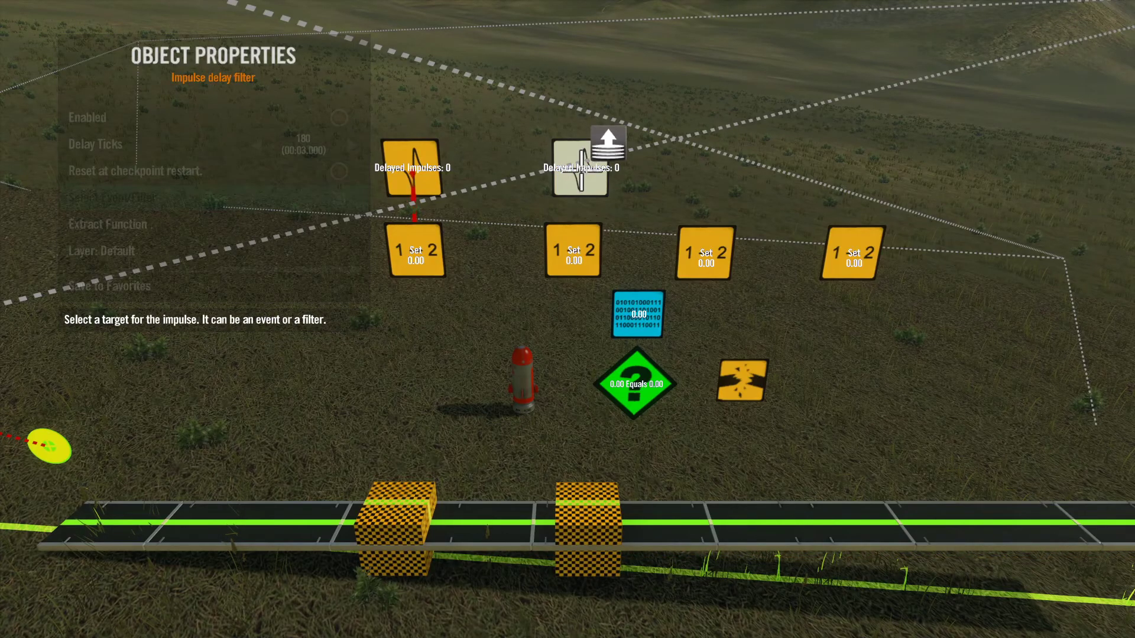
left_click(581, 257)
key("Escape")
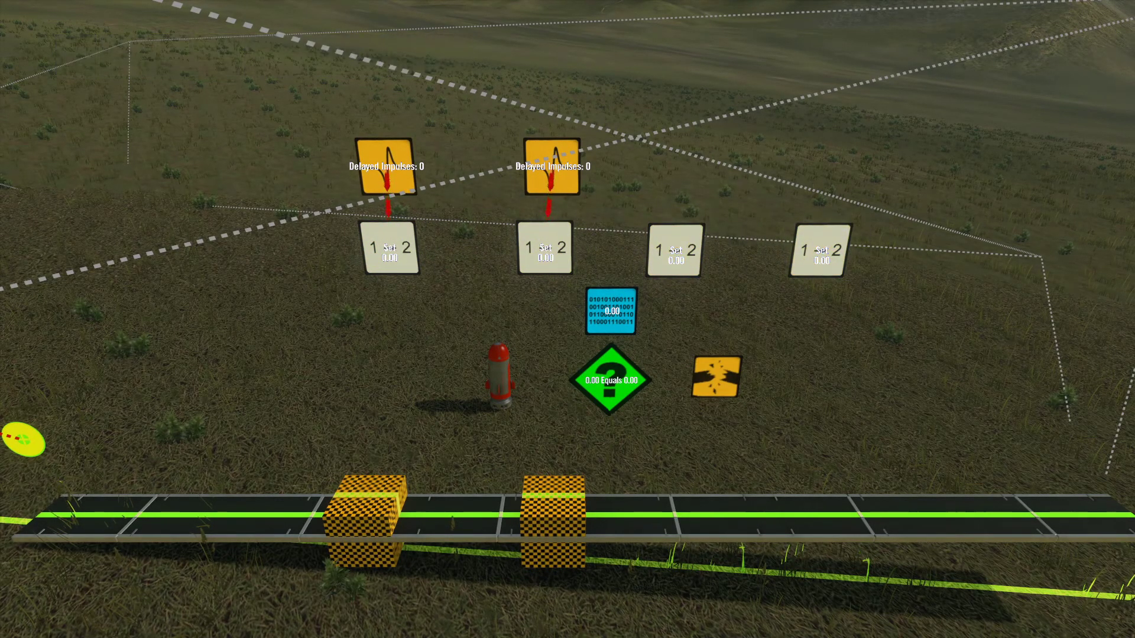
Set the Value of all four selected set value events to 1.00
key("Return")
key("Down")
key("Right")
key("Right")
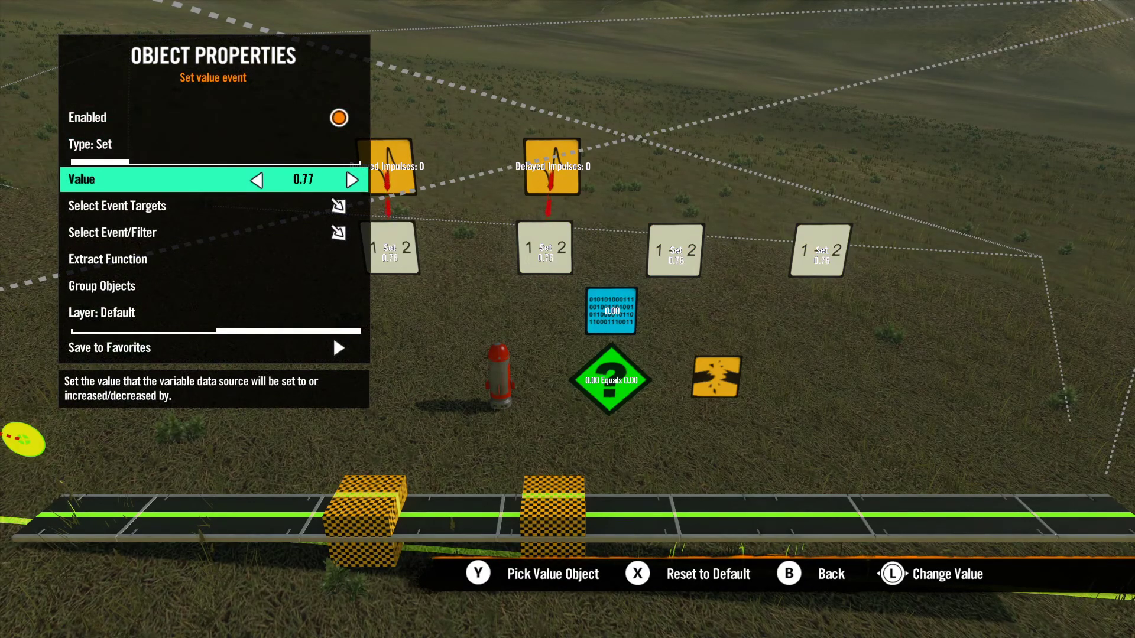
key("Escape")
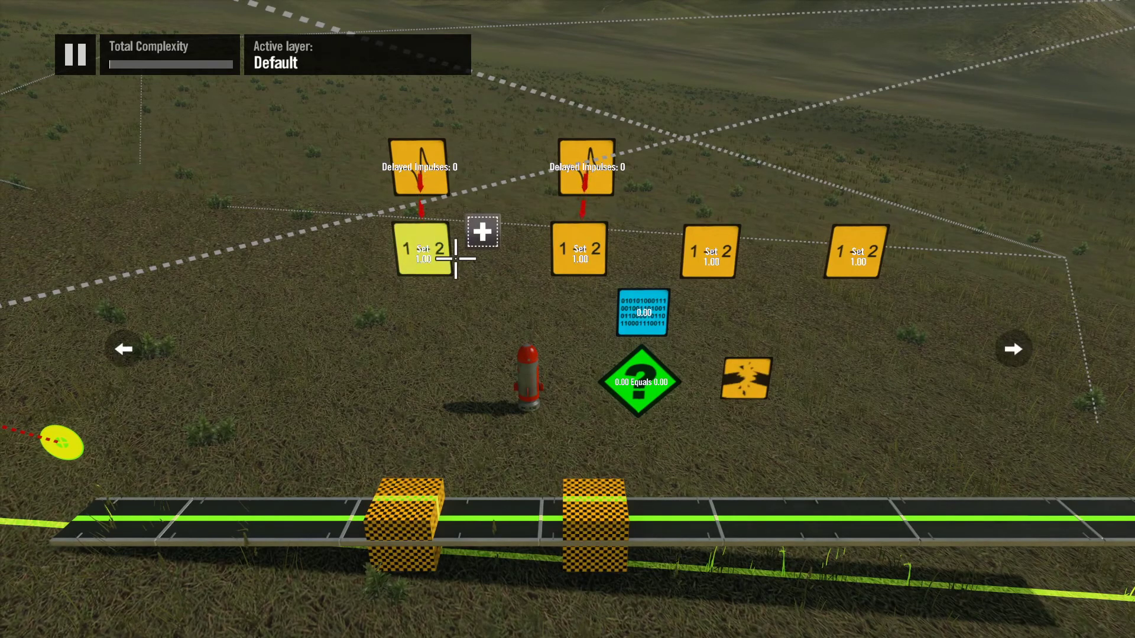
Change the type of the first two set value events to Increase
key("Return")
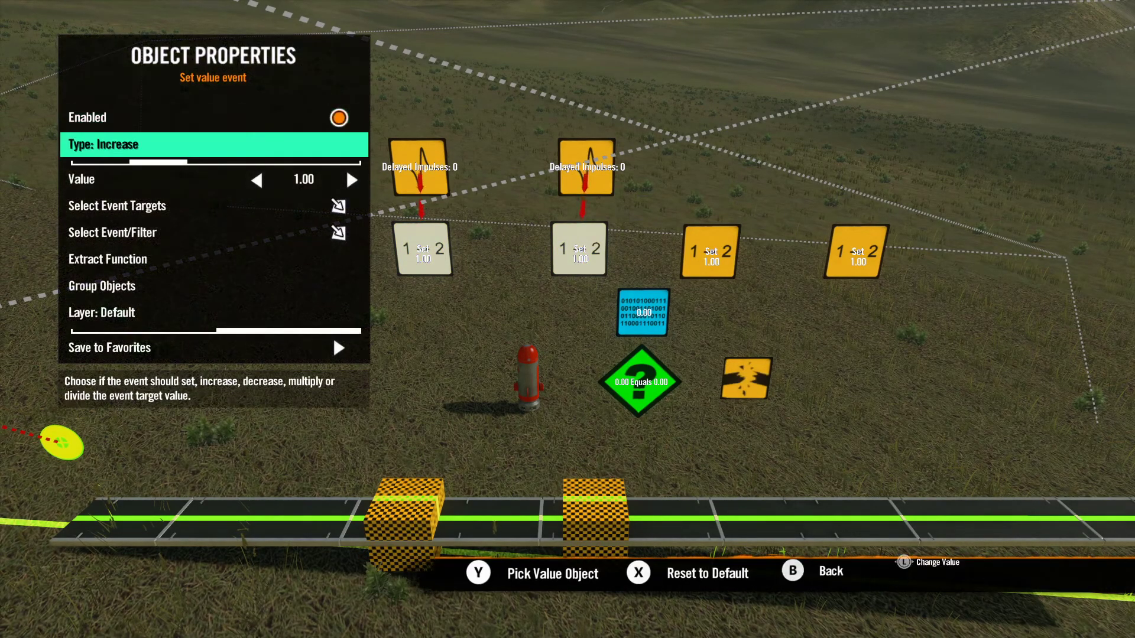
key("Right")
key("Escape")
Select the last two set value events and change their type to Decrease
key("d")
left_click(571, 251)
left_click(718, 251)
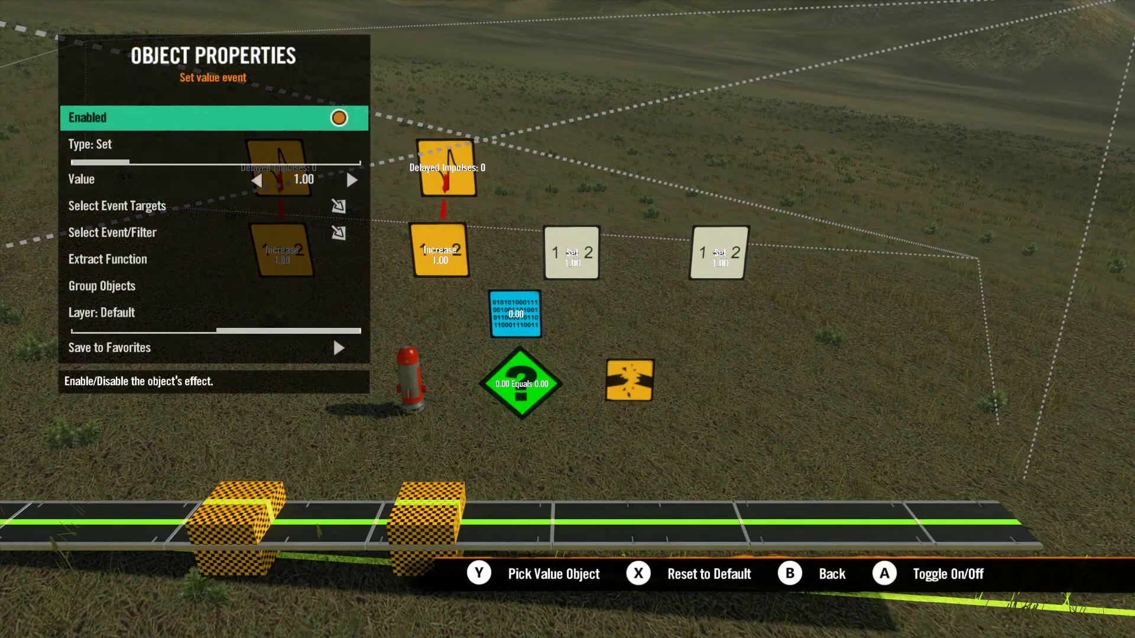
key("Down")
key("Right")
key("Right")
key("Escape")
left_click(647, 253)
Select all four set value events and make the variable data source their event target
key("a")
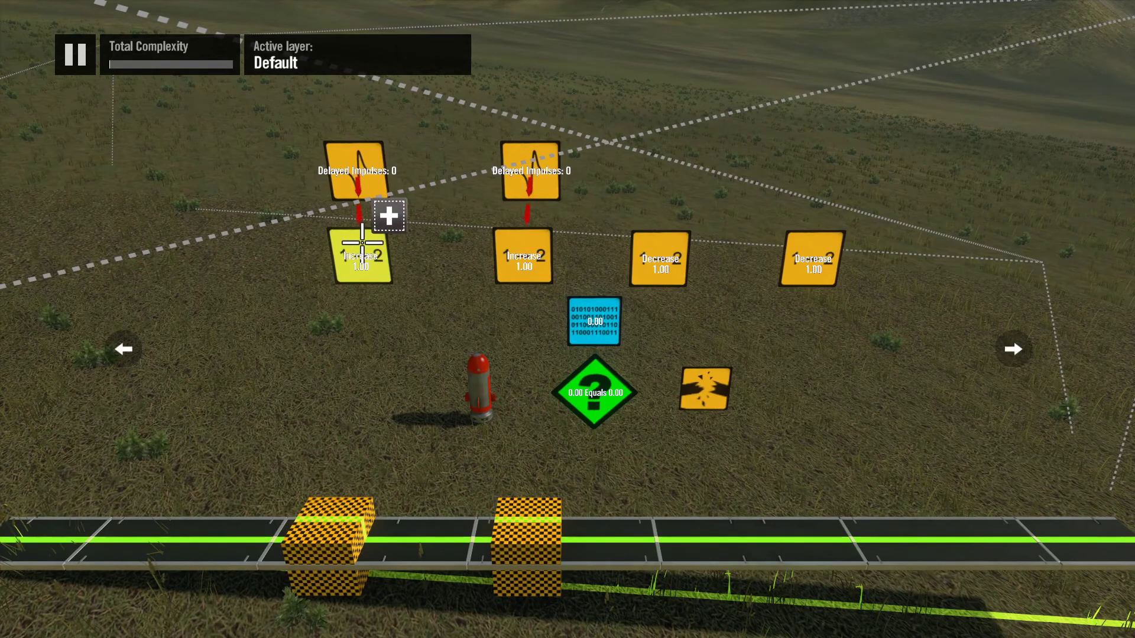
left_click(361, 243)
left_click(523, 254)
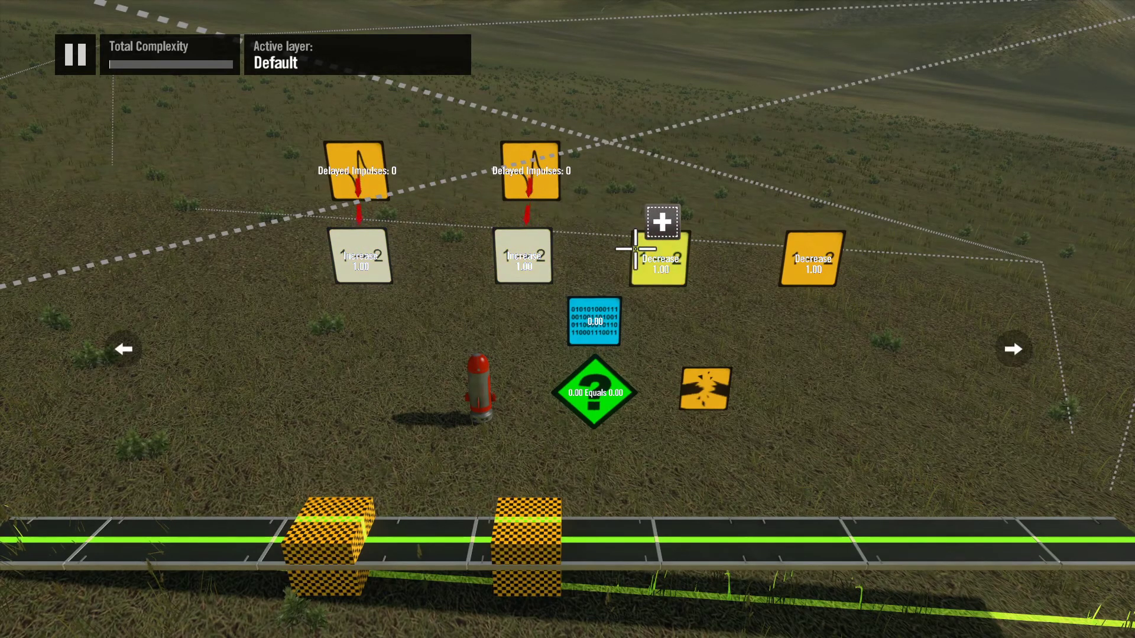
left_click(662, 255)
left_click(811, 254)
key("Return")
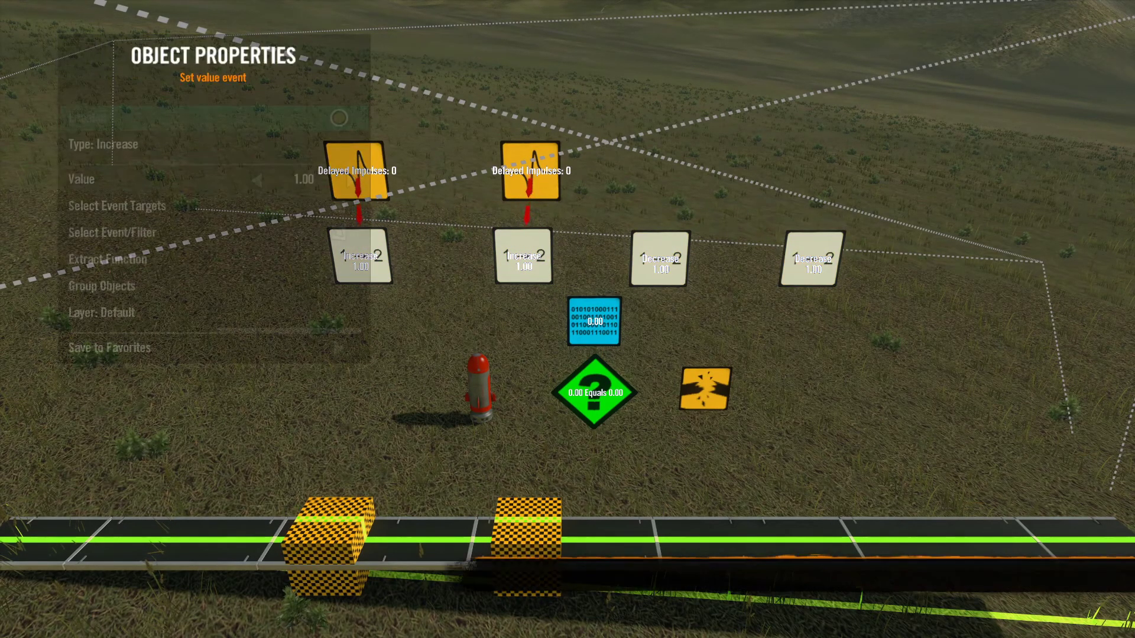
key("Down")
key("Down")
key("Return")
left_click(594, 321)
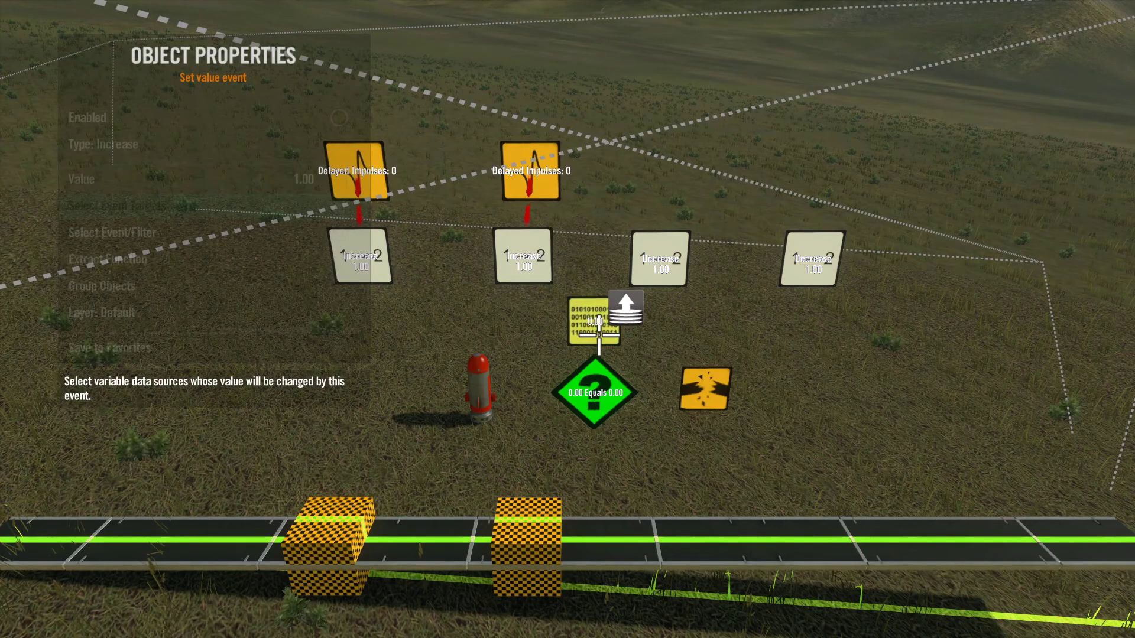
key("Escape")
In the generic filter, set Comparison Value 2 to 2 and use the variable data source as Comparison Value 1
scroll(589, 591, "up", 5)
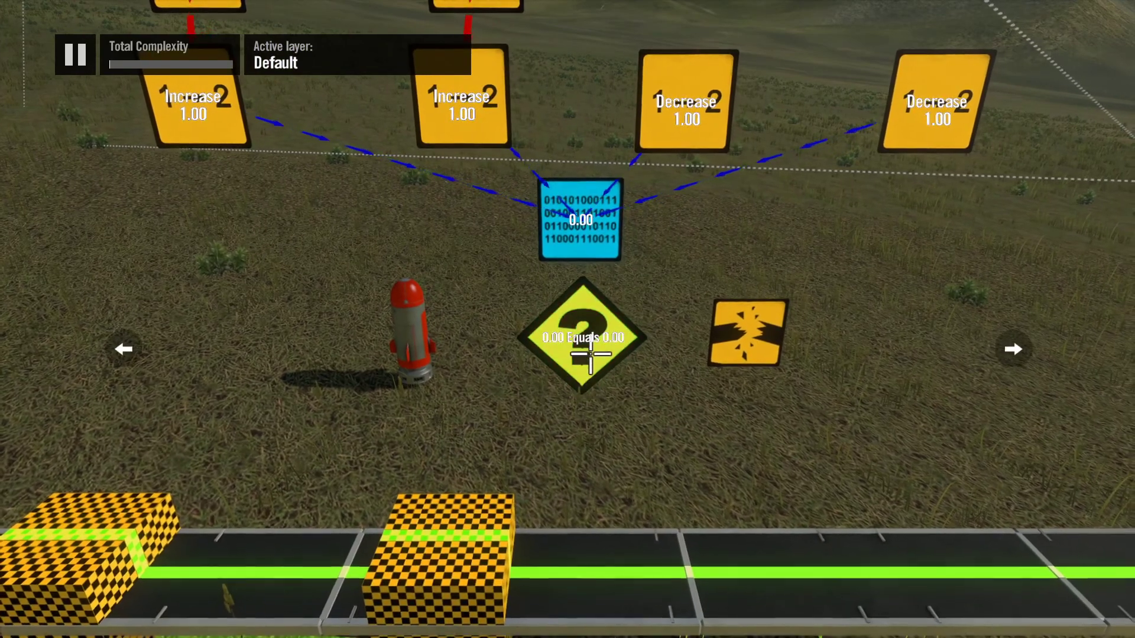
left_click(585, 338)
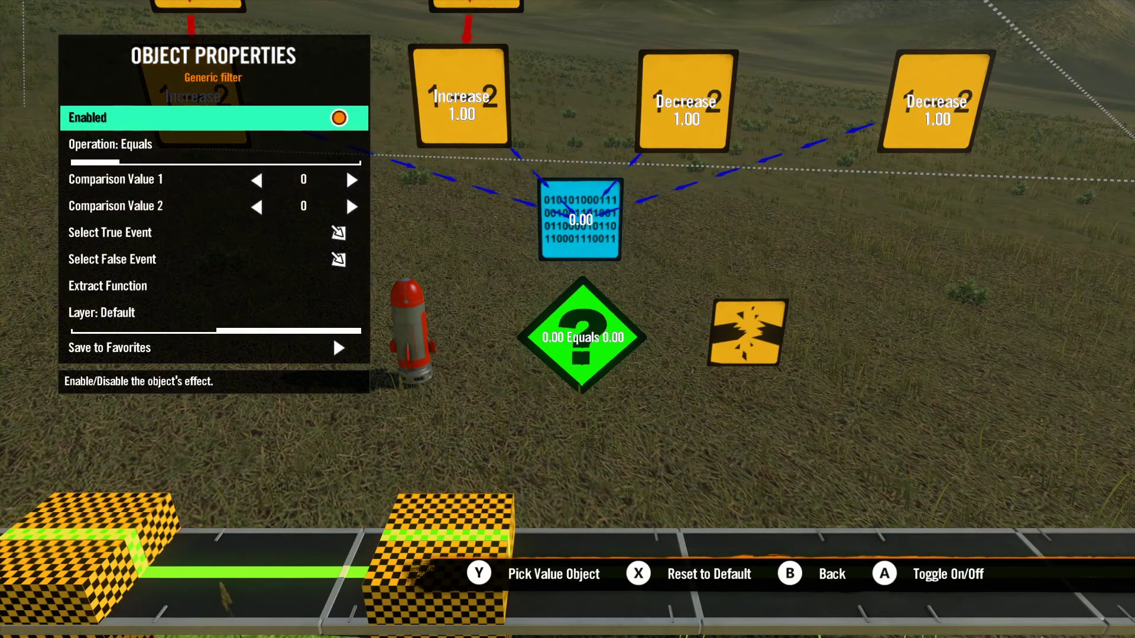
key("Down")
key("Down")
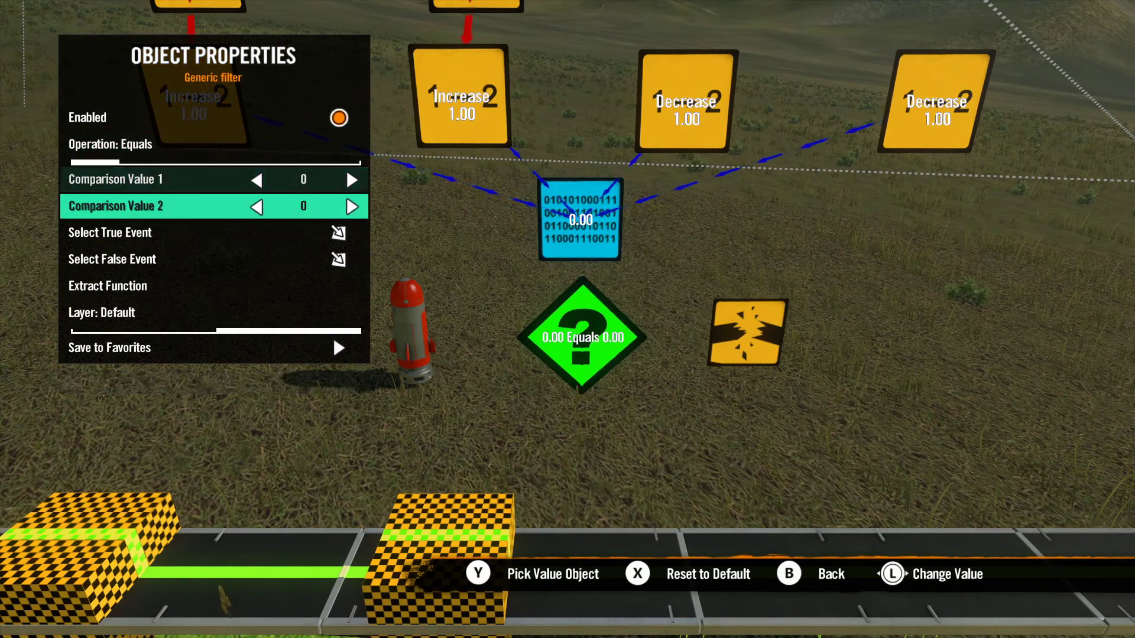
key("Right")
key("Right")
key("Right")
key("Left")
key("Left")
key("Left")
key("Right")
key("Right")
key("Right")
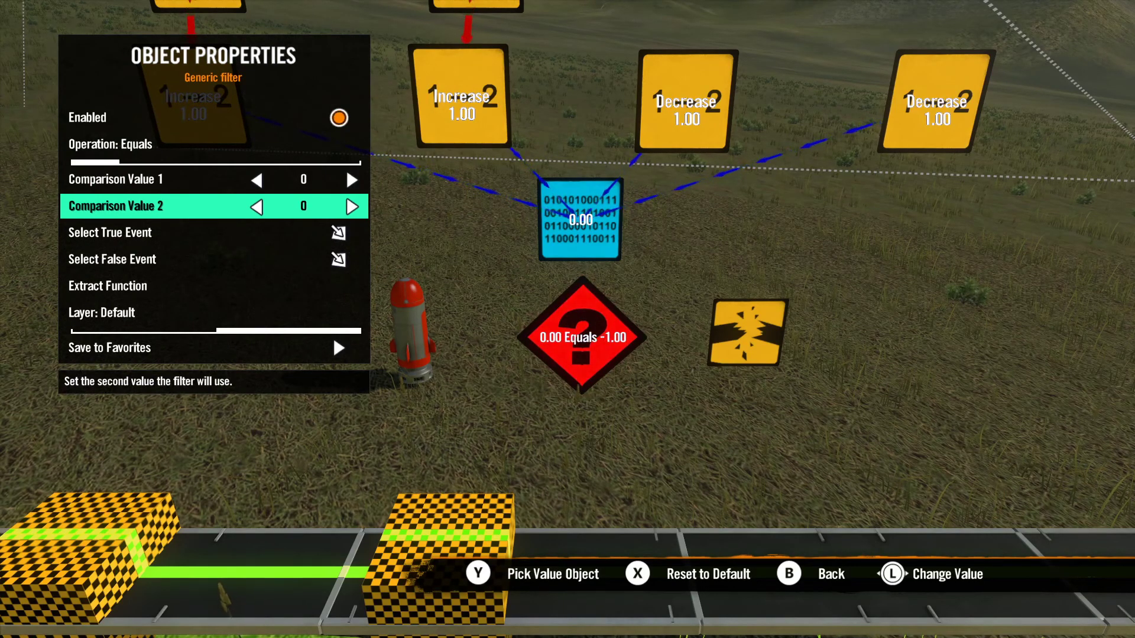
key("Left")
key("Up")
key("Escape")
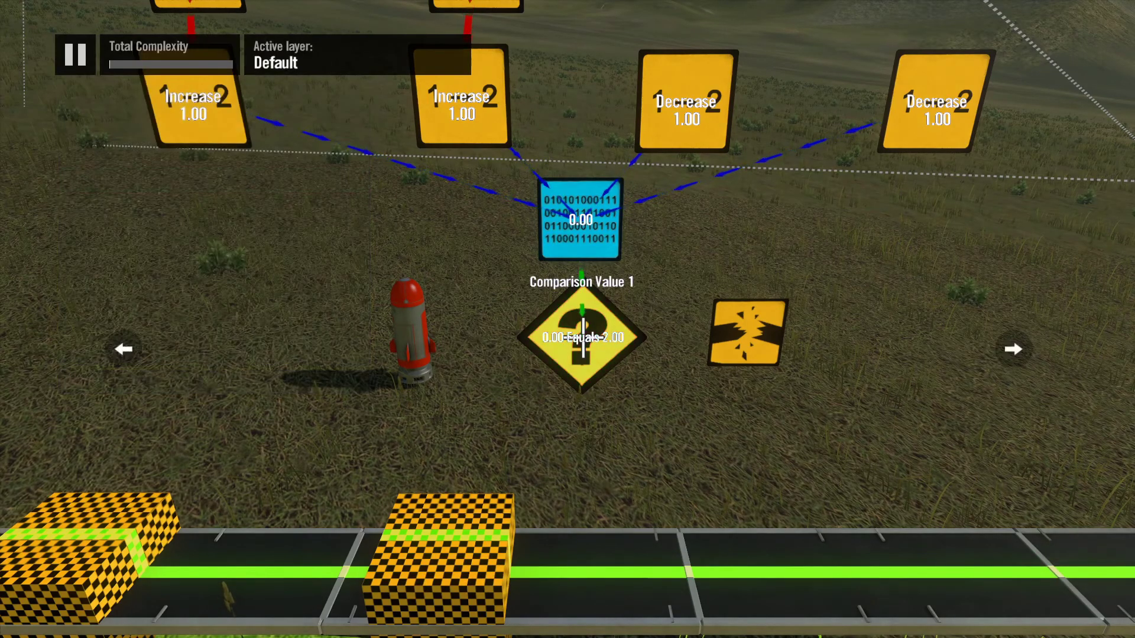
Assign the break event as the generic filter's true event
key("Return")
key("Down")
key("Down")
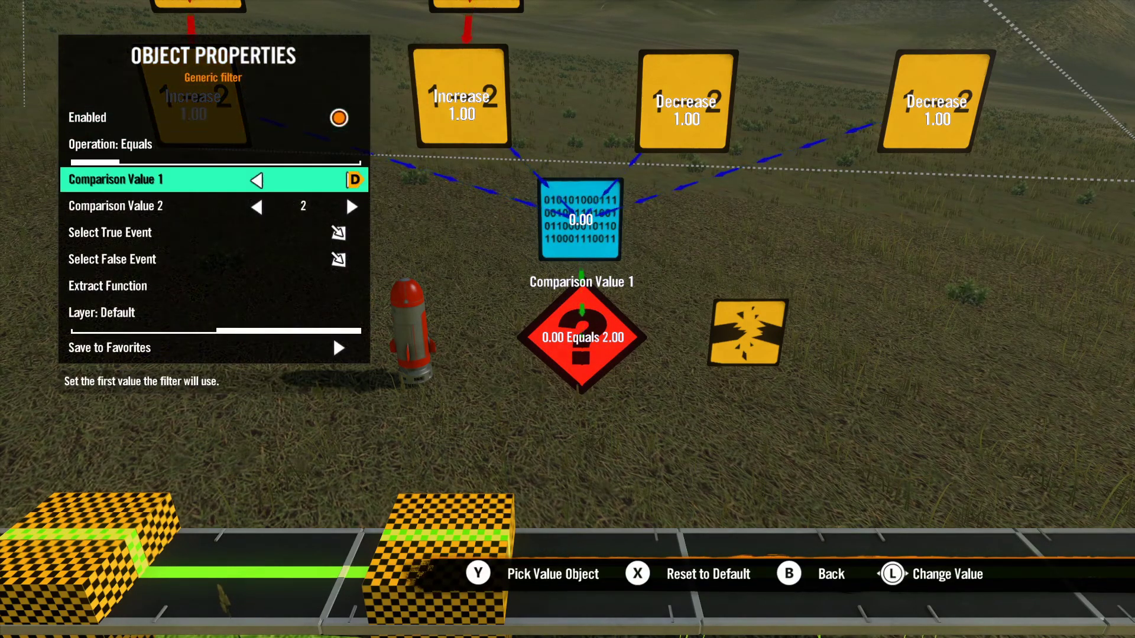
key("Down")
key("Down")
key("Return")
left_click(747, 322)
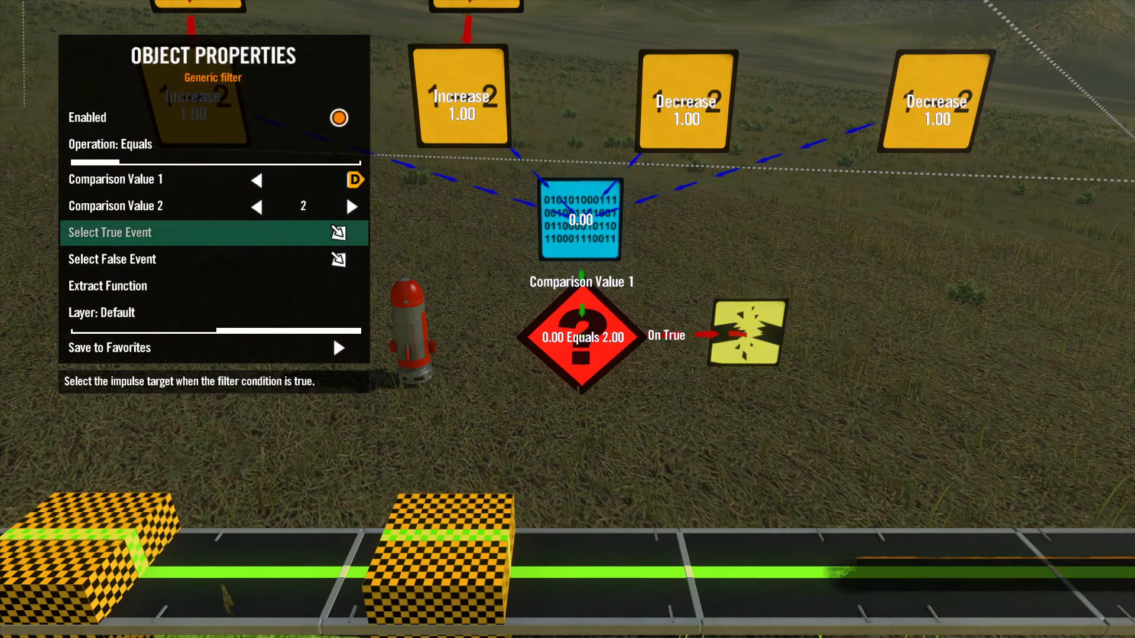
key("Escape")
Make the bomb the object that the break event breaks
key("Return")
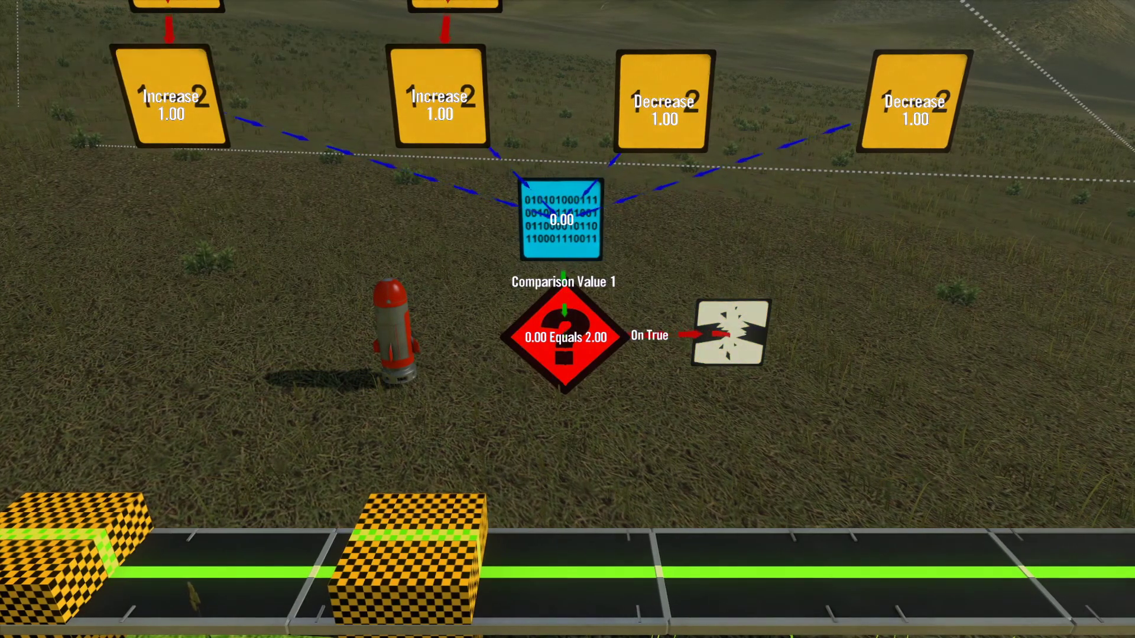
key("Down")
key("Down")
key("Return")
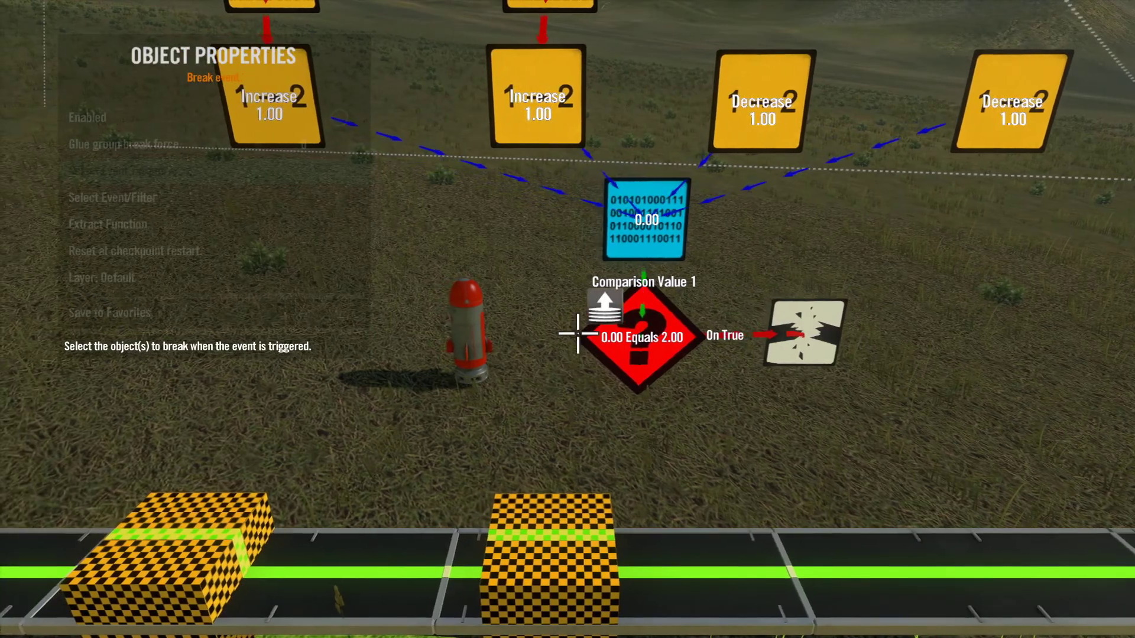
left_click(475, 326)
key("Escape")
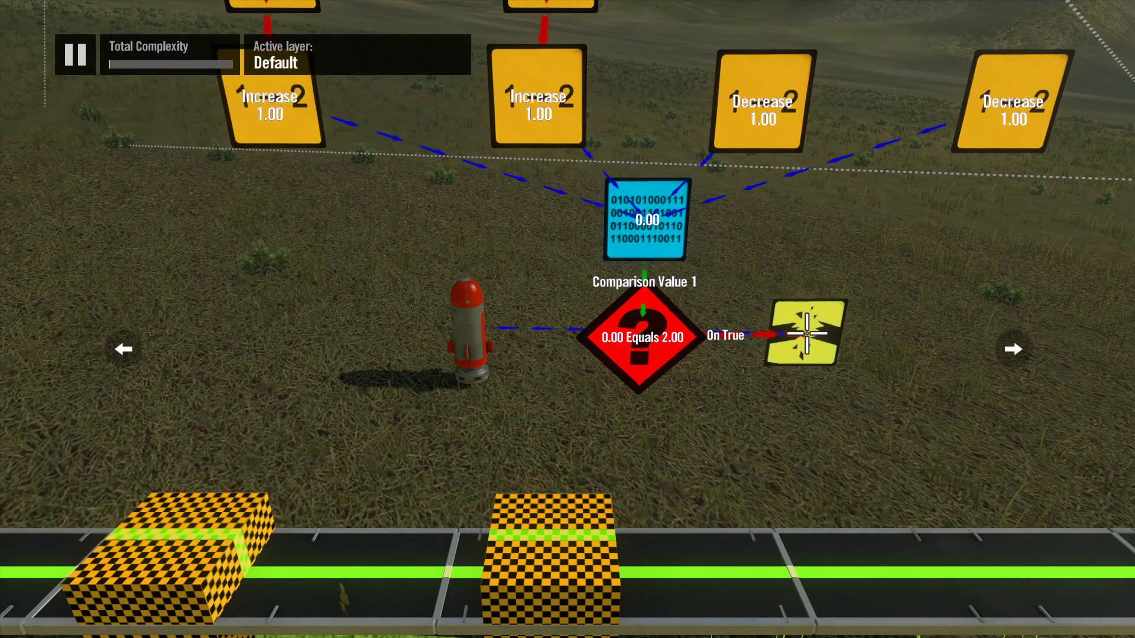
scroll(807, 333, "down", 5)
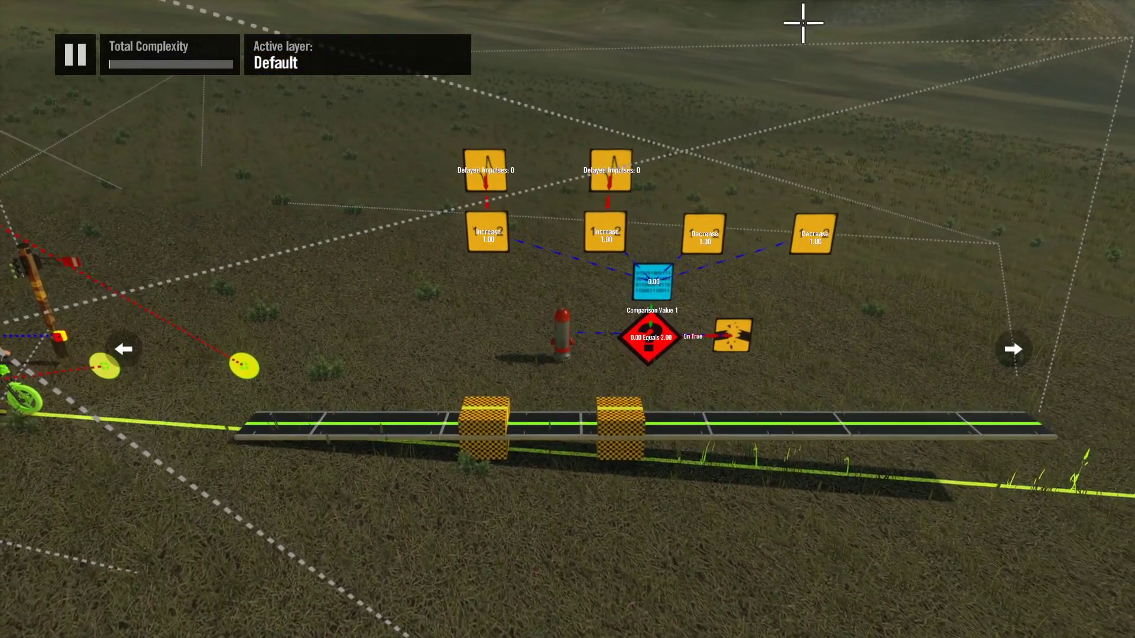
Set the first area trigger's On Hit target to the first delayed impulse event
scroll(803, 20, "up", 2)
left_click(497, 451)
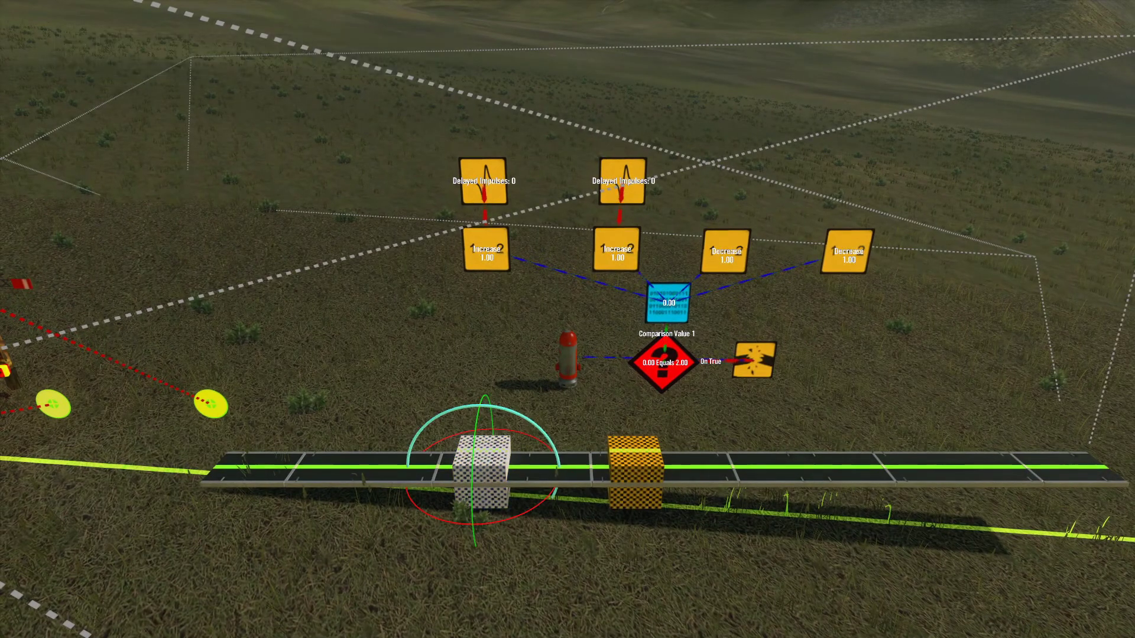
left_click(496, 451)
key("Down")
key("Down")
key("Down")
key("Down")
key("Down")
key("Down")
key("Down")
key("Down")
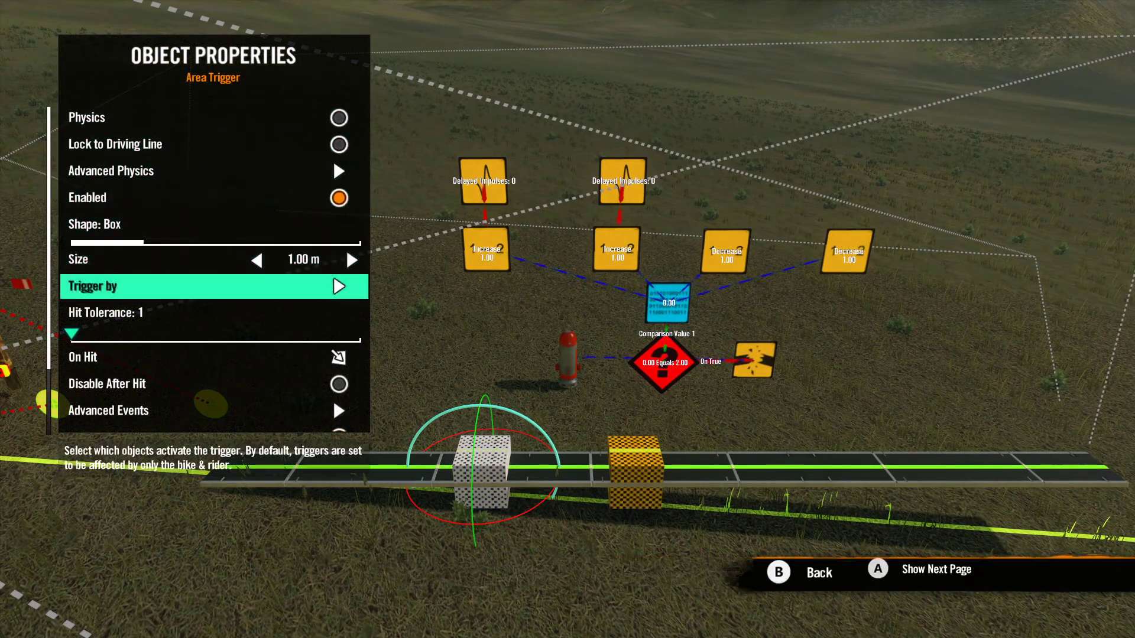
key("Return")
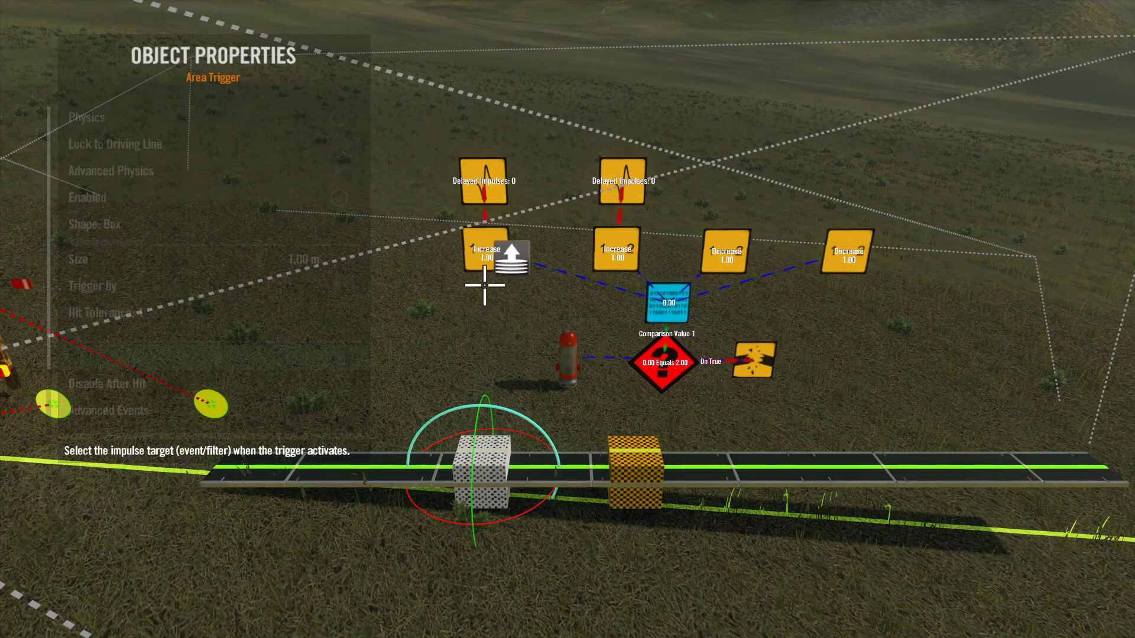
key("Escape")
key("Escape")
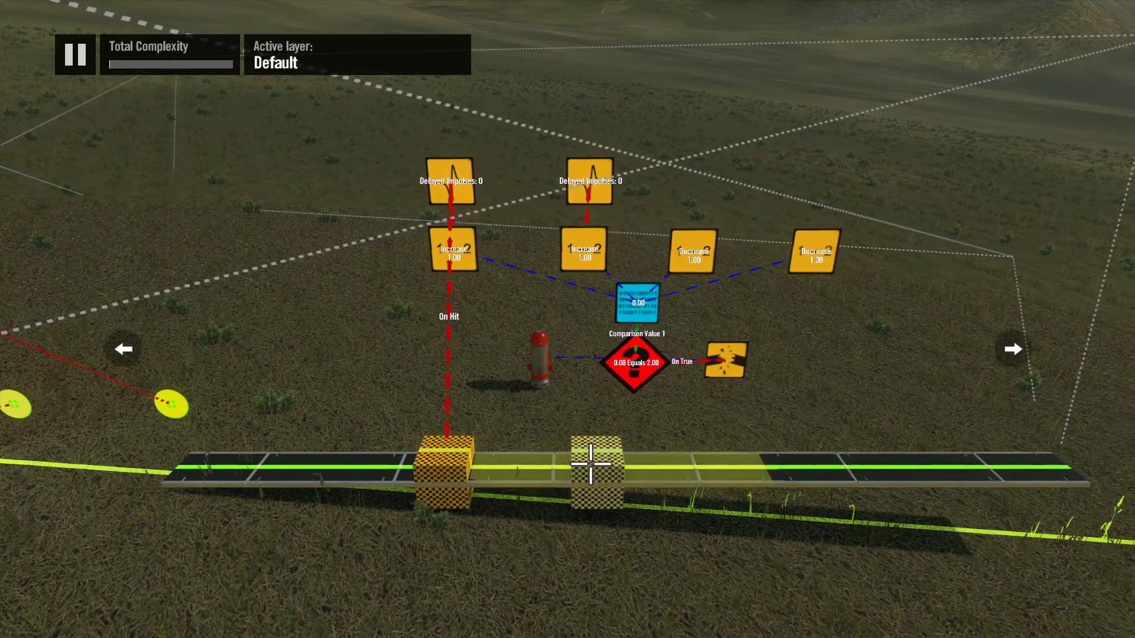
Set the second area trigger's On Hit target to the second delayed impulse event
left_click(596, 466)
key("Return")
key("Down")
key("Down")
key("Down")
key("Down")
key("Down")
key("Down")
key("Down")
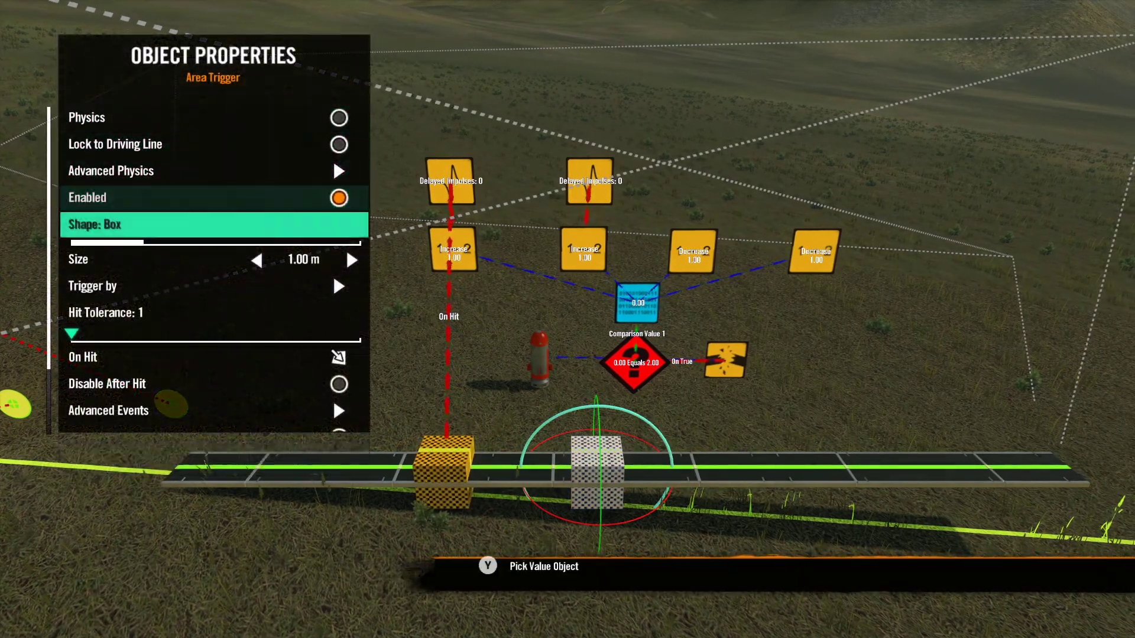
key("Down")
key("Return")
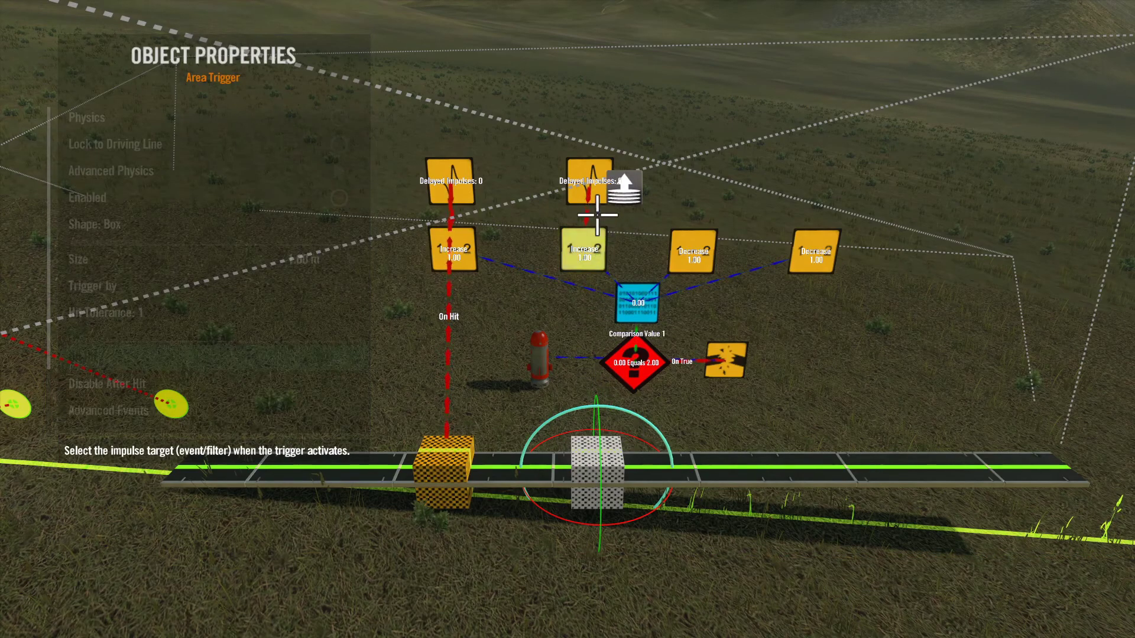
left_click(597, 176)
key("Escape")
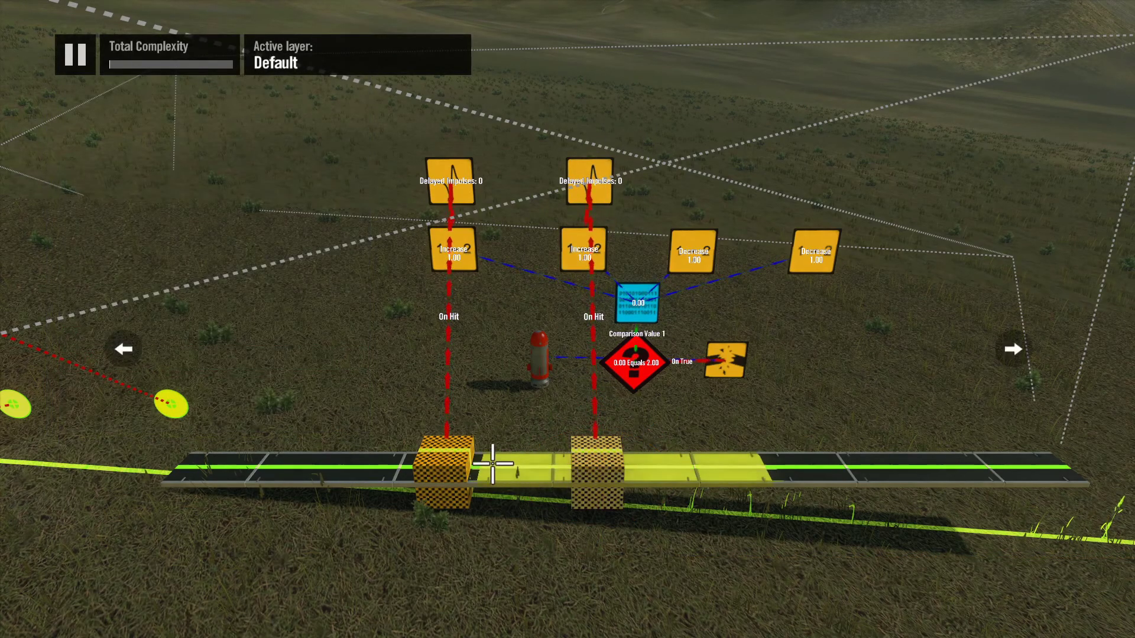
Make the first Decrease event the On Leave target in the first area trigger's advanced events
left_click(443, 472)
key("Return")
key("Down")
key("Down")
key("Down")
key("Down")
key("Down")
key("Down")
key("Down")
key("Down")
key("Down")
key("Down")
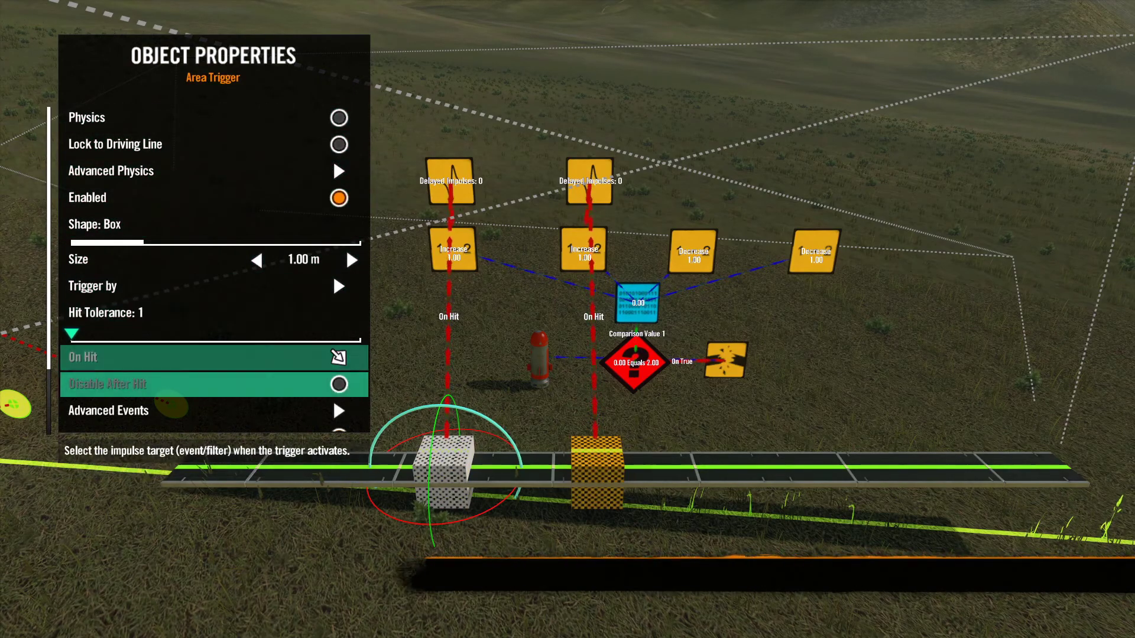
key("Return")
key("Down")
key("Return")
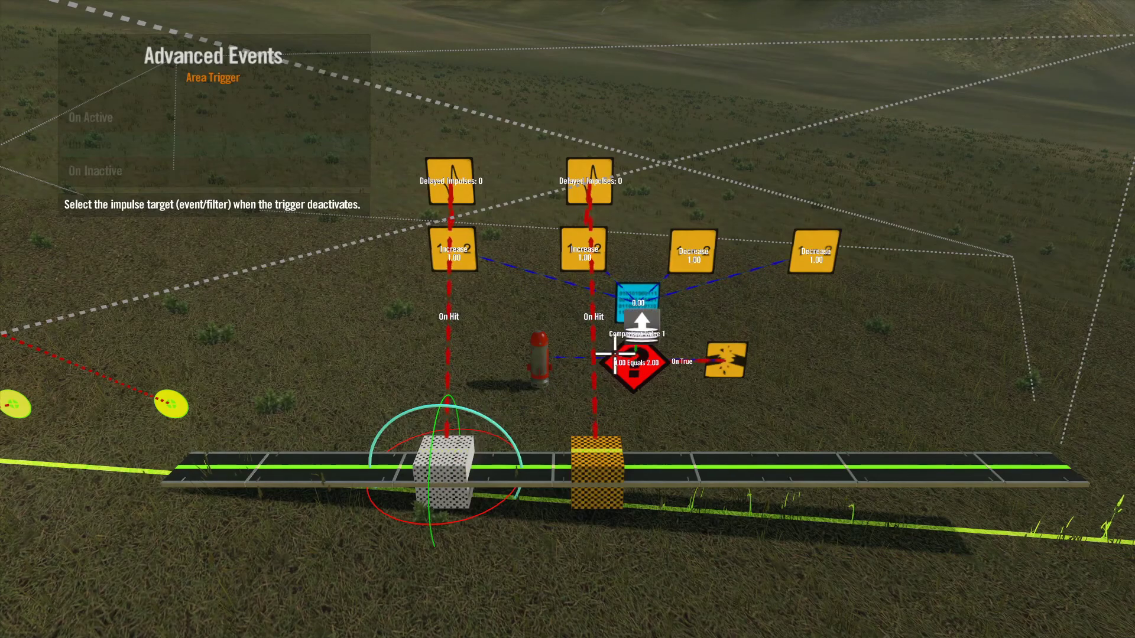
left_click(697, 245)
key("Escape")
key("Escape")
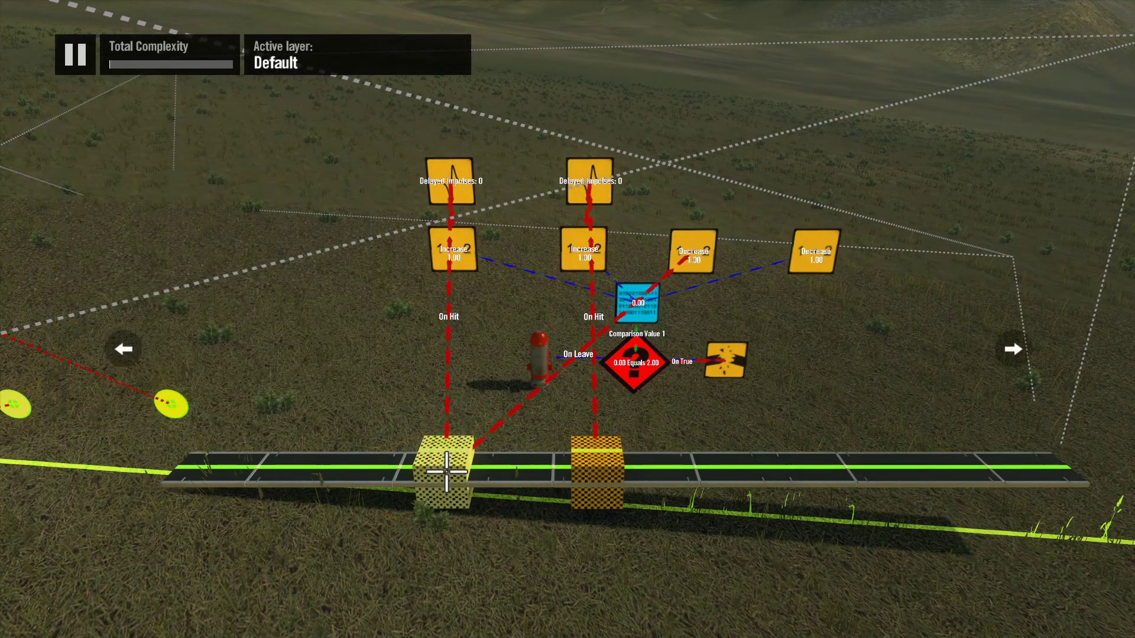
Make the second Decrease event the On Leave target in the second area trigger's advanced events
left_click(577, 446)
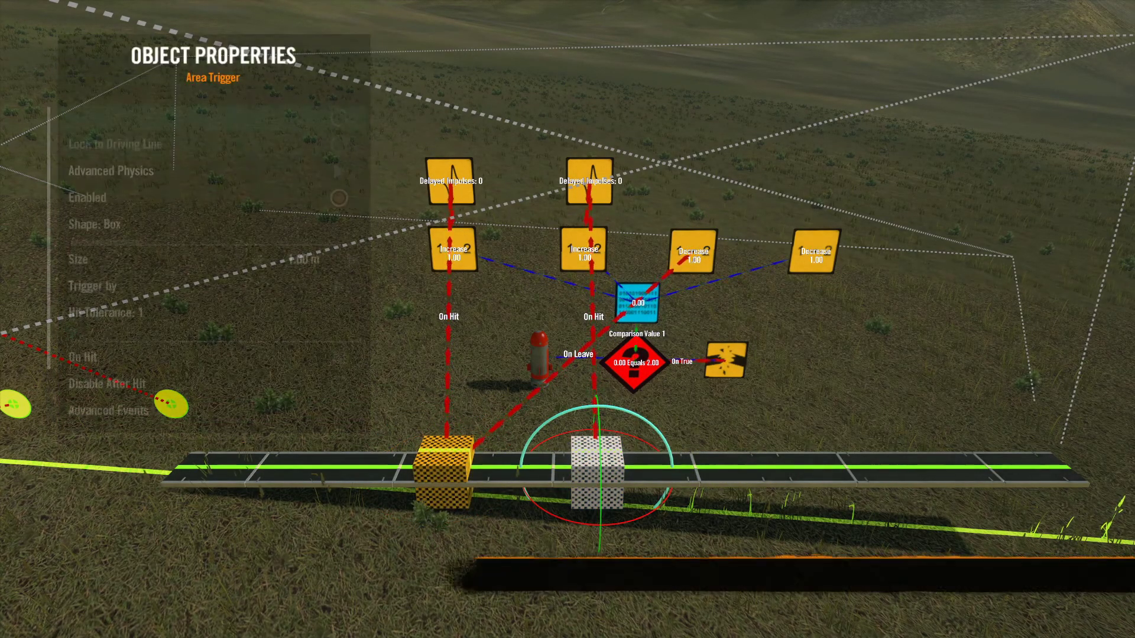
key("Down")
key("Down")
key("Down")
key("Down")
key("Down")
key("Down")
key("Down")
key("Down")
key("Down")
key("Down")
key("Return")
key("Down")
key("Return")
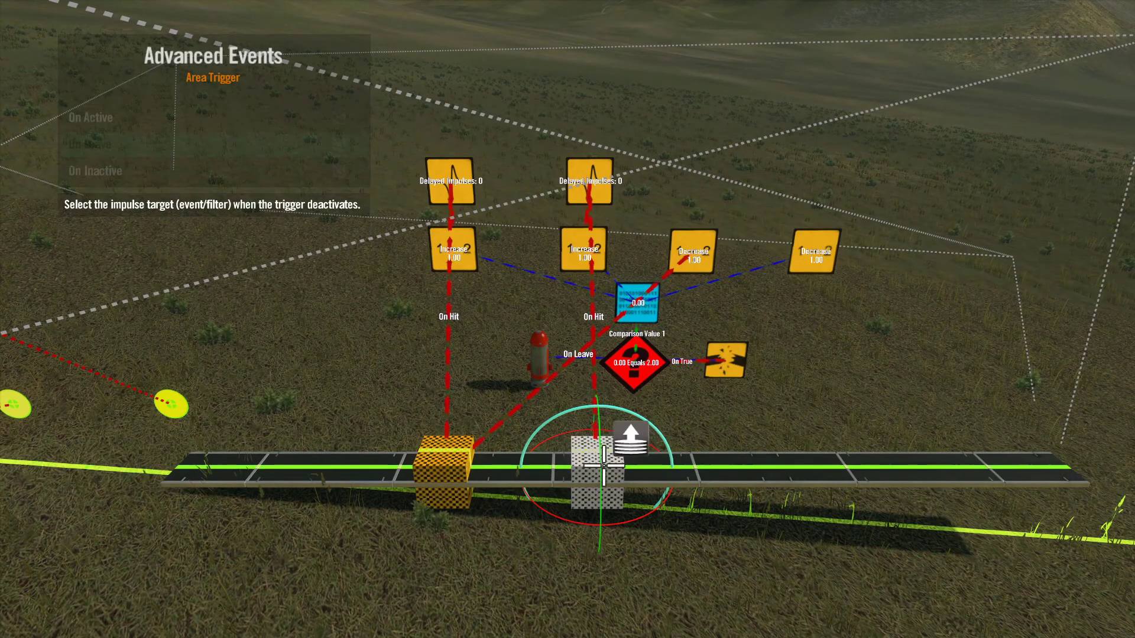
left_click(809, 266)
key("Escape")
key("Escape")
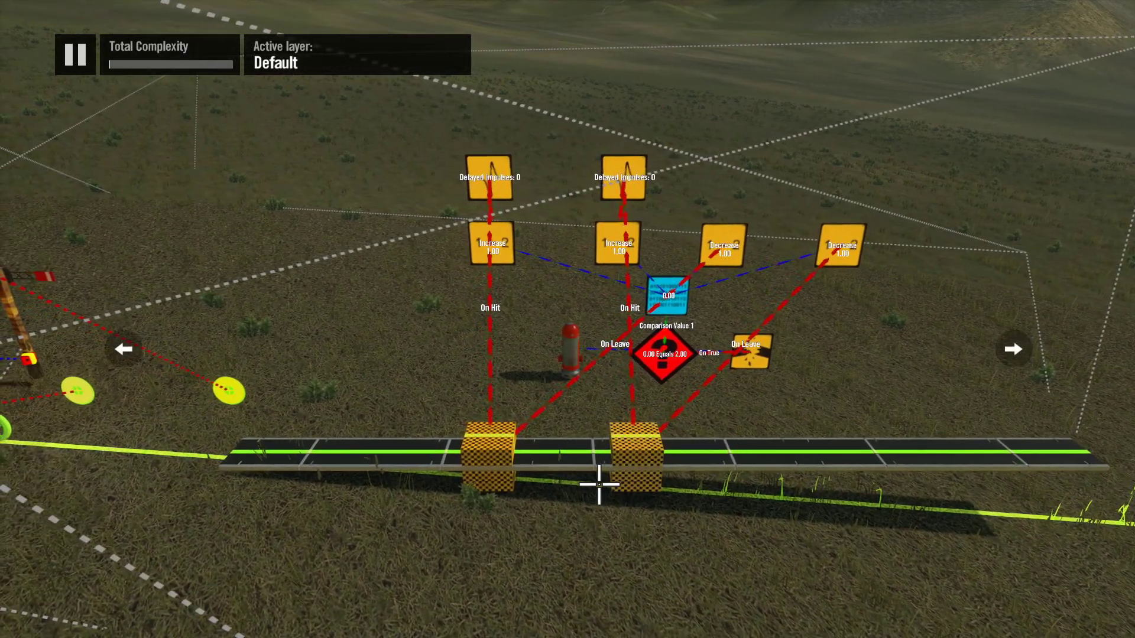
Test the track by riding the bike onto both area triggers at once, and return to the editor
key("Escape")
key("Return")
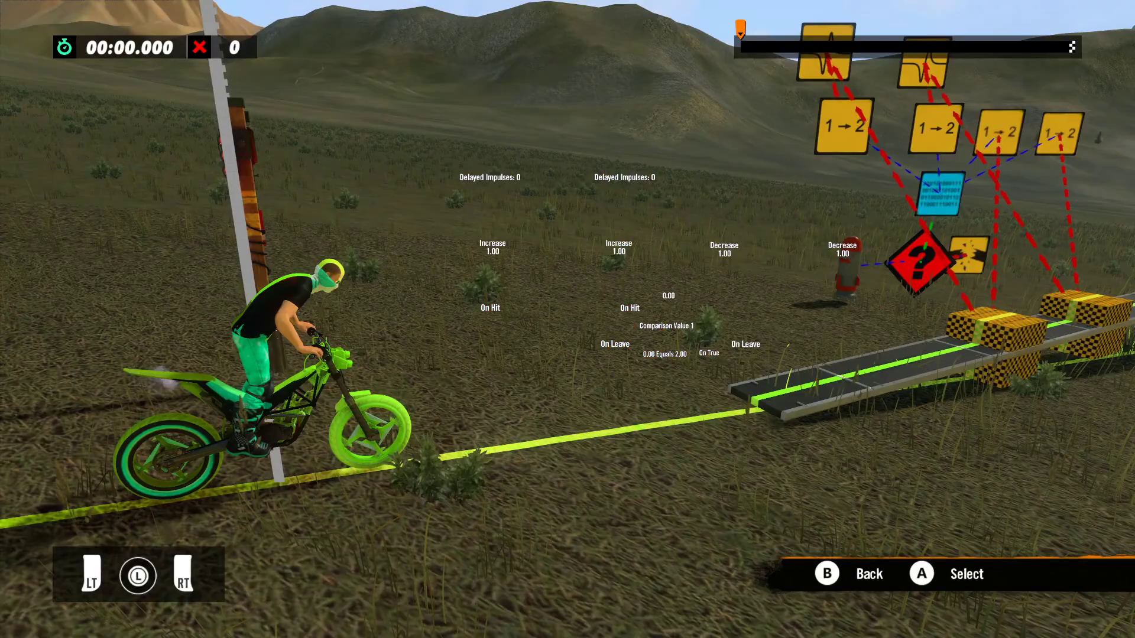
key("Up")
key("Left")
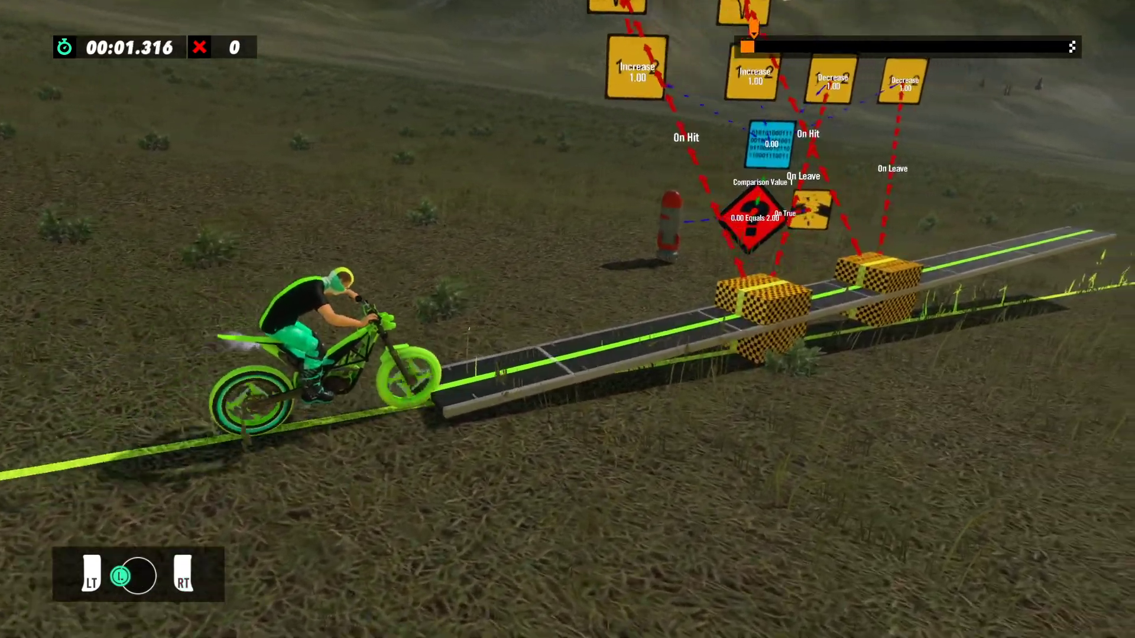
key("Left")
key("Down")
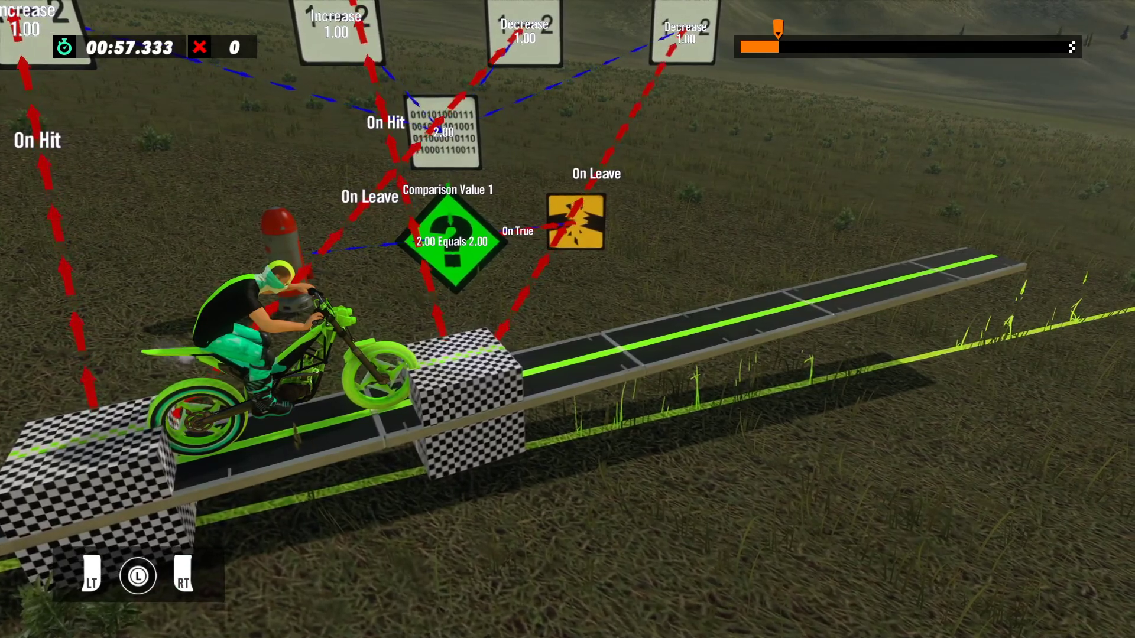
key("Escape")
key("Right")
key("Return")
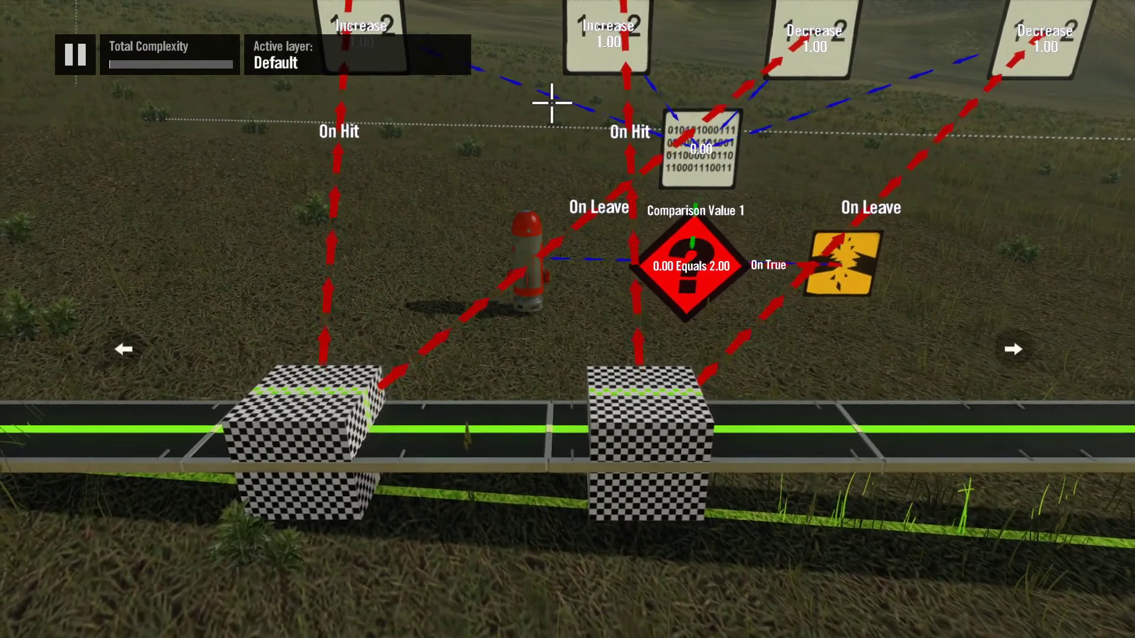
Try the generic filter as the impulse target of all four set value events, and undo that link
key("Escape")
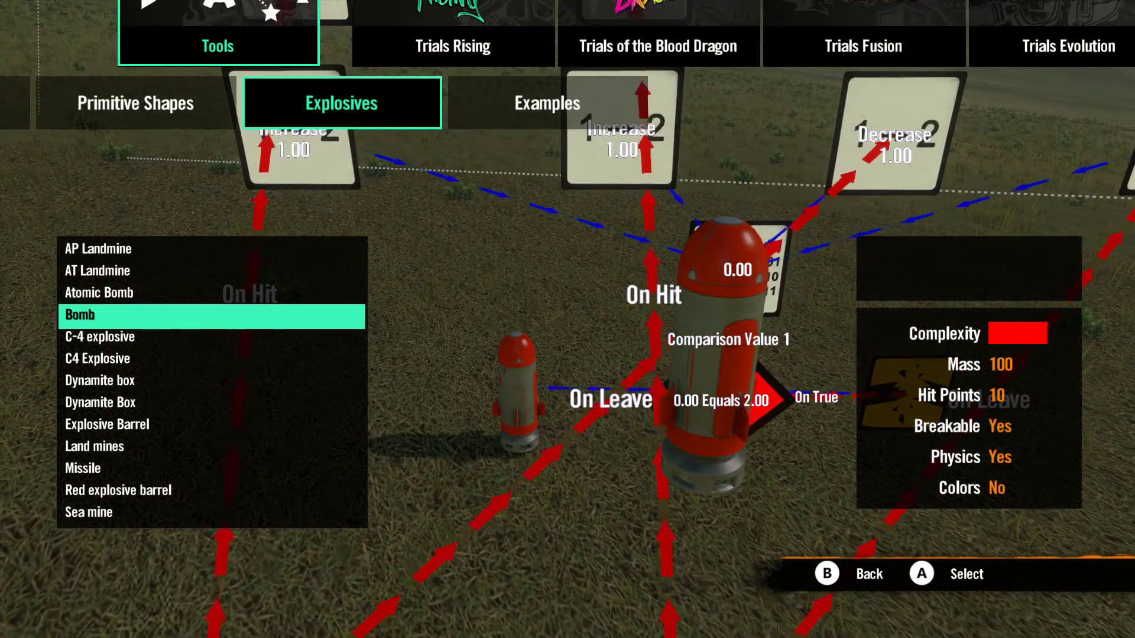
key("Escape")
scroll(597, 384, "down", 5)
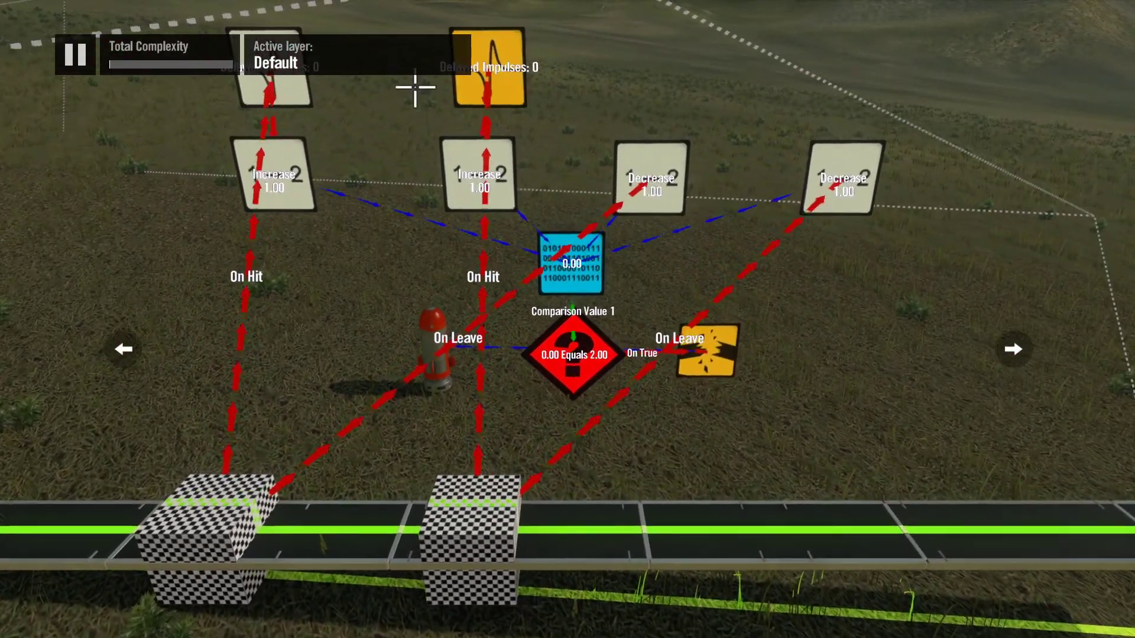
scroll(419, 81, "up", 1)
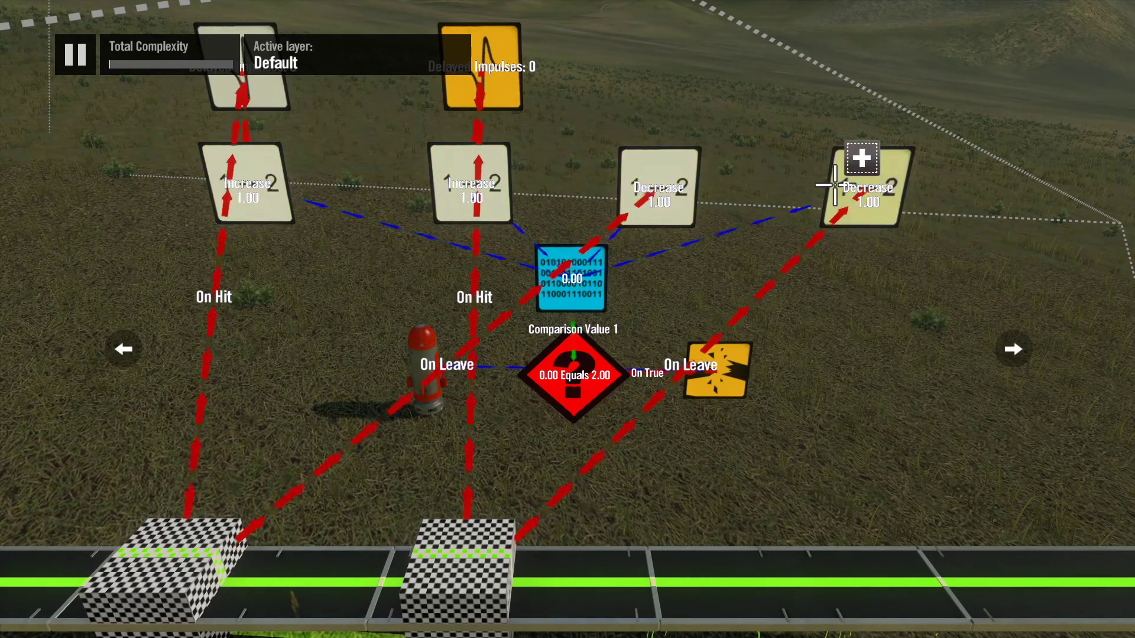
key("x")
key("Down")
key("Down")
key("Down")
key("Down")
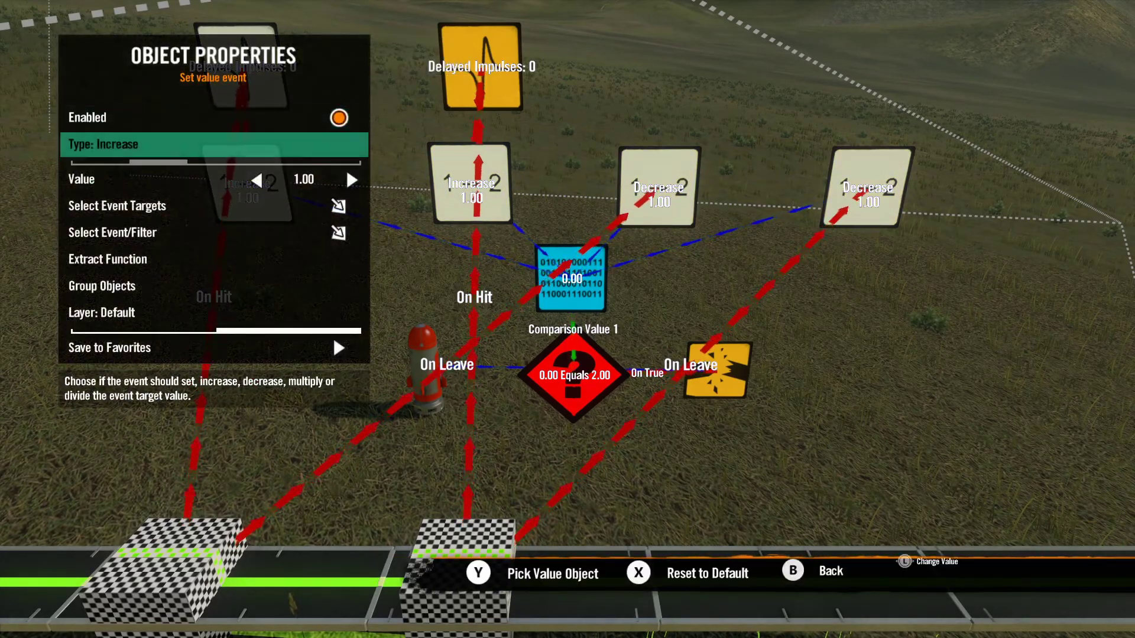
key("Return")
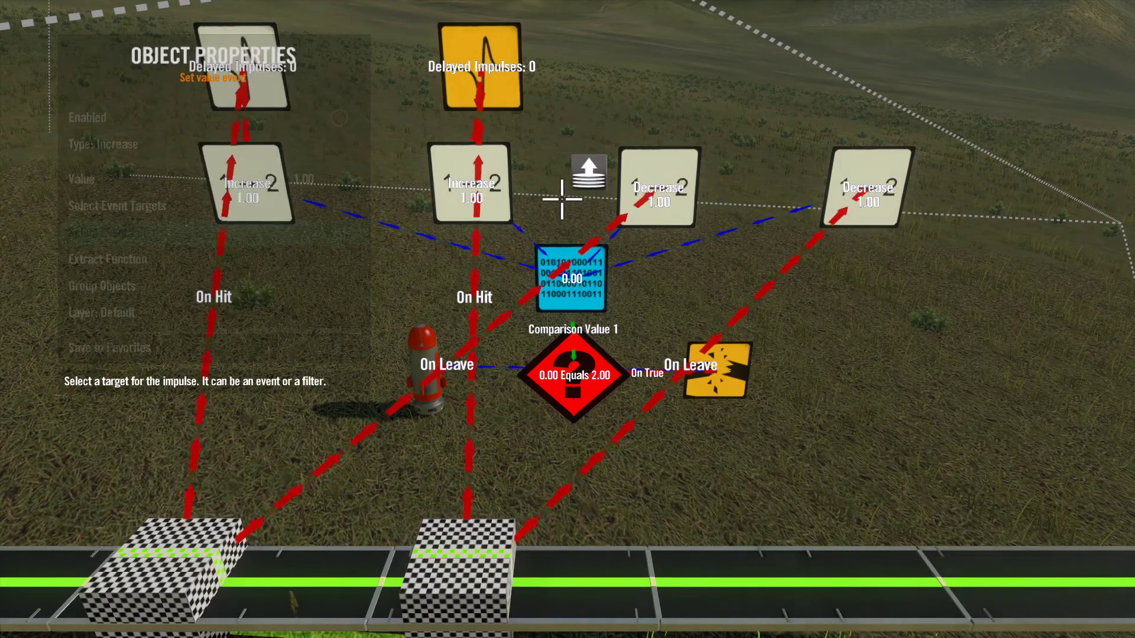
left_click(571, 383)
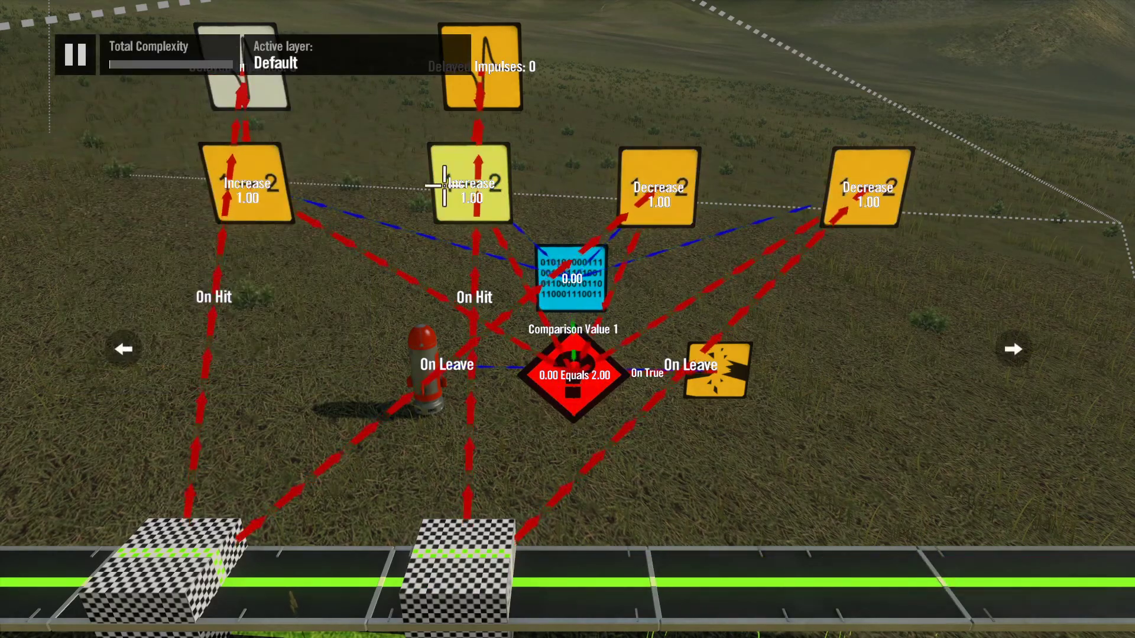
key("y")
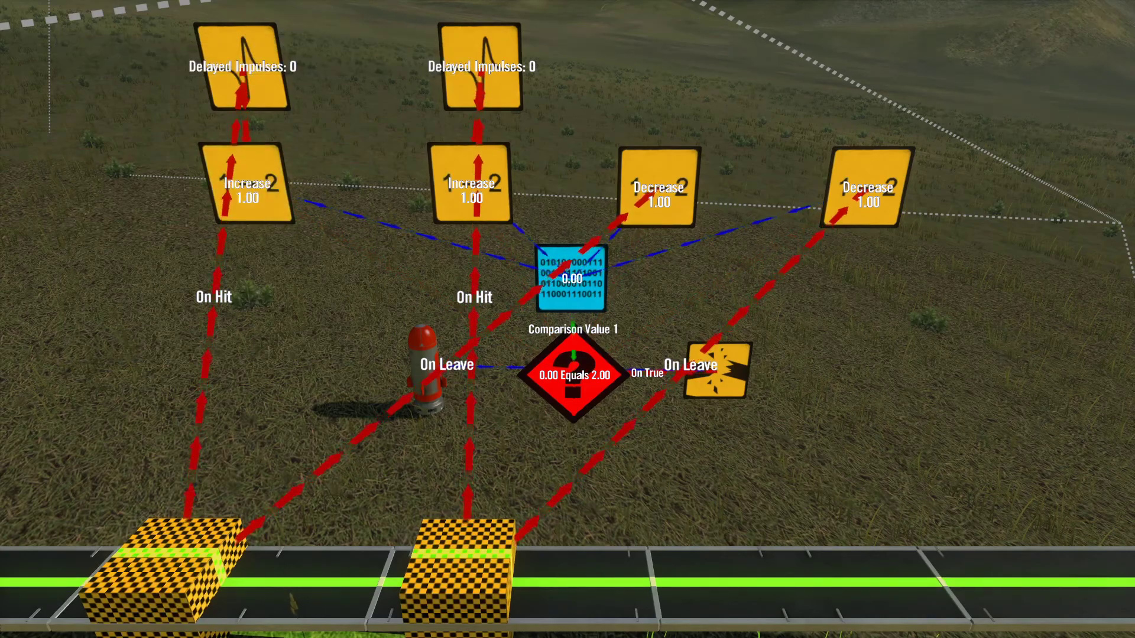
Add an interval trigger from the trigger objects near the generic filter
key("Return")
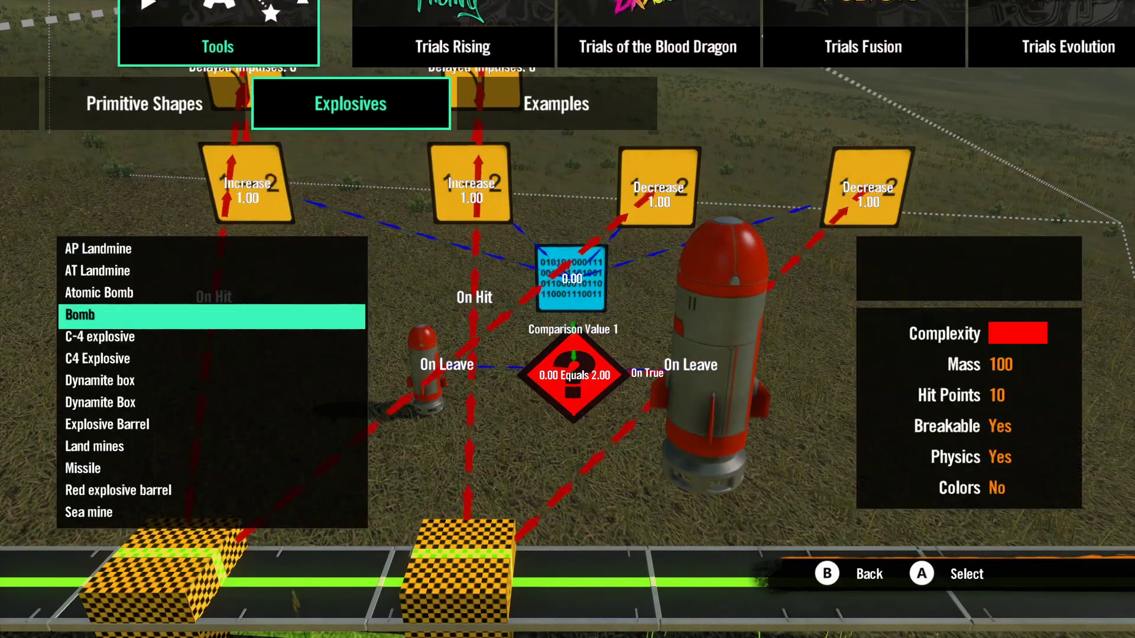
key("Left")
key("Left")
key("Left")
key("Left")
key("Left")
key("Left")
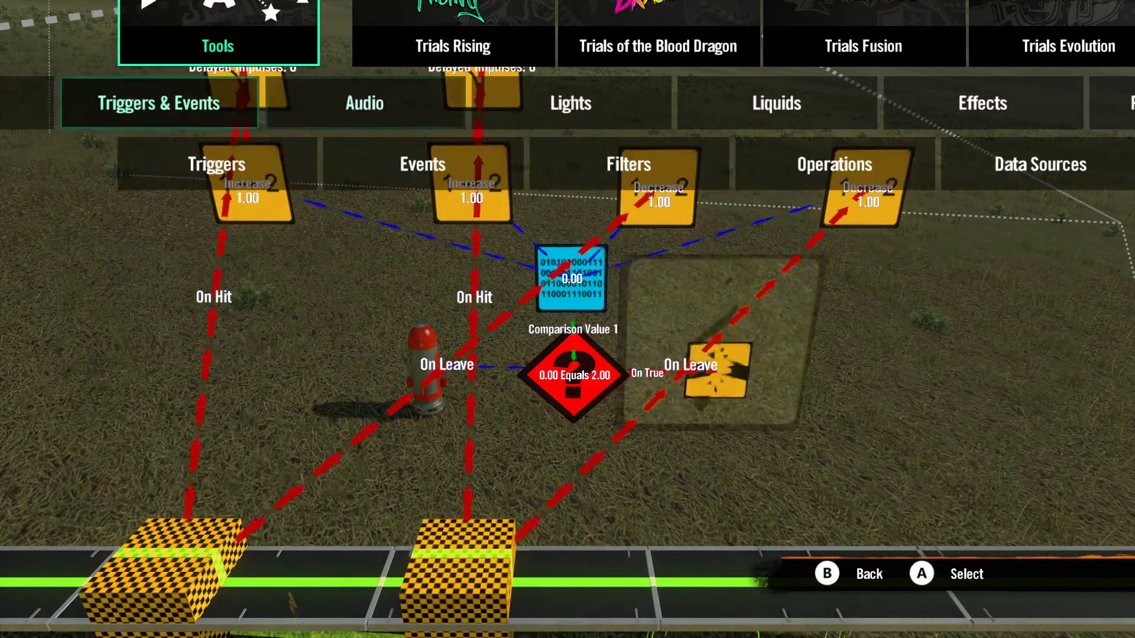
key("Return")
key("Right")
key("Left")
key("Up")
key("Return")
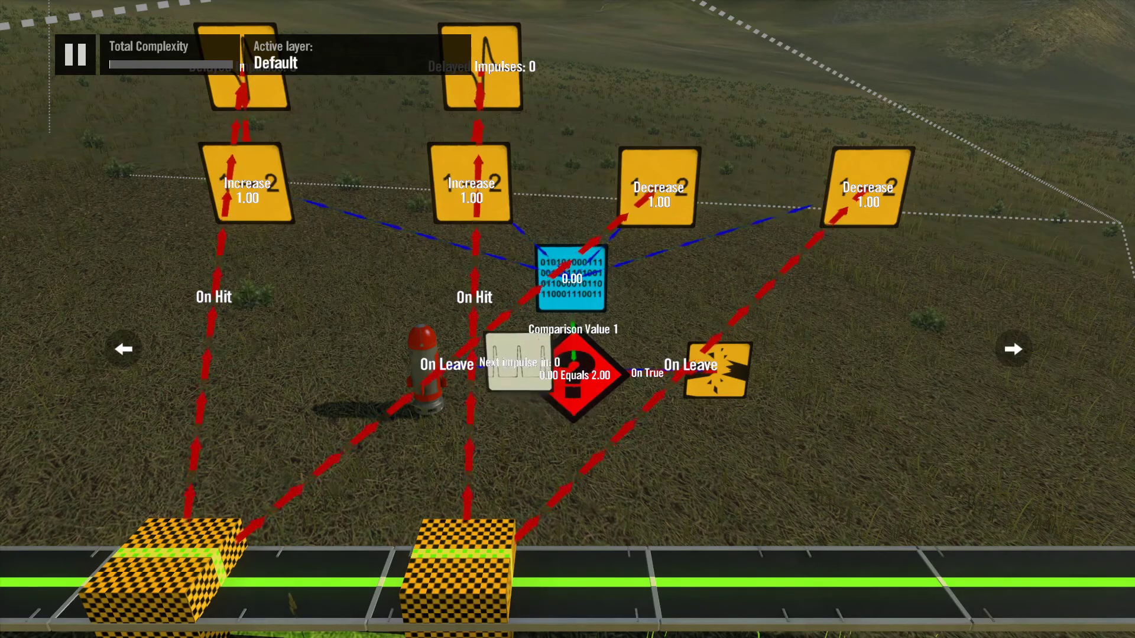
Assign the generic filter as the interval trigger's event/filter target
key("Return")
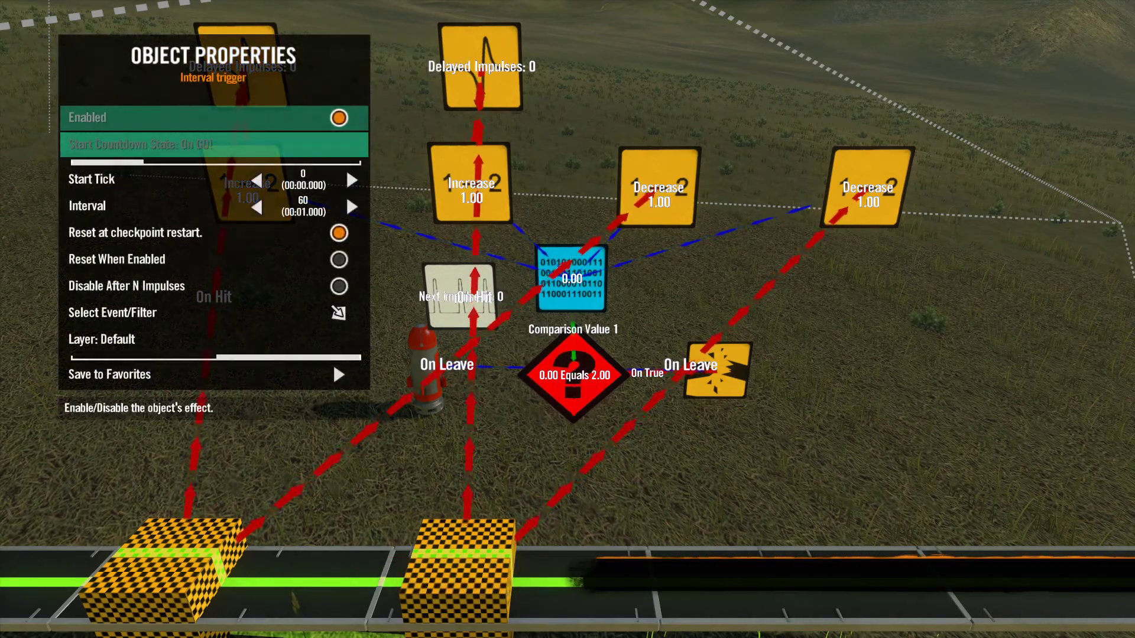
key("Down")
key("Down")
key("Down")
key("Down")
key("Down")
key("Down")
key("Down")
key("Return")
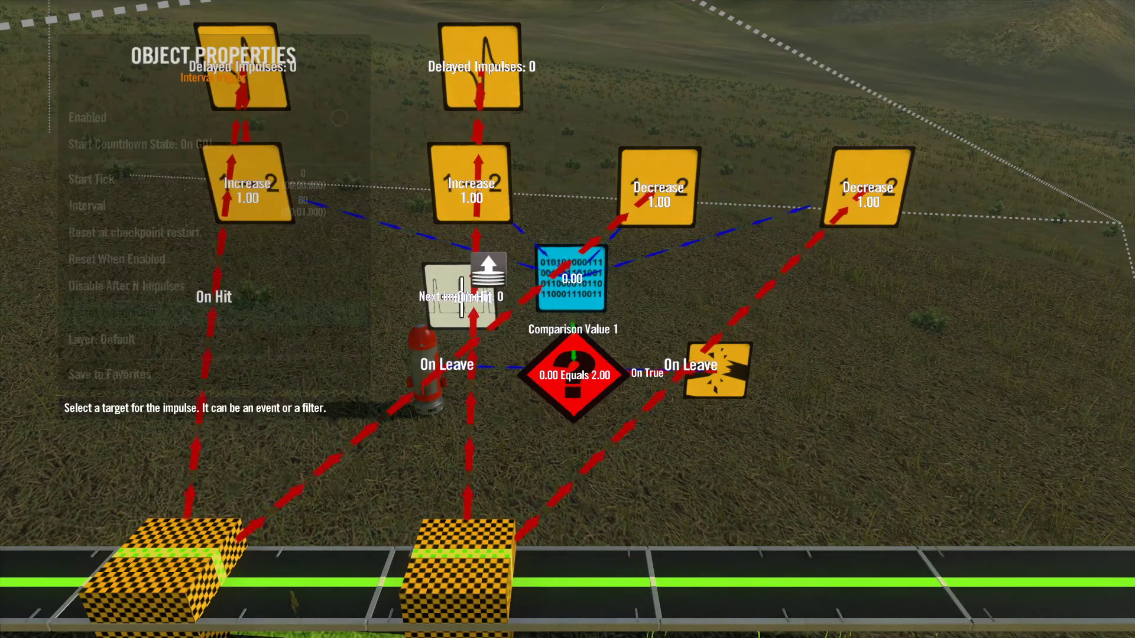
key("Return")
Set the interval trigger's interval to 1 tick (00:00.016)
key("Up")
key("Up")
key("Up")
key("Up")
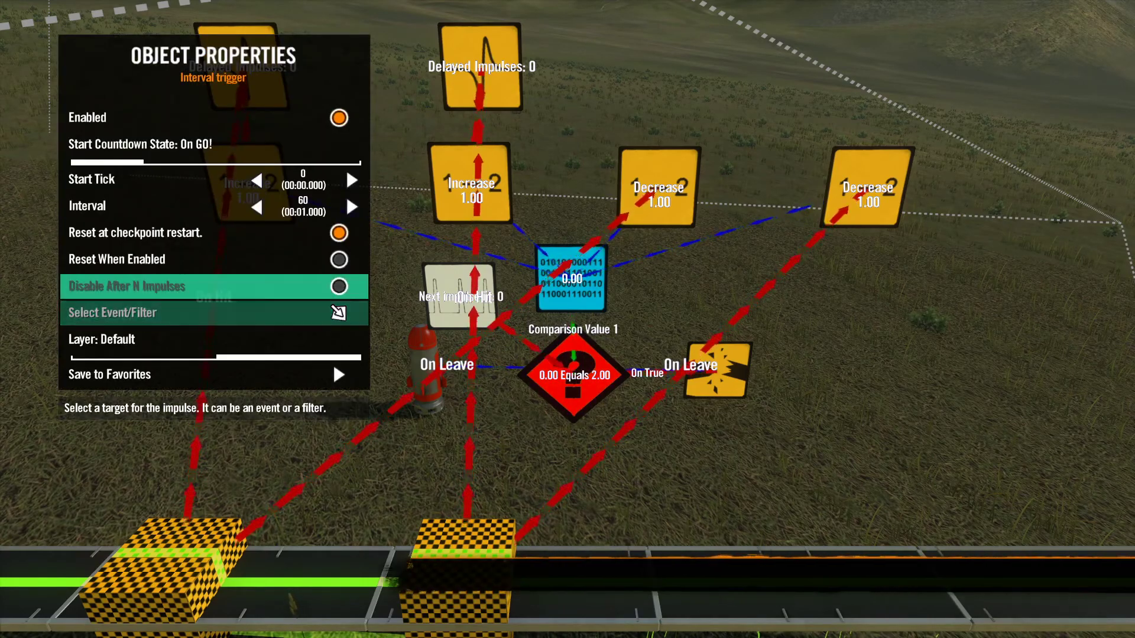
key("Left")
key("Left")
key("Left")
key("Left")
key("Left")
key("Left")
key("Left")
key("Left")
key("Left")
key("Left")
key("Left")
key("Left")
key("Escape")
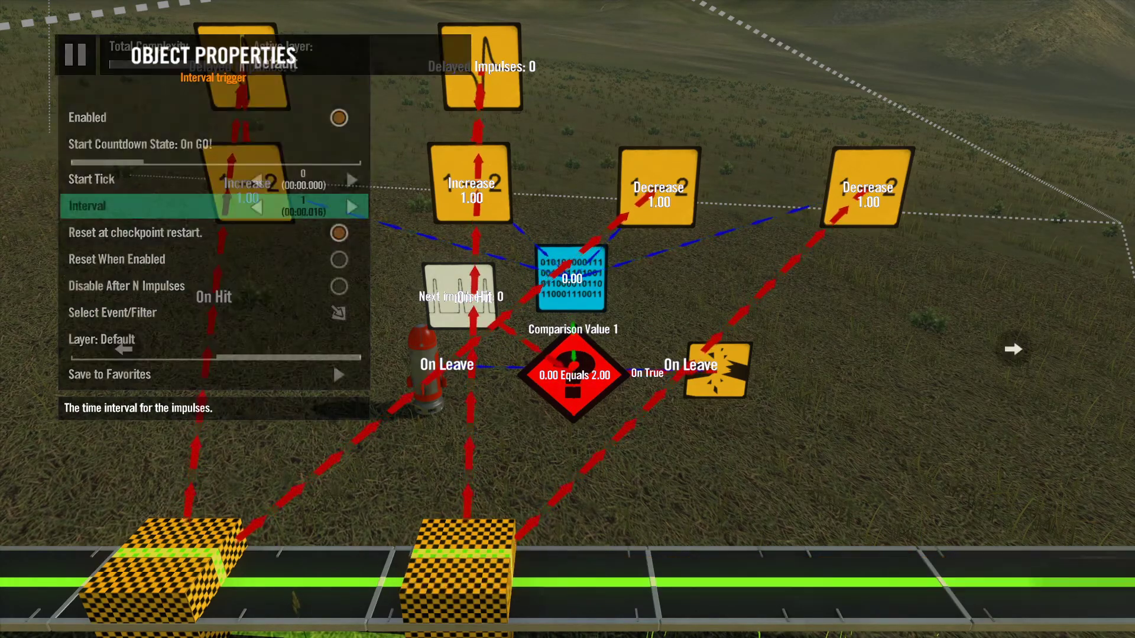
Test the track by riding the bike across both area triggers, and return to the editor
key("Escape")
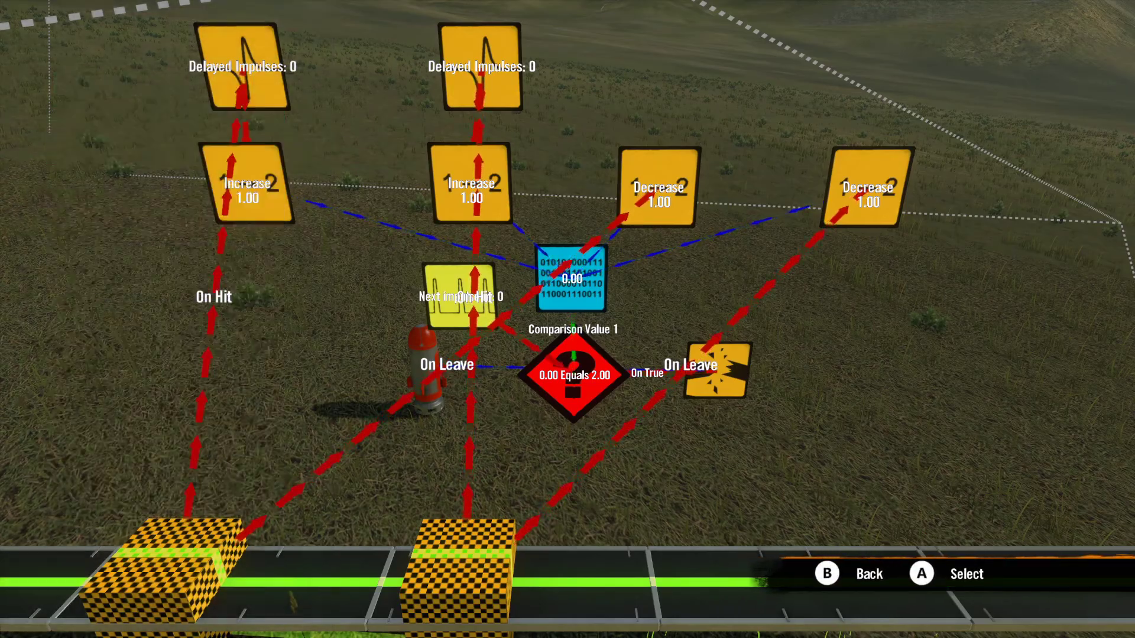
key("Return")
key("Up")
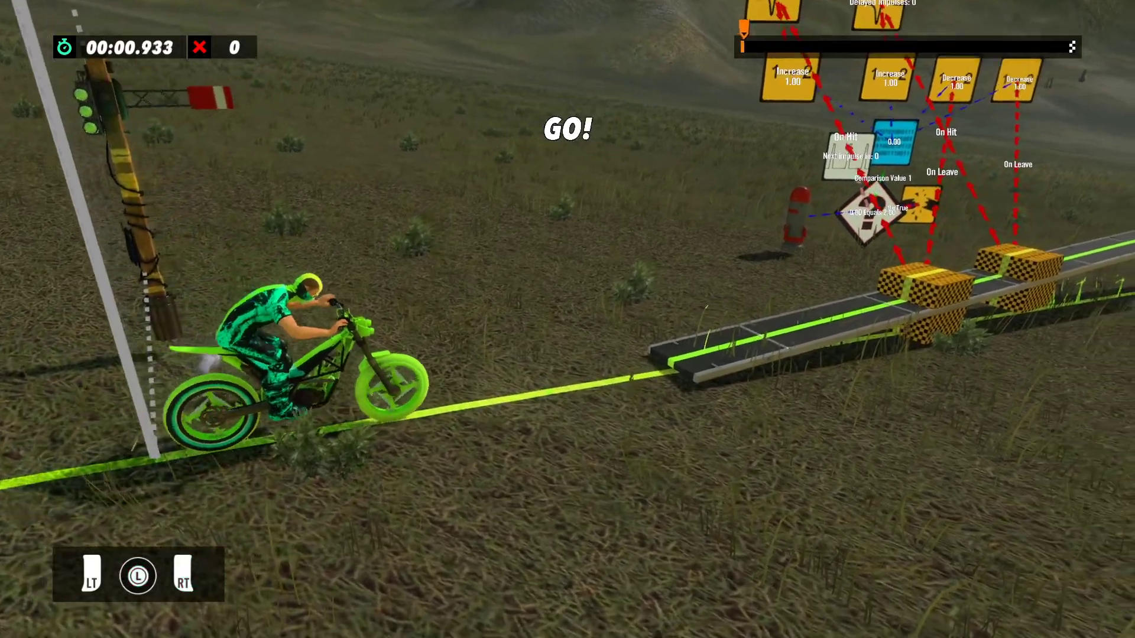
key("Left")
key("Up")
key("Up")
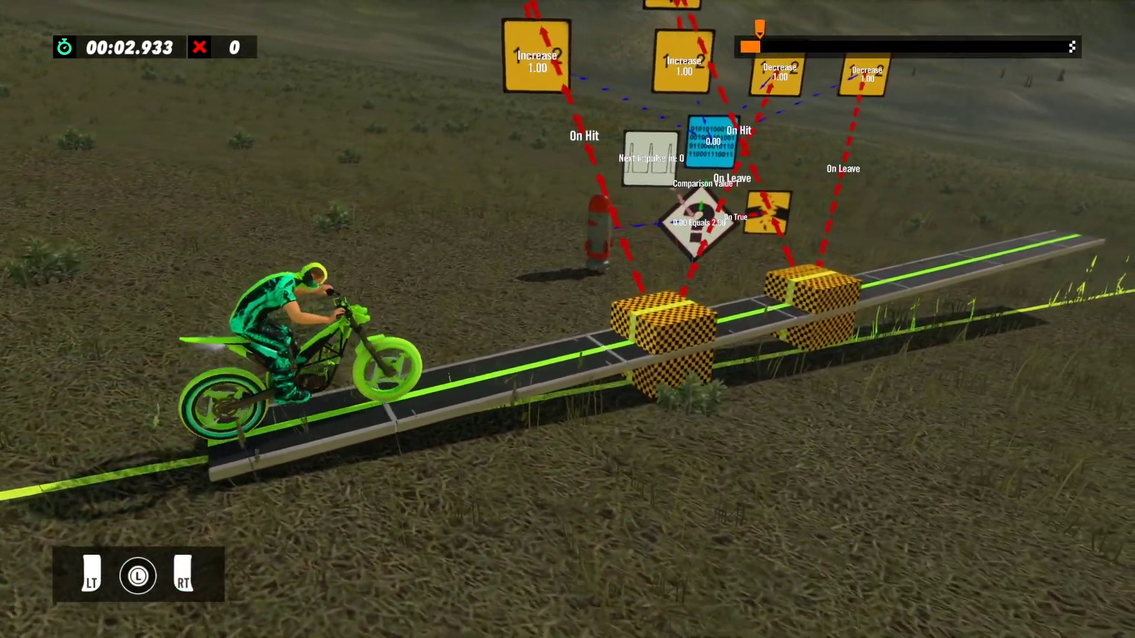
key("Left")
key("Down")
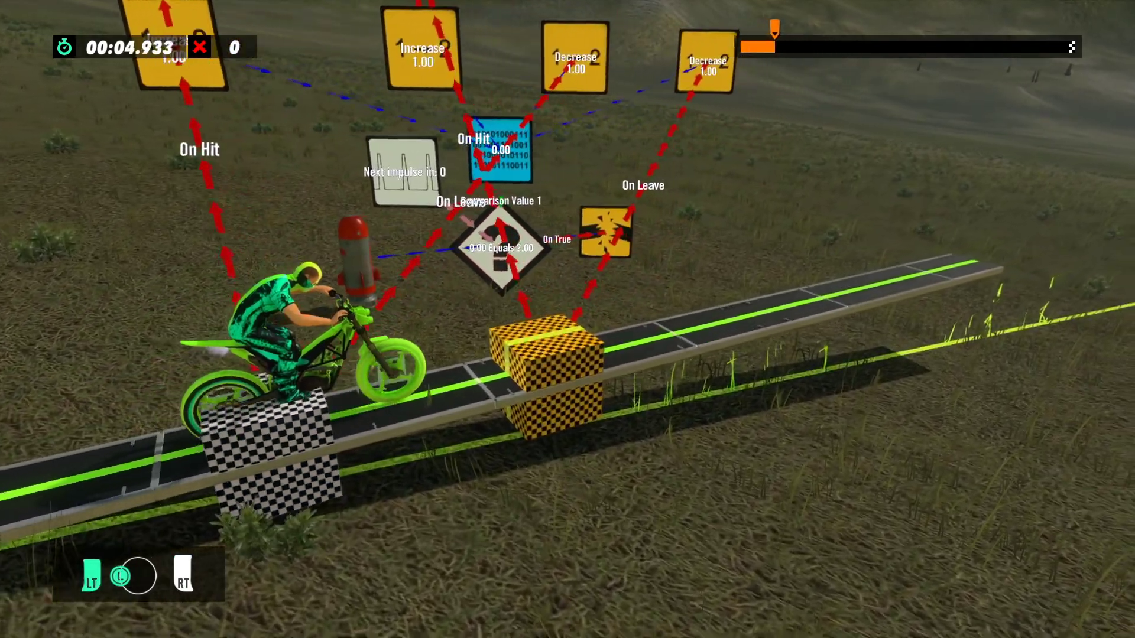
key("Up")
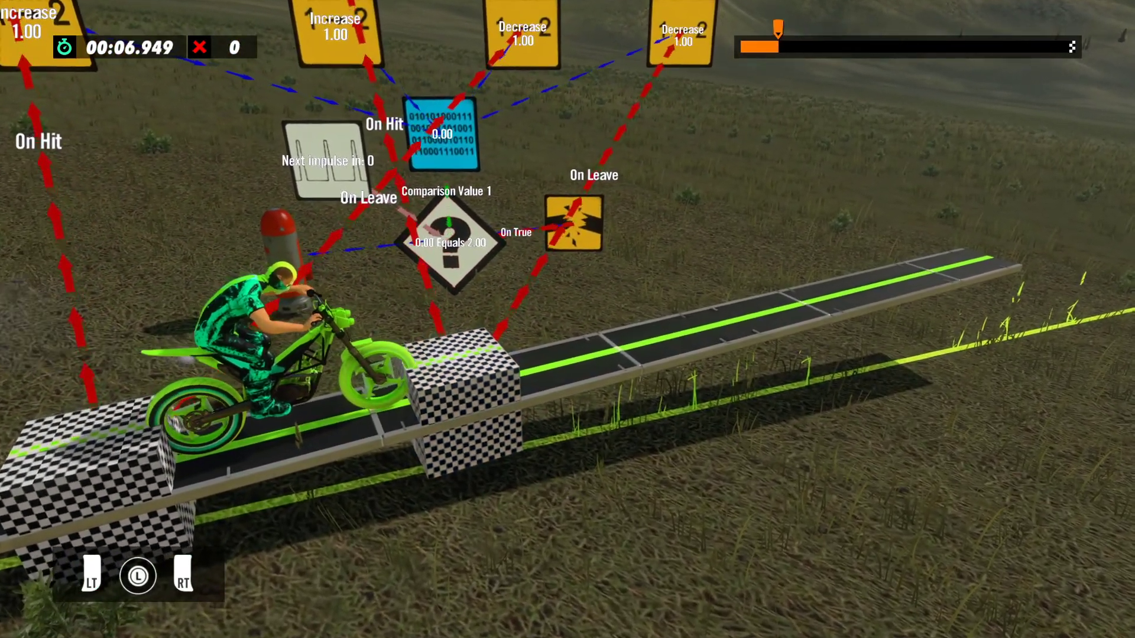
key("Up")
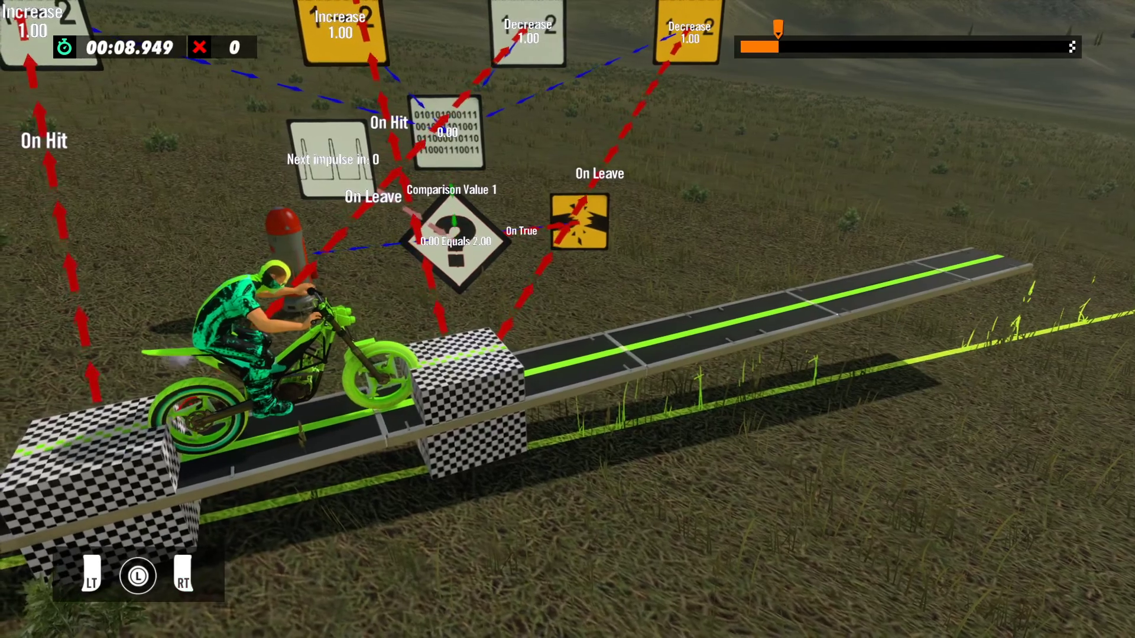
key("Up")
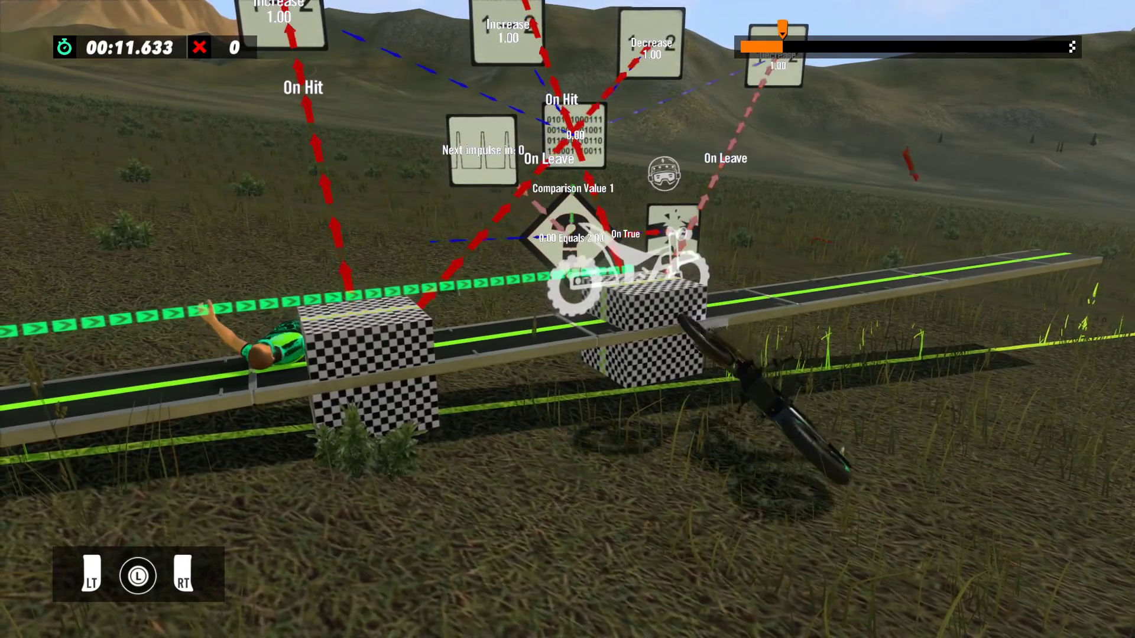
key("BackSpace")
key("Escape")
Turn off Bike and Rider in the first area trigger's Trigger by settings
key("Right")
key("Return")
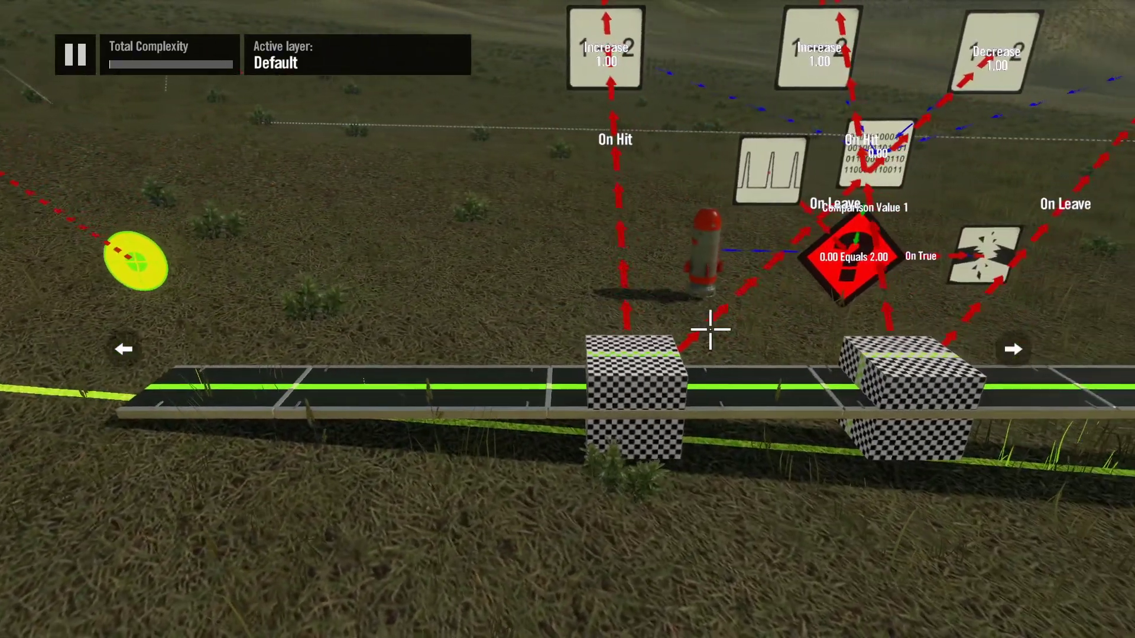
key("x")
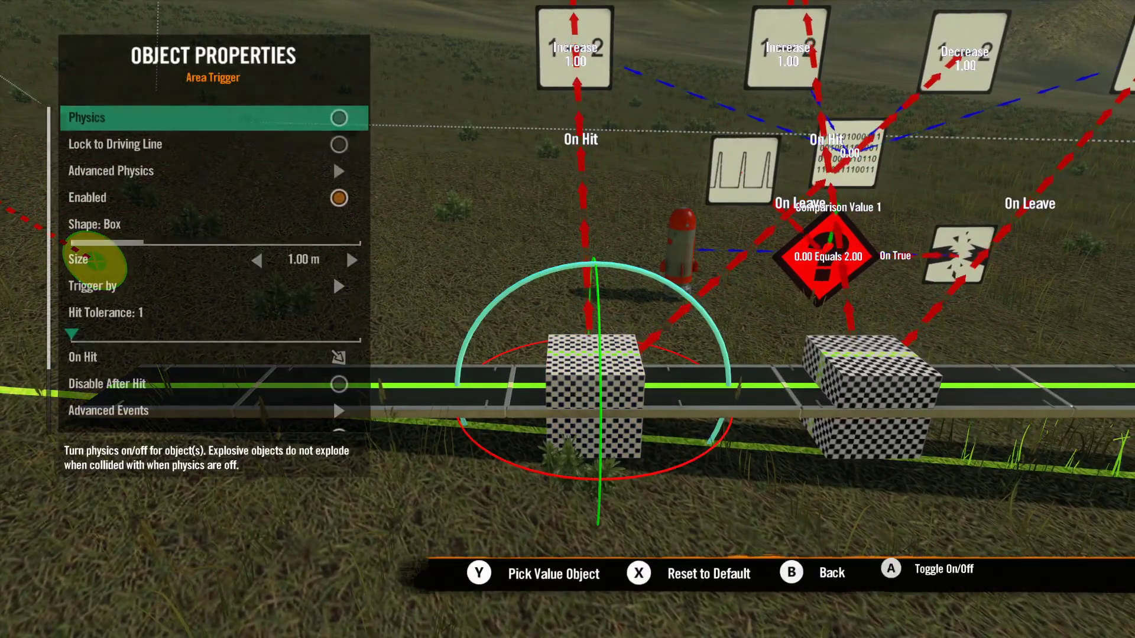
key("Down")
key("Down")
key("Down")
key("Down")
key("Down")
key("Down")
key("Return")
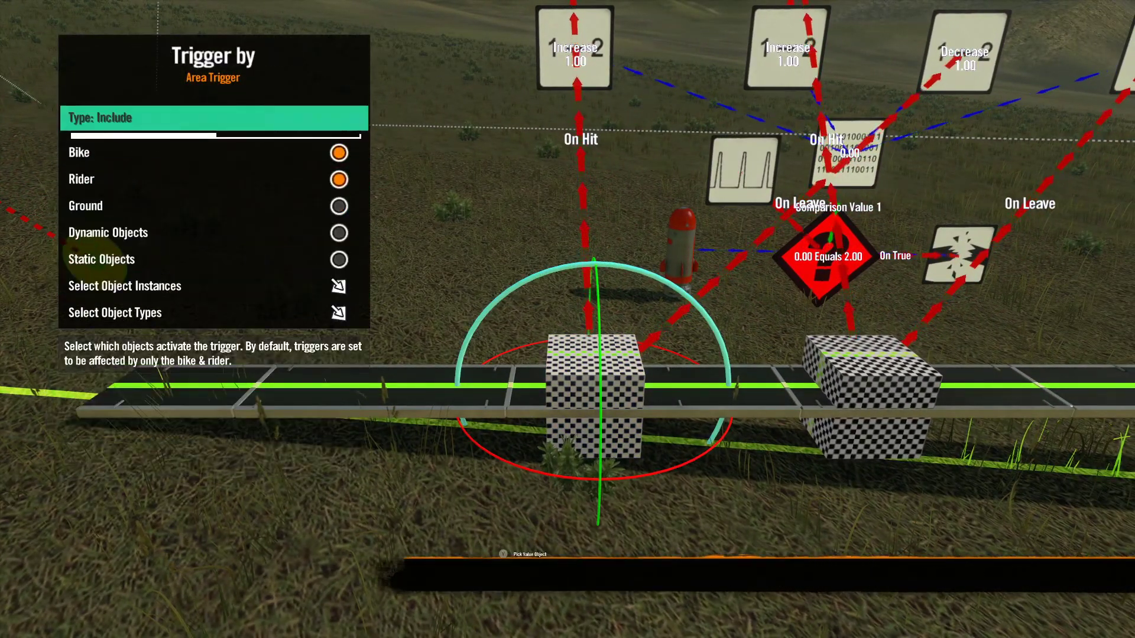
key("Down")
key("Return")
key("Down")
key("Return")
key("Down")
key("Down")
key("Down")
key("Down")
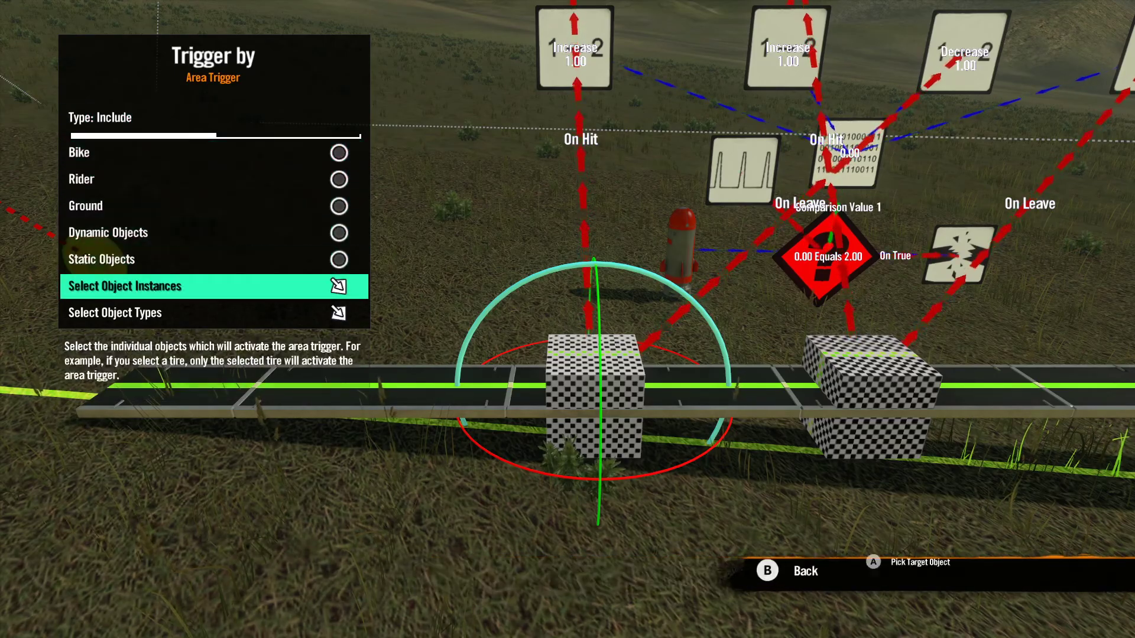
Pick the bike's rear wheel as the object instance that activates the first area trigger
key("Return")
key("Left")
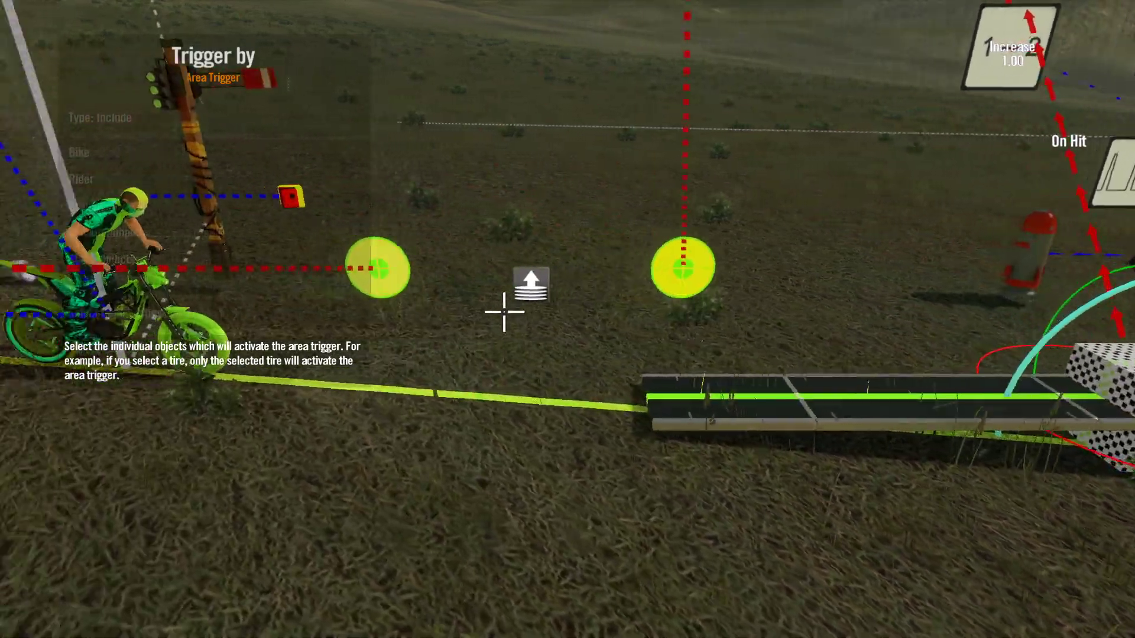
key("Right")
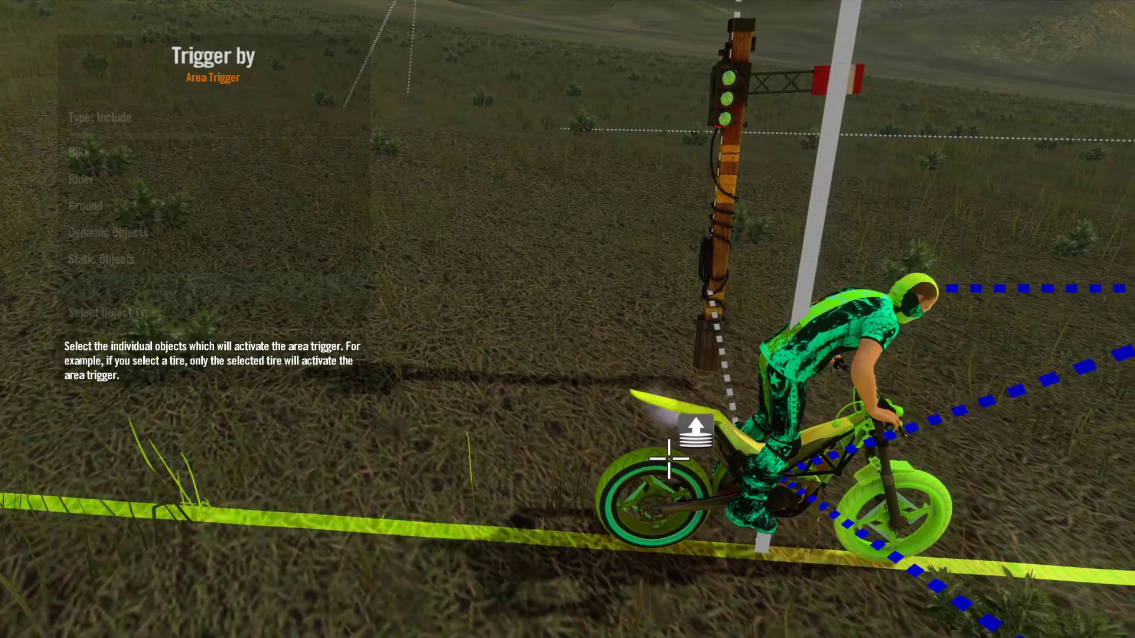
key("Return")
key("Escape")
key("Escape")
key("Escape")
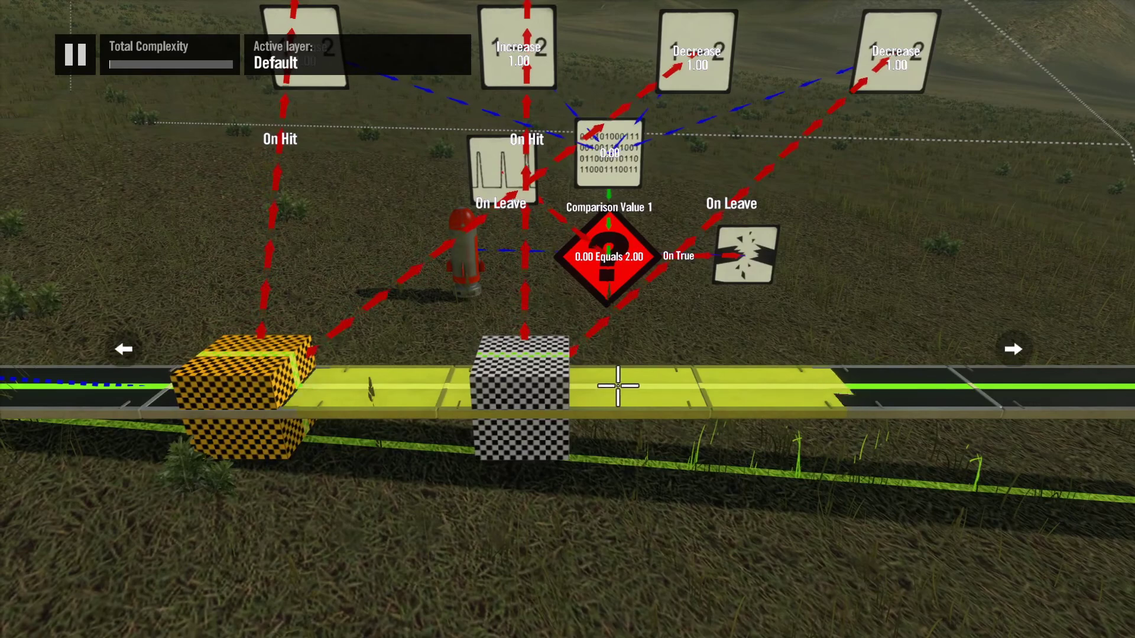
Turn off Bike and Rider in the second area trigger's Trigger by settings
left_click(619, 385)
key("Return")
key("Down")
key("Down")
key("Down")
key("Down")
key("Down")
key("Down")
key("Return")
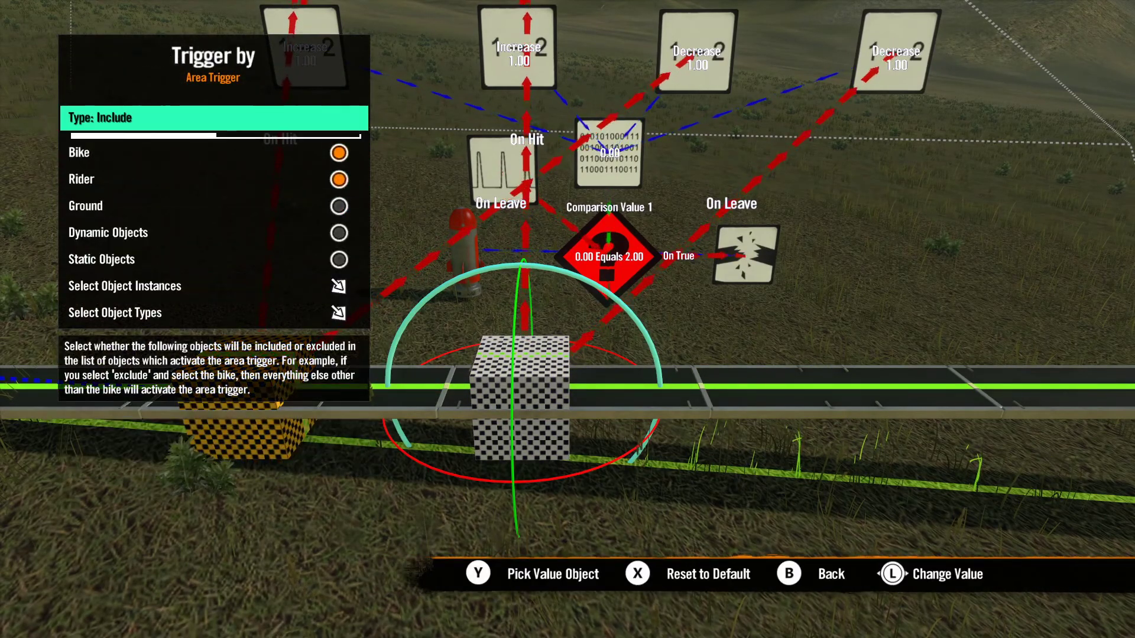
key("Down")
key("Return")
key("Down")
key("Return")
key("Down")
key("Down")
key("Down")
key("Down")
Pick the bike's front wheel as the object instance that activates the second area trigger
key("Return")
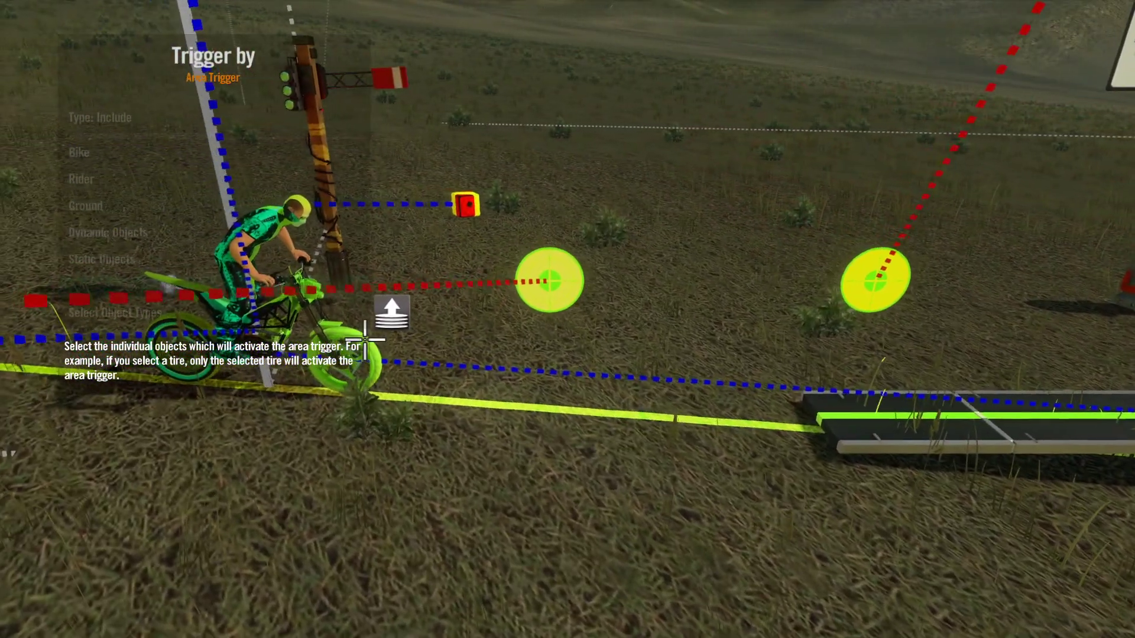
key("Escape")
key("Escape")
key("Escape")
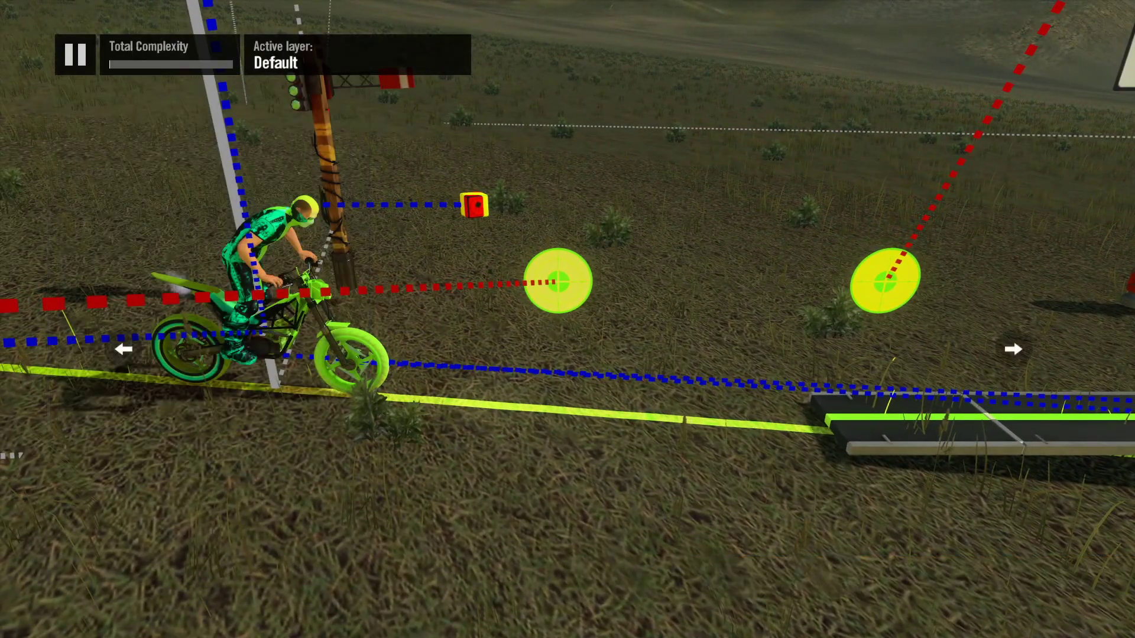
Test the wheel-specific area triggers by riding the bike over them, and return to the editor
key("Return")
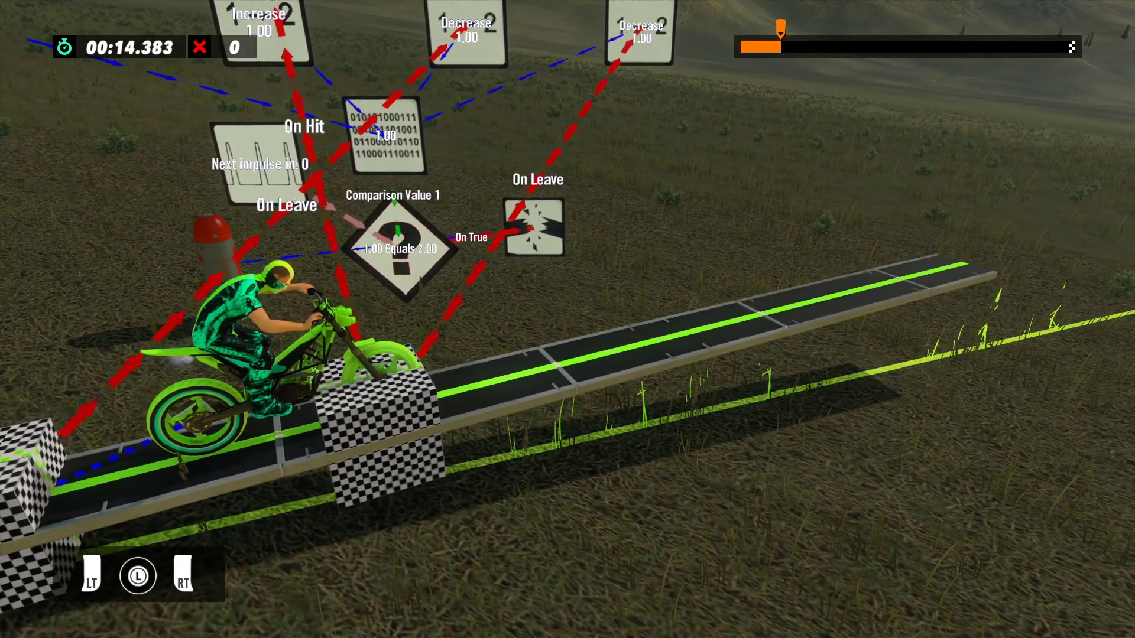
key("Escape")
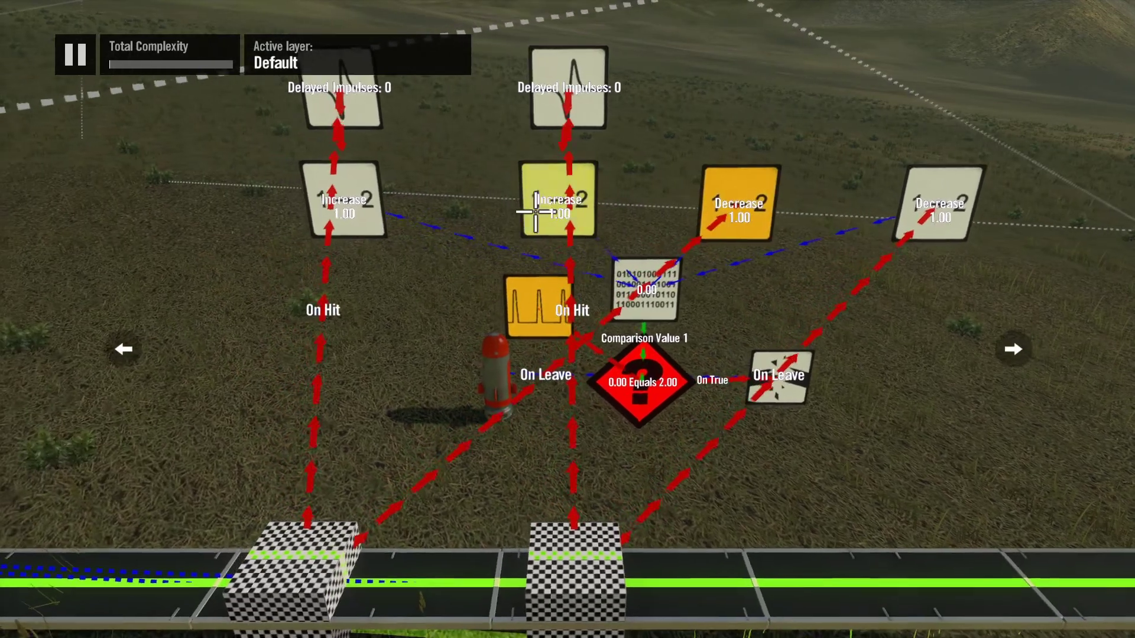
left_click(530, 215)
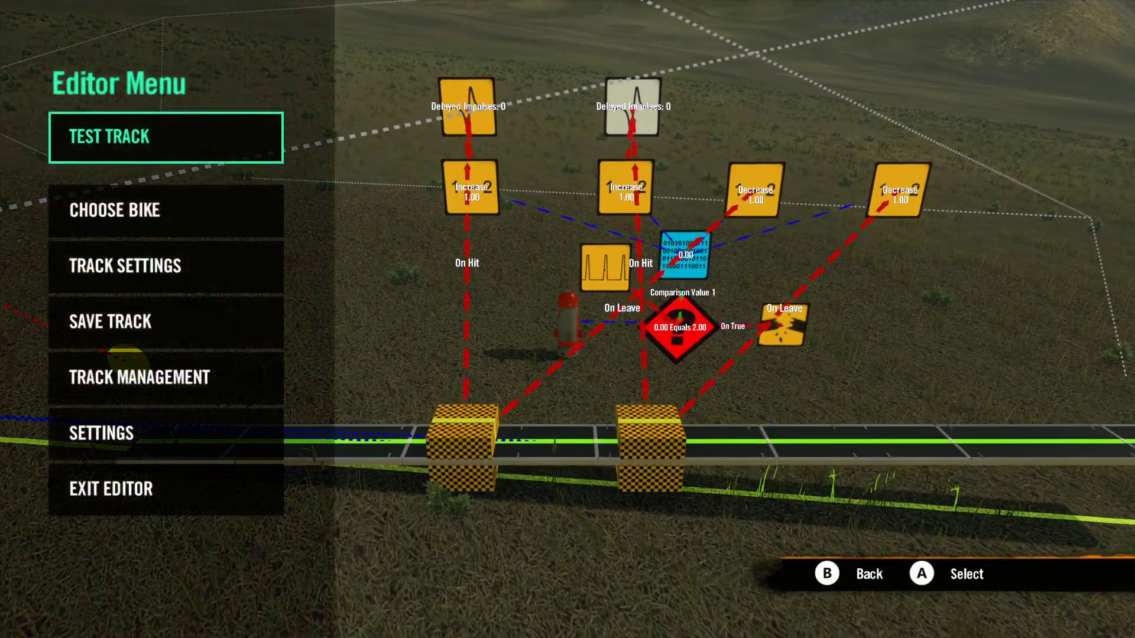
key("Escape")
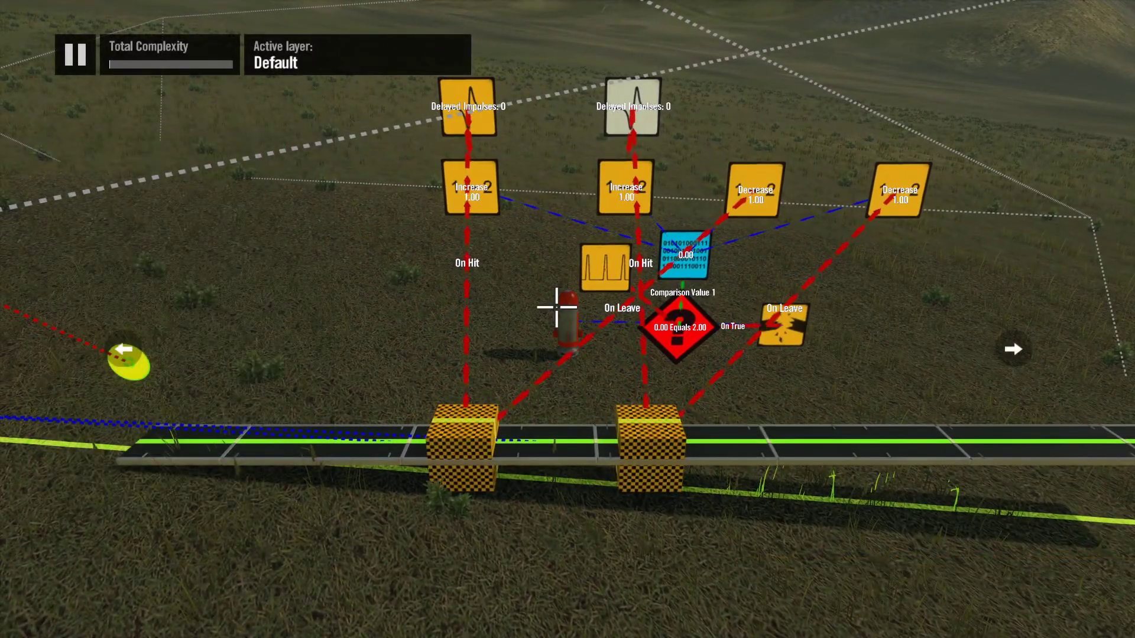
Raise the first area trigger slightly above the track, and move the second one higher and closer to it, in front of the bomb
left_click(479, 416)
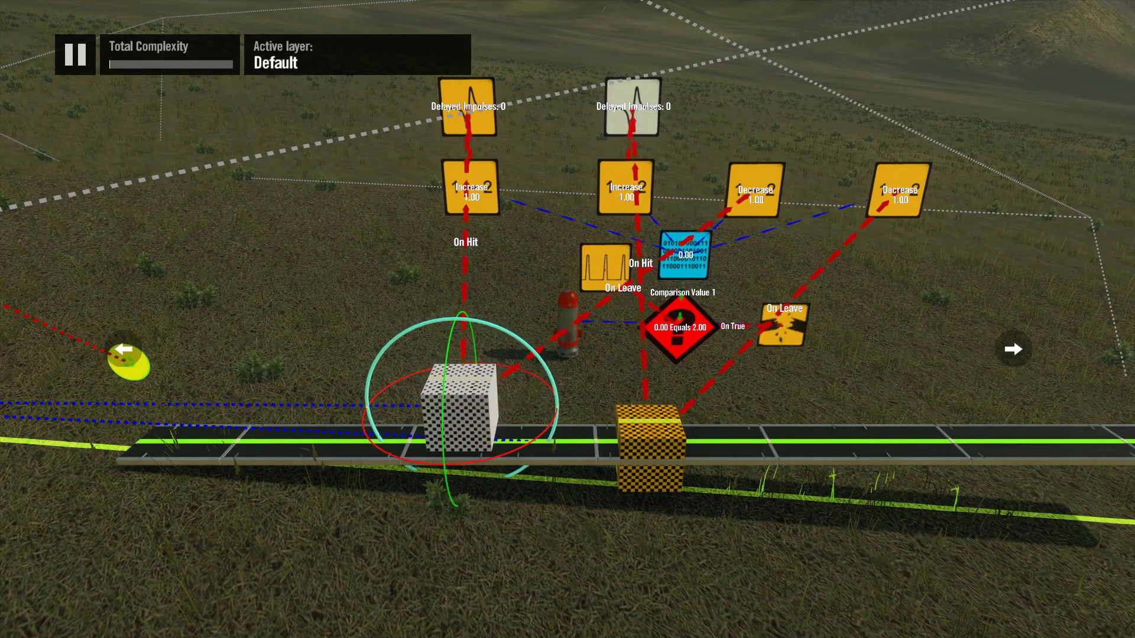
left_click(464, 408)
key("Escape")
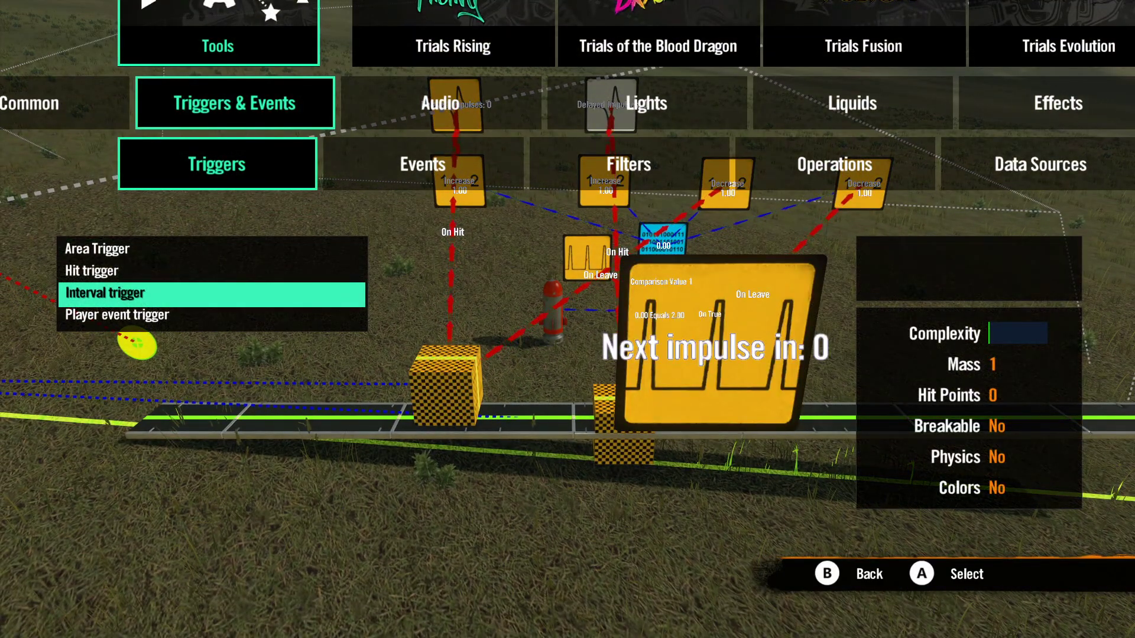
key("Escape")
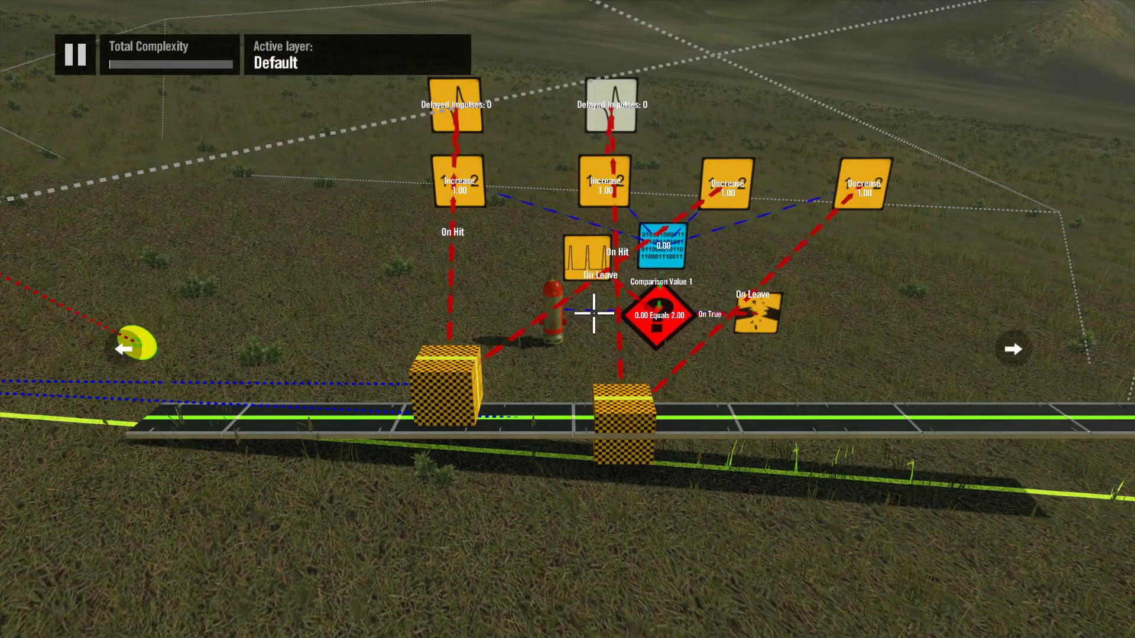
left_click(623, 408)
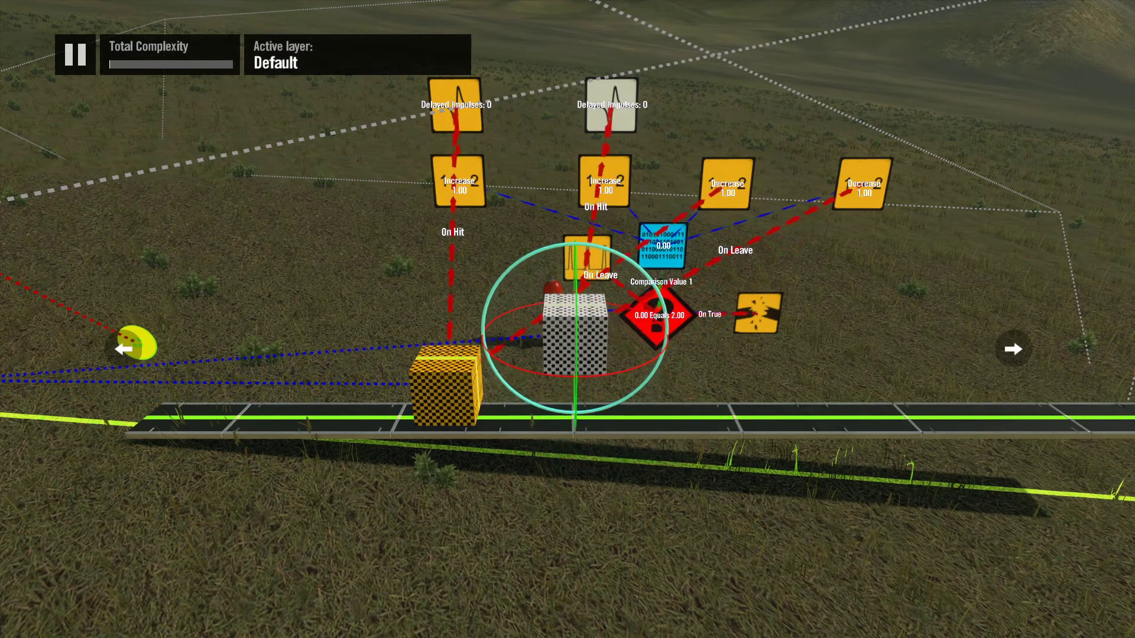
left_click(573, 306)
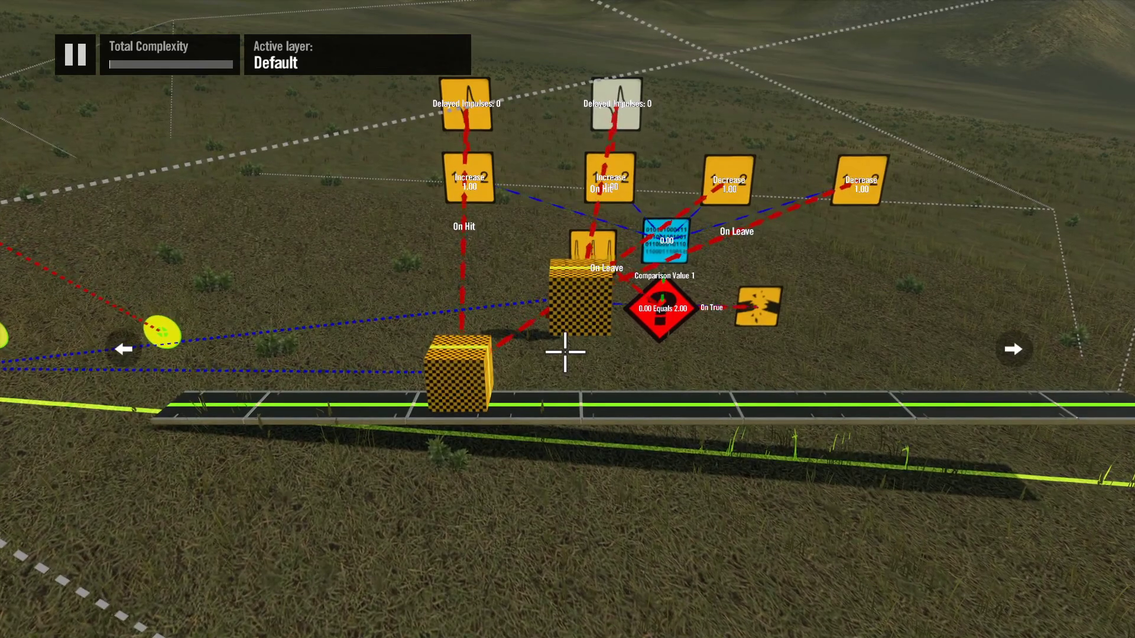
Add a Pirate Ramp - Medium from the Trials Rising rookie event objects
key("x")
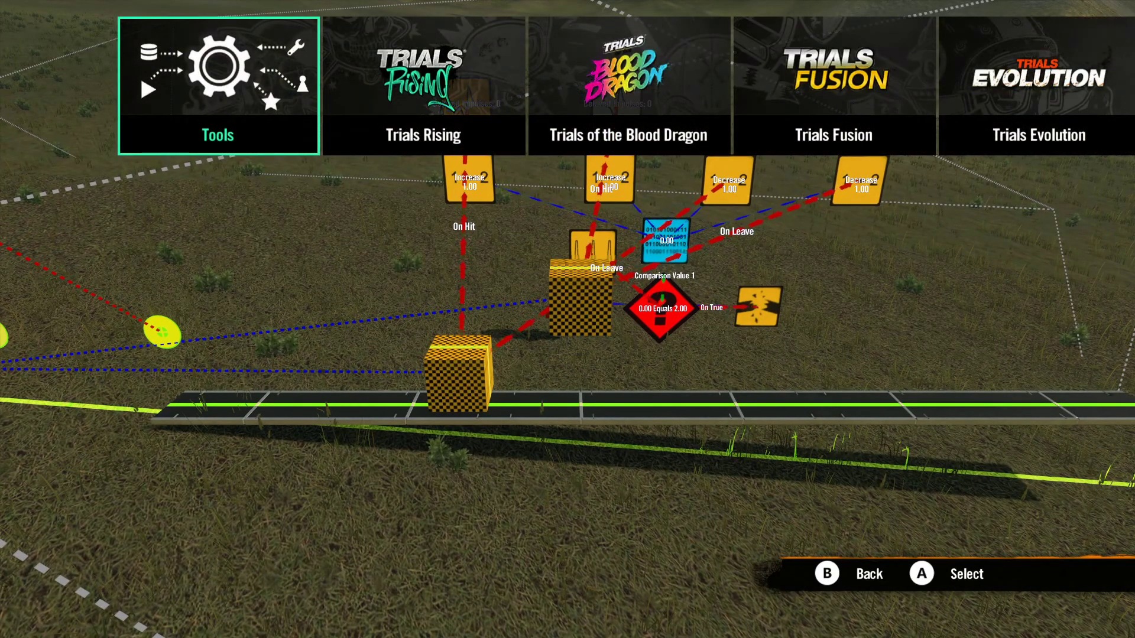
key("Return")
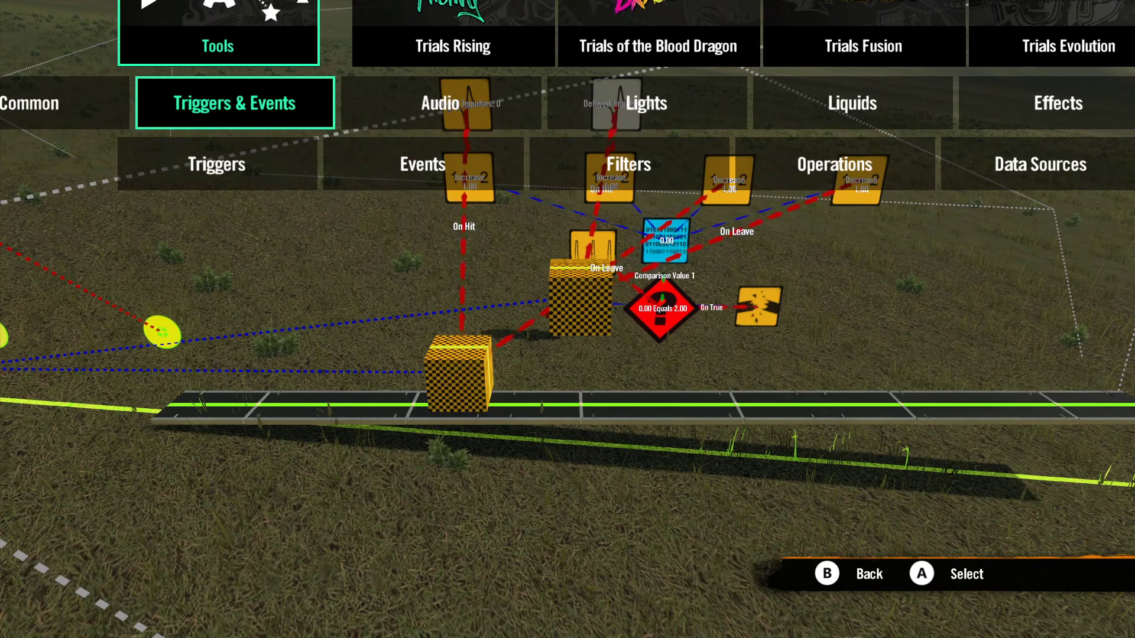
key("Escape")
key("Right")
key("Return")
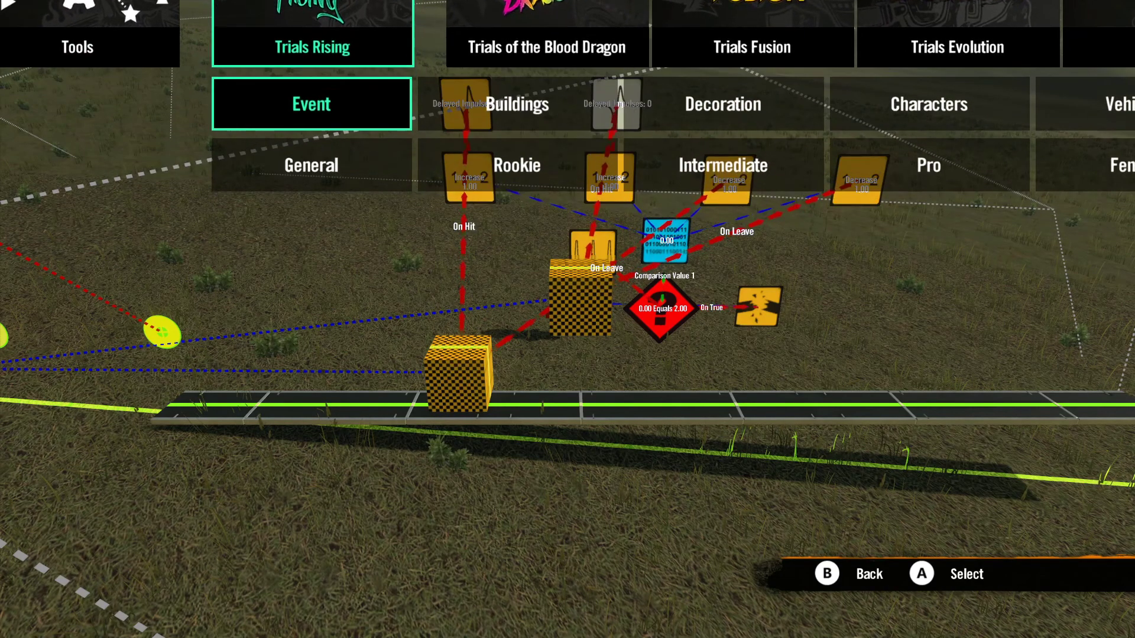
key("Return")
key("Return")
key("Right")
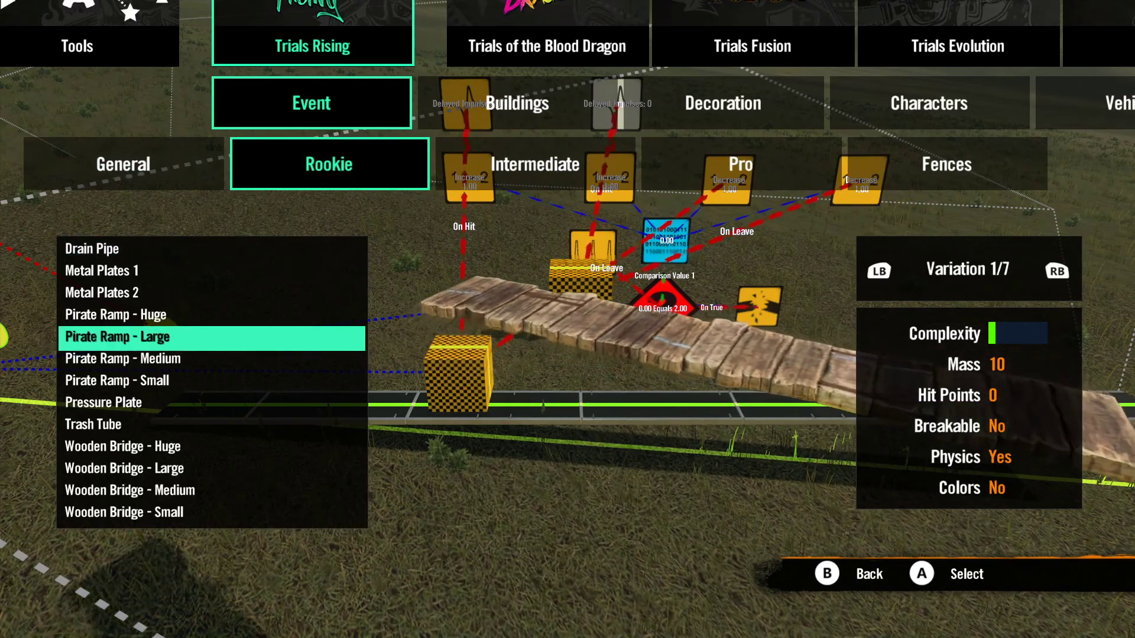
key("Down")
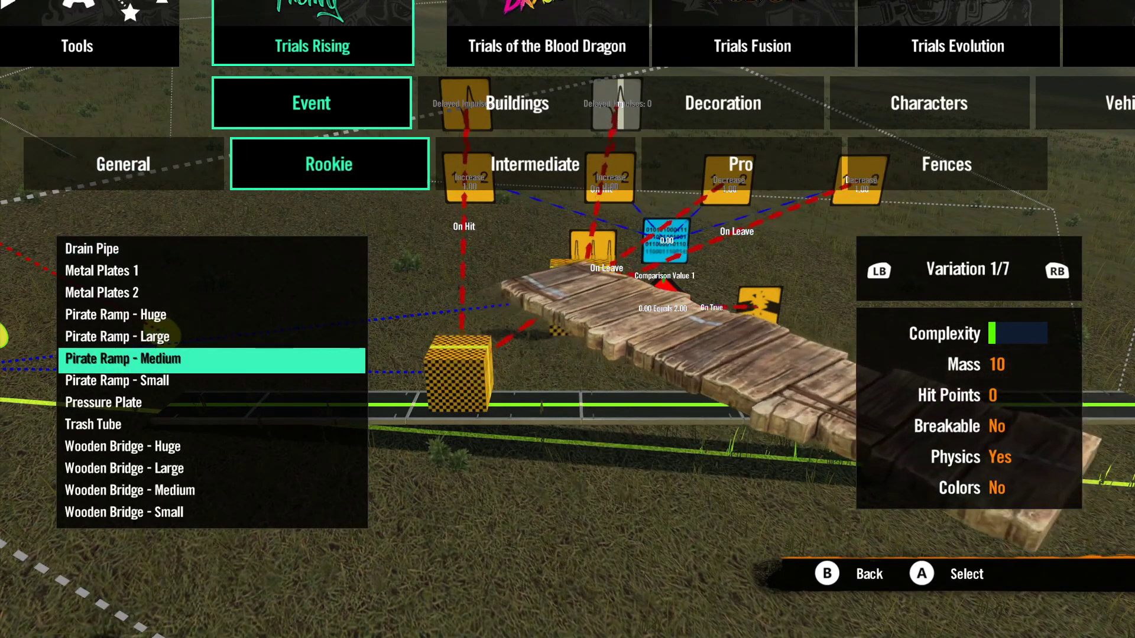
key("Return")
Tilt the pirate ramp to about 45 degrees and place it across the first area trigger, rising towards the second one
key("Up")
key("Left")
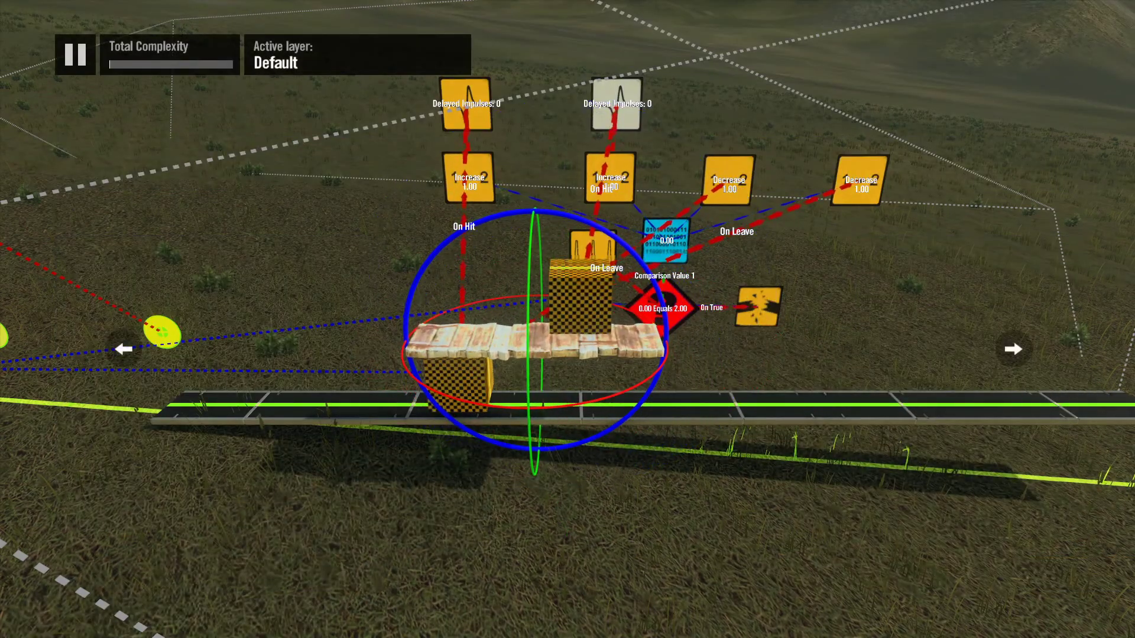
key("Left")
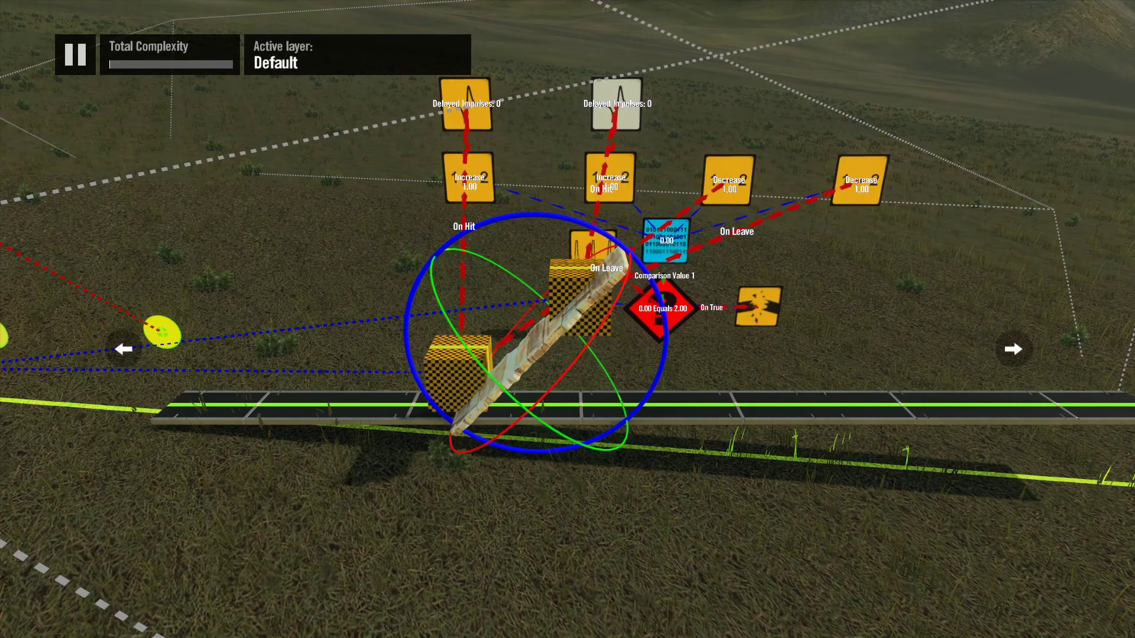
key("Left")
key("Down")
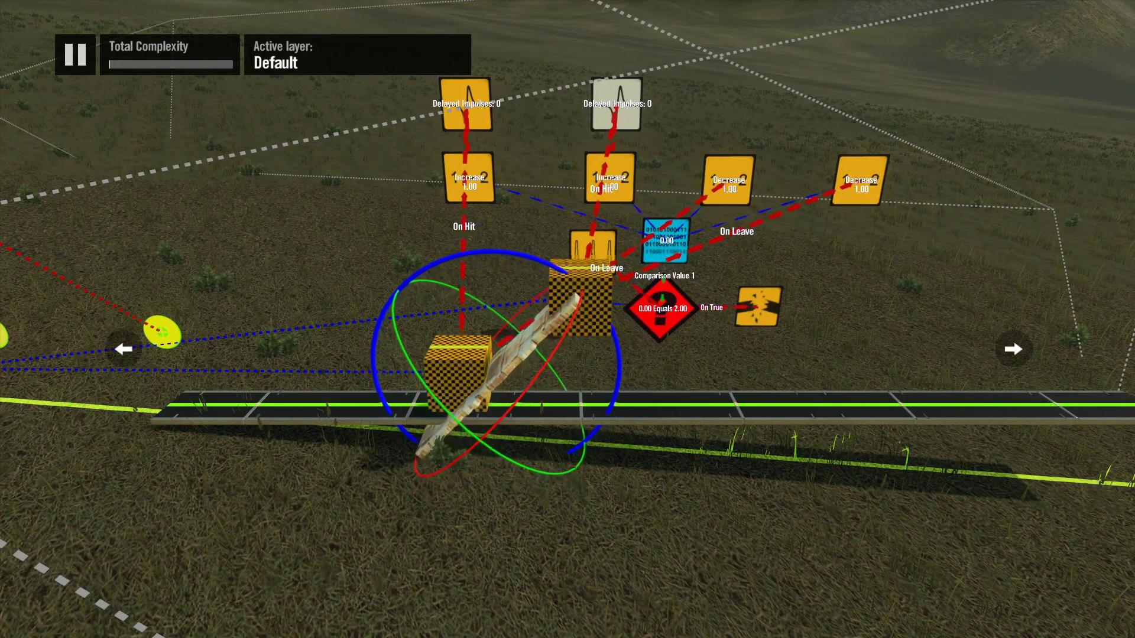
key("Left")
key("Up")
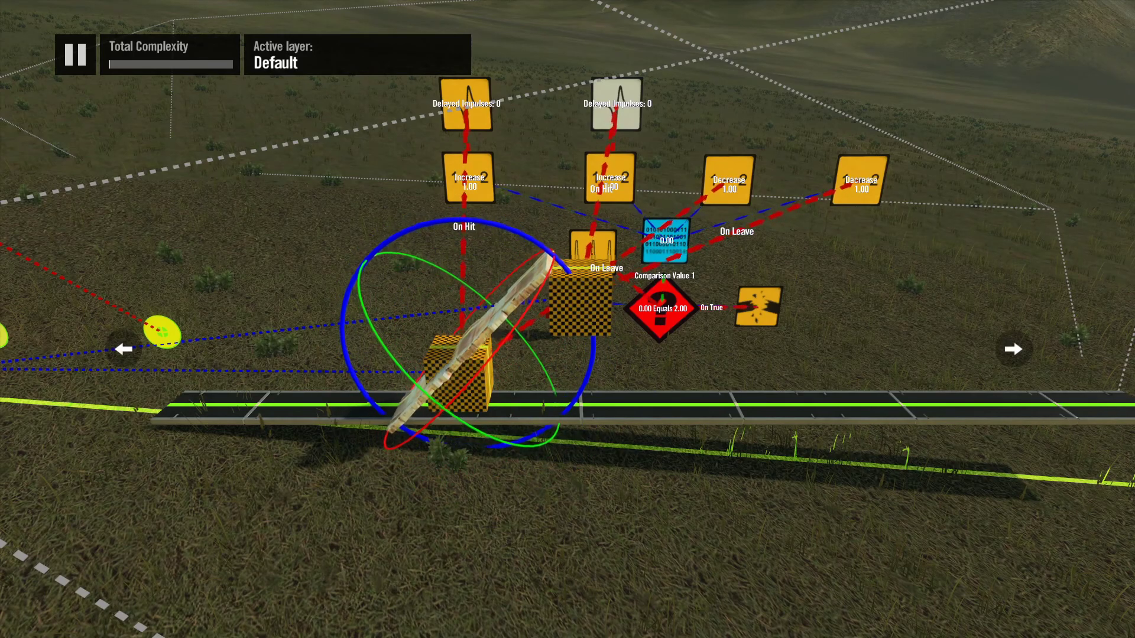
key("Return")
key("Escape")
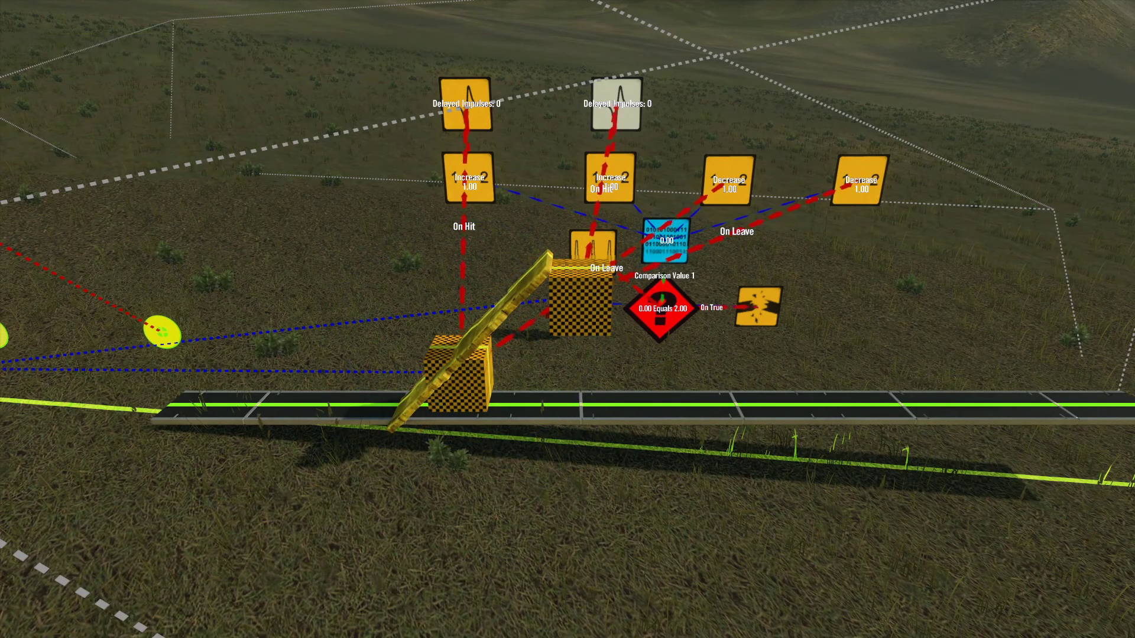
Test the ramp by riding the bike up it through both area triggers, and return to the editor
key("Return")
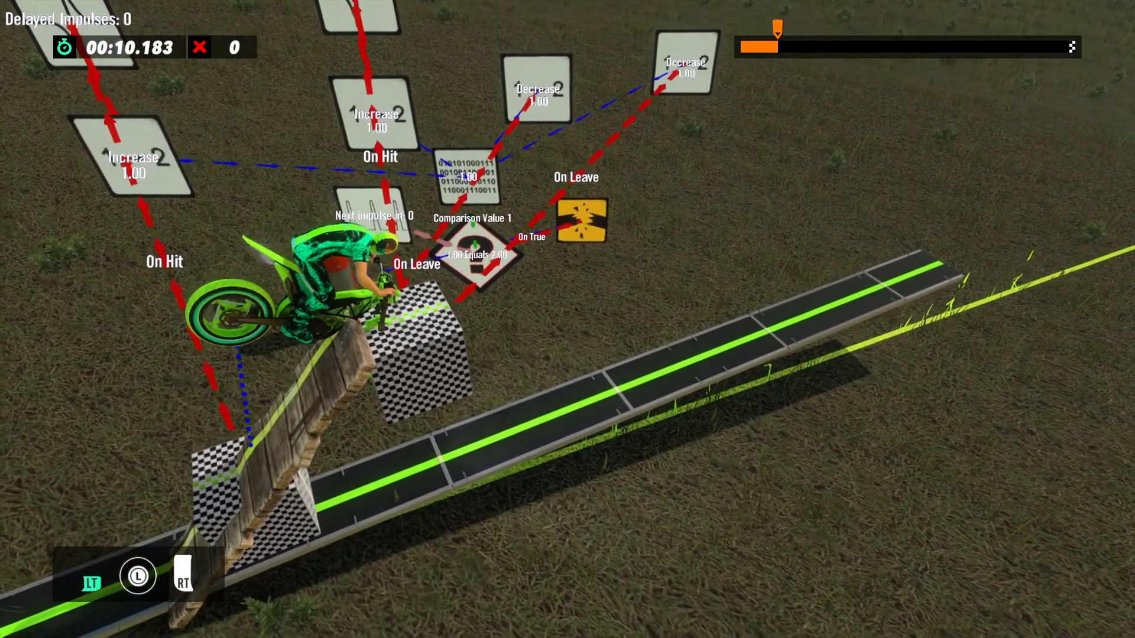
key("Escape")
key("Right")
key("Return")
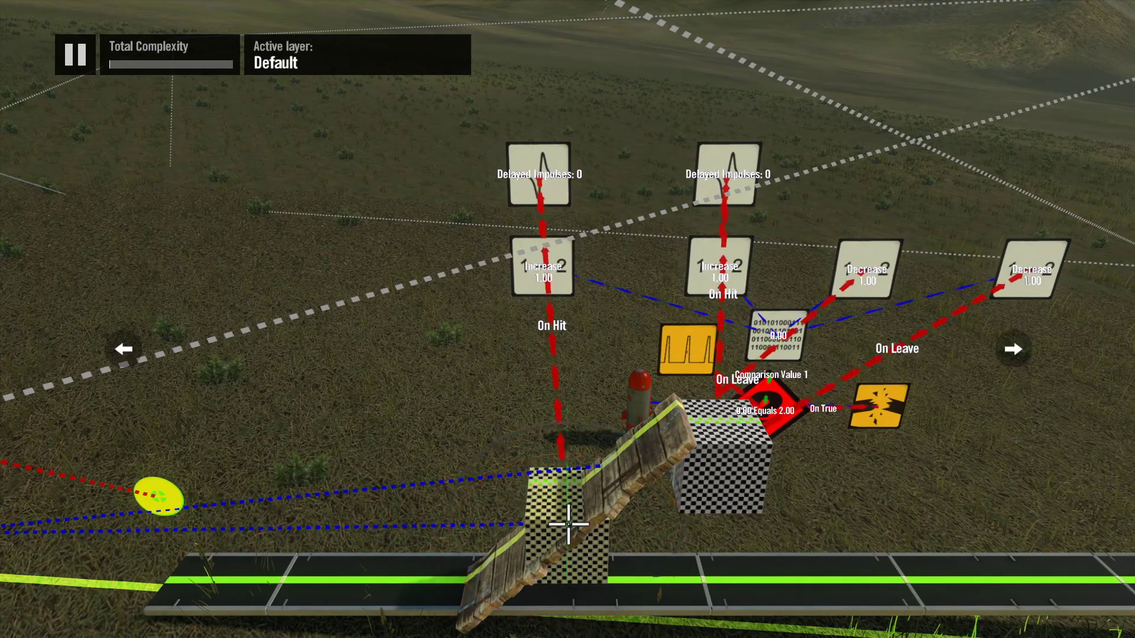
Raise the first area trigger clear of the track, and retest with both wheels in their area triggers at the same time
left_click(568, 524)
key("Return")
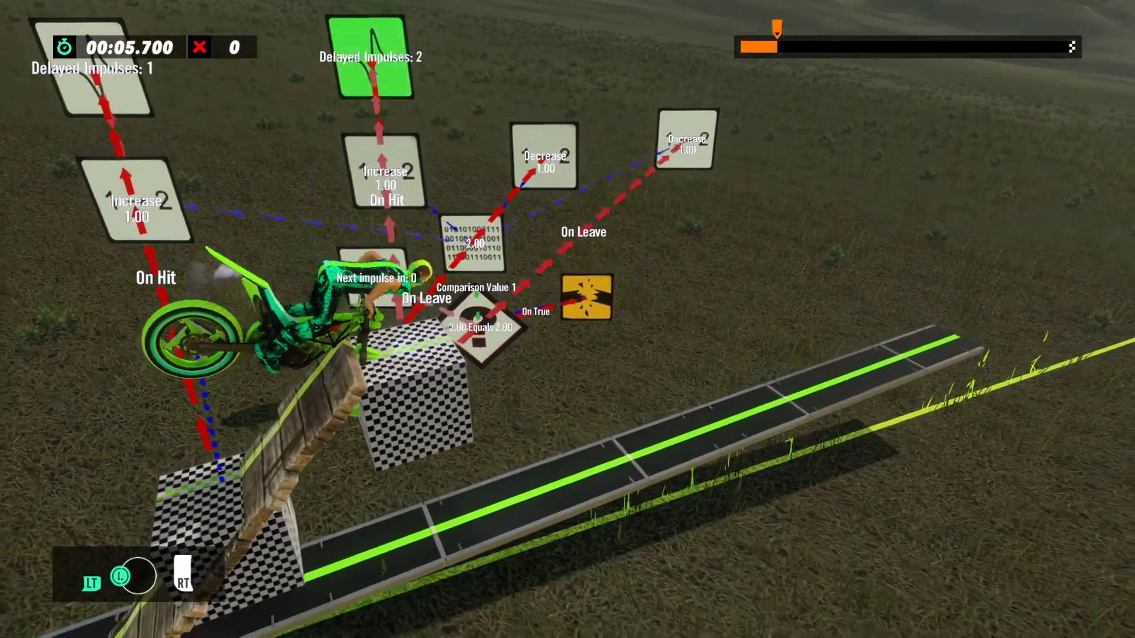
key("Escape")
key("Right")
key("Return")
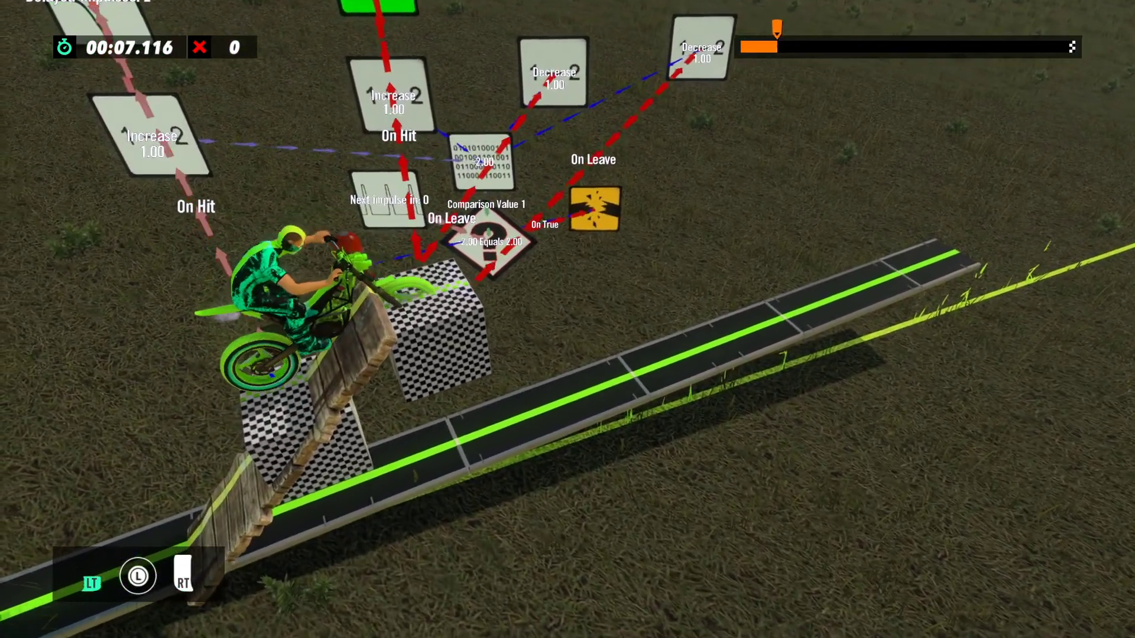
key("Escape")
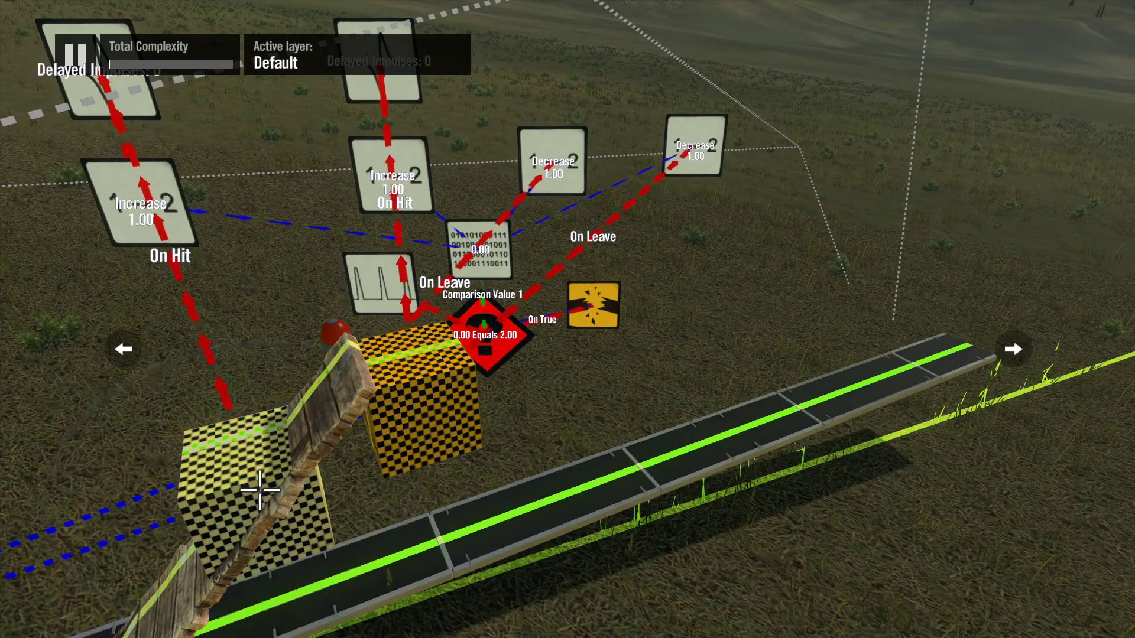
key("Return")
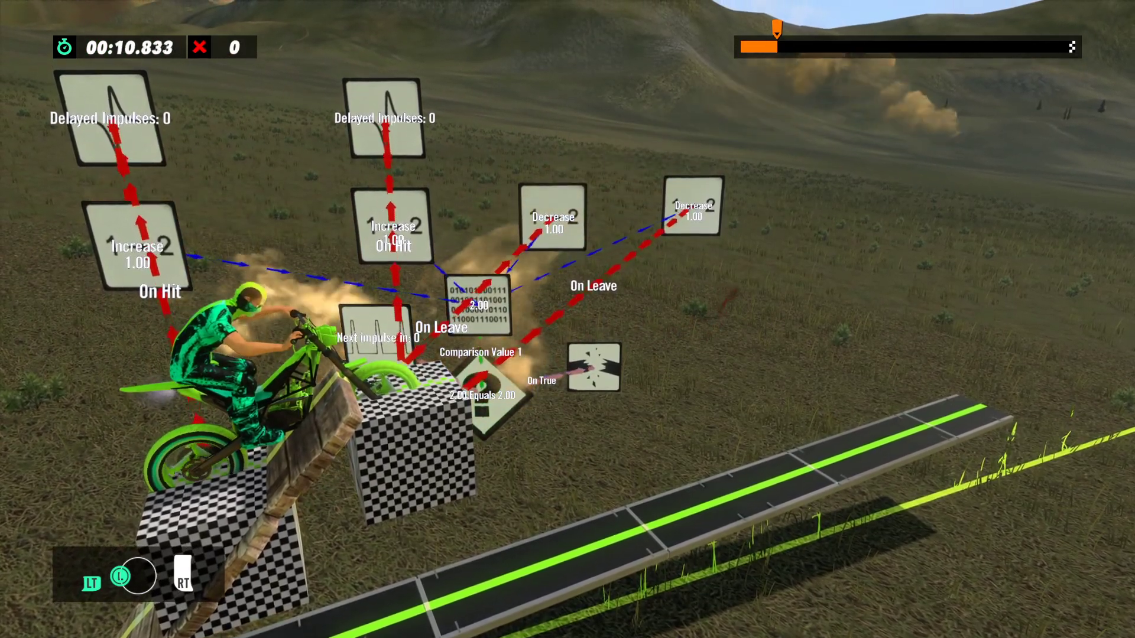
key("Escape")
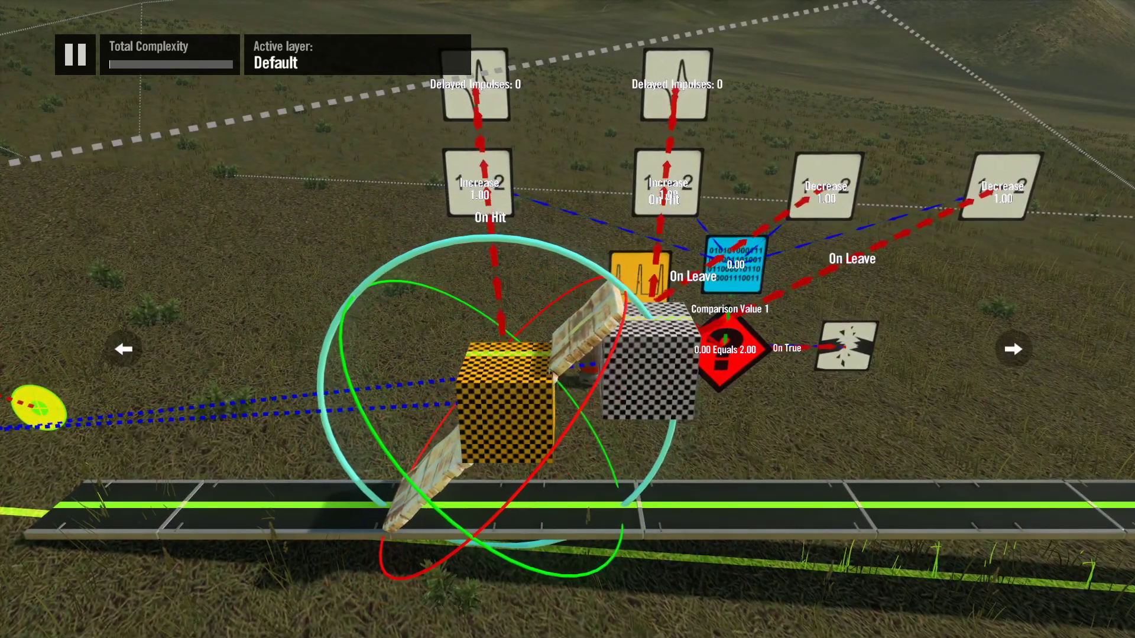
left_click_drag(573, 306, 674, 251)
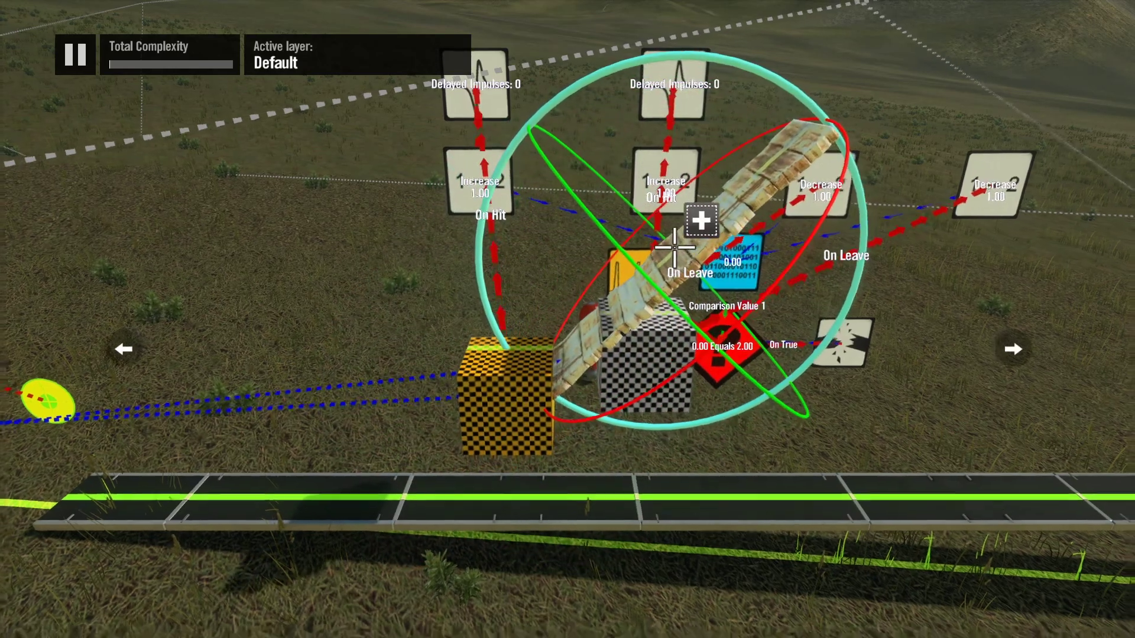
scroll(674, 69, "down", 4)
left_click_drag(494, 286, 573, 227)
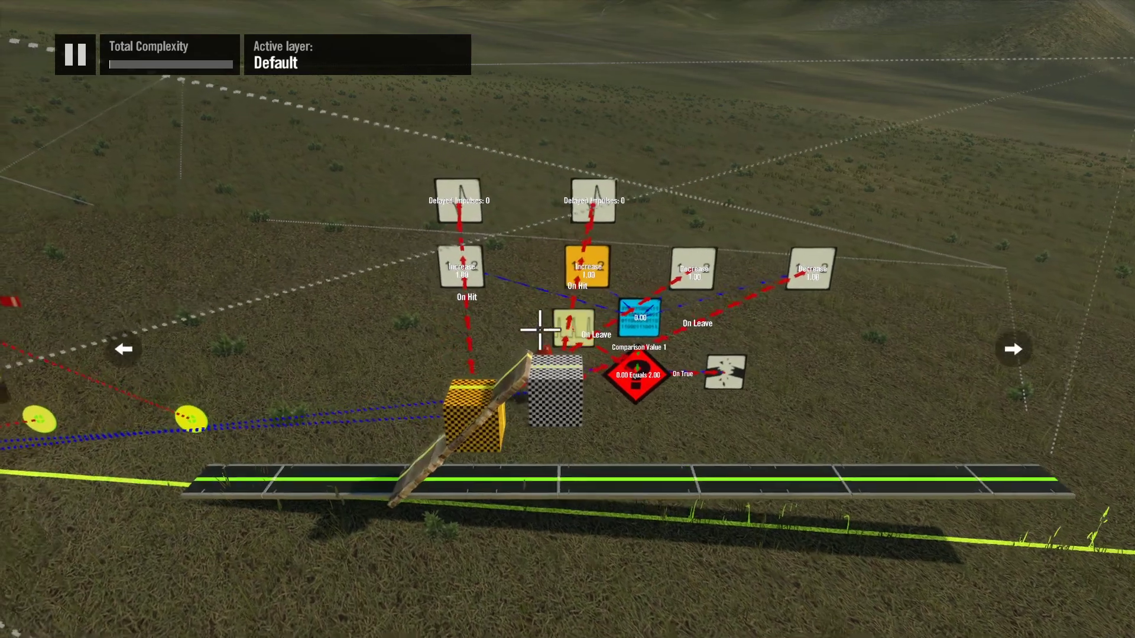
Examine how the two area triggers connect to the Increase and Decrease operators, the variable, the filter and the break effect
scroll(525, 382, "up", 3)
scroll(508, 436, "up", 1)
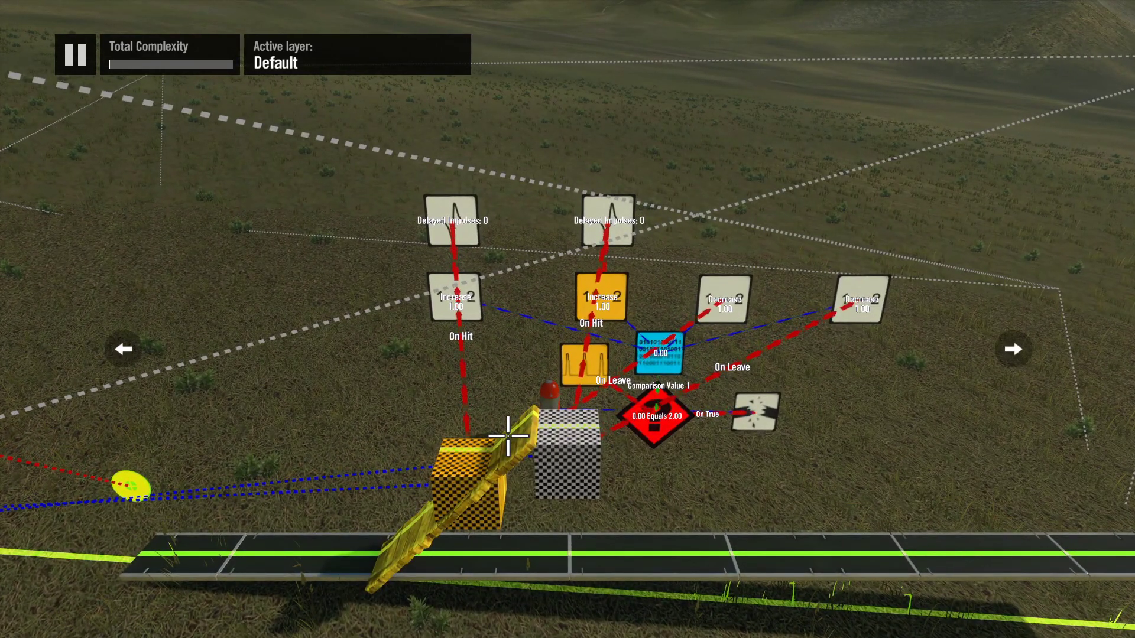
scroll(499, 476, "down", 1)
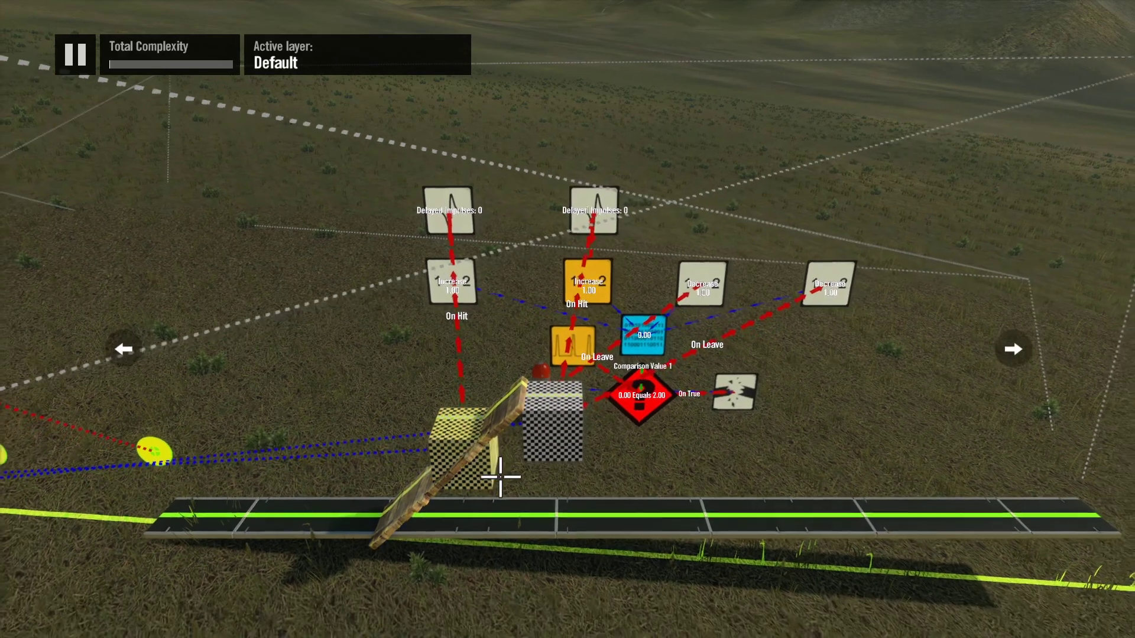
scroll(502, 466, "up", 3)
scroll(376, 526, "down", 4)
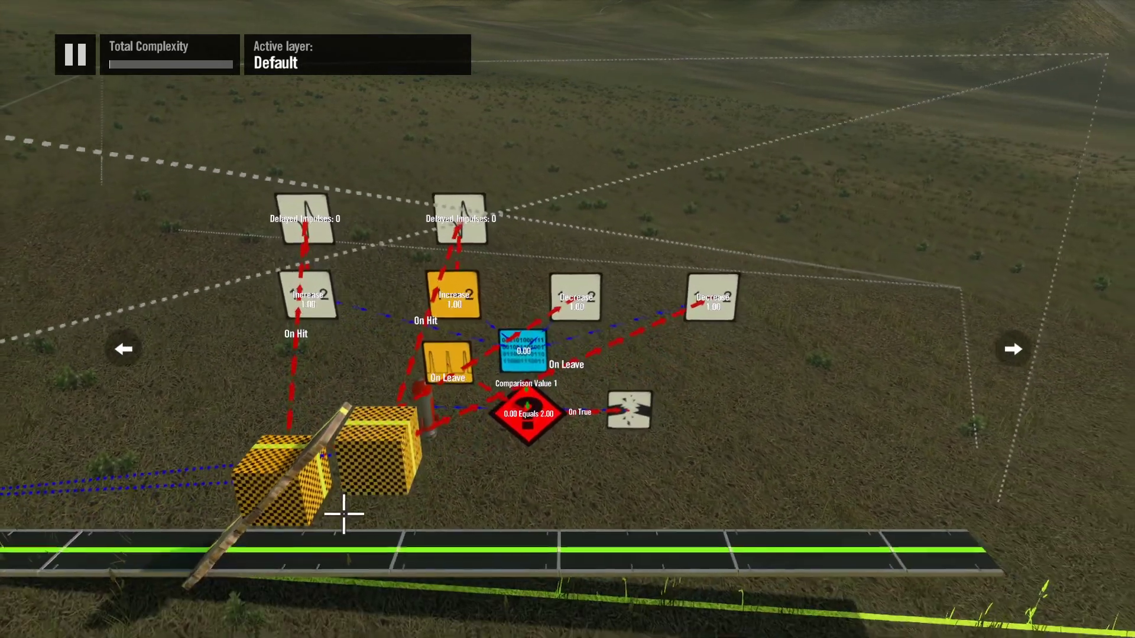
scroll(385, 459, "up", 3)
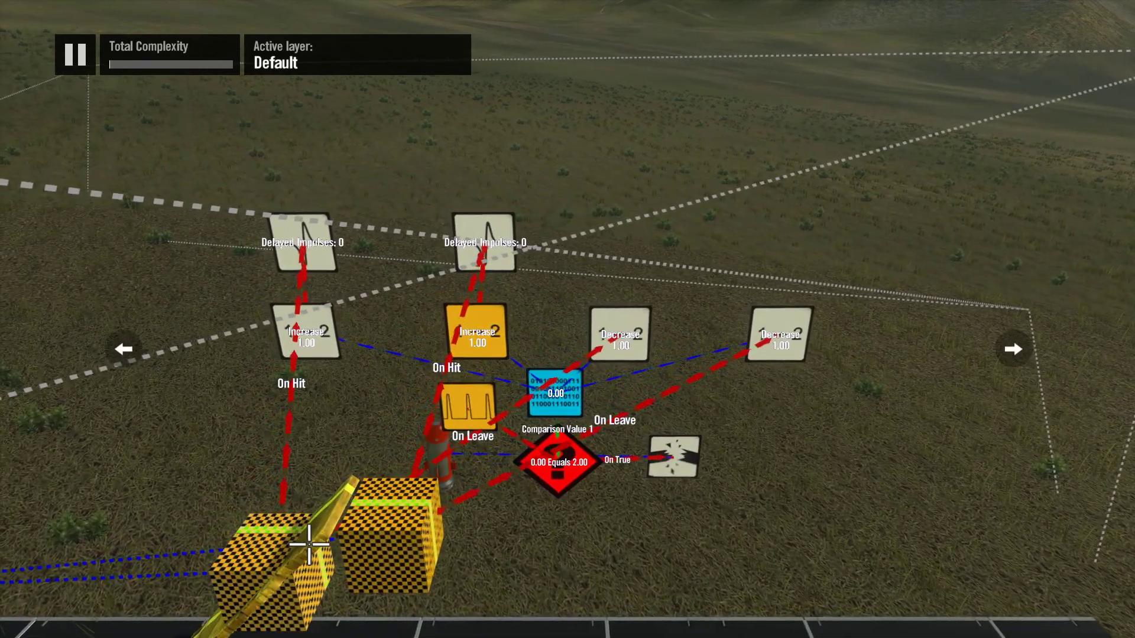
scroll(263, 576, "down", 3)
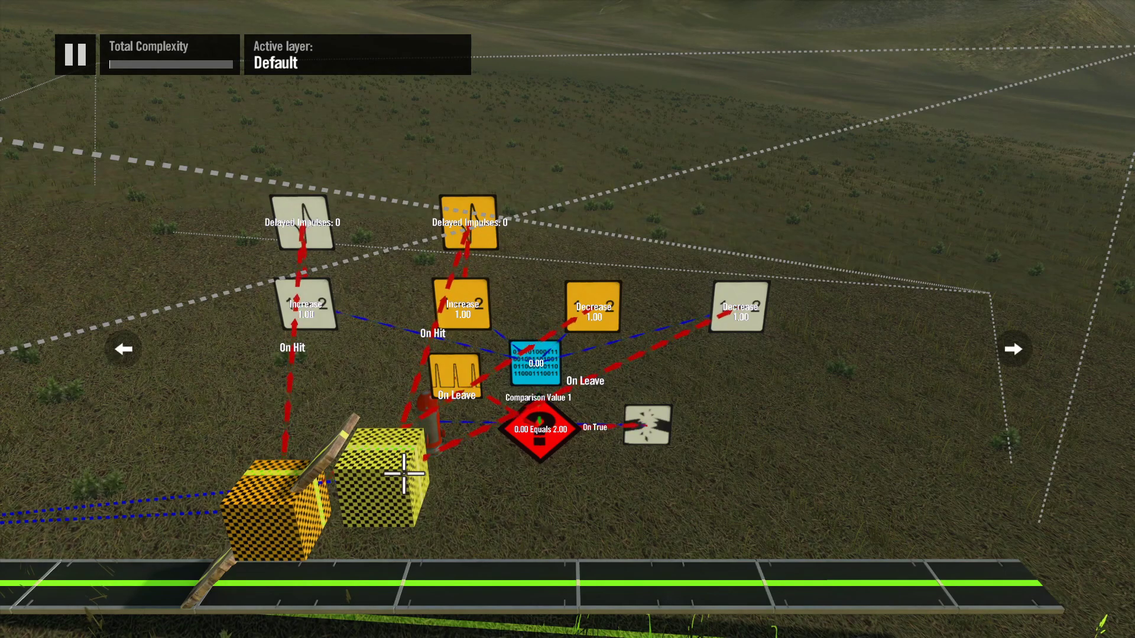
mouse_move(960, 609)
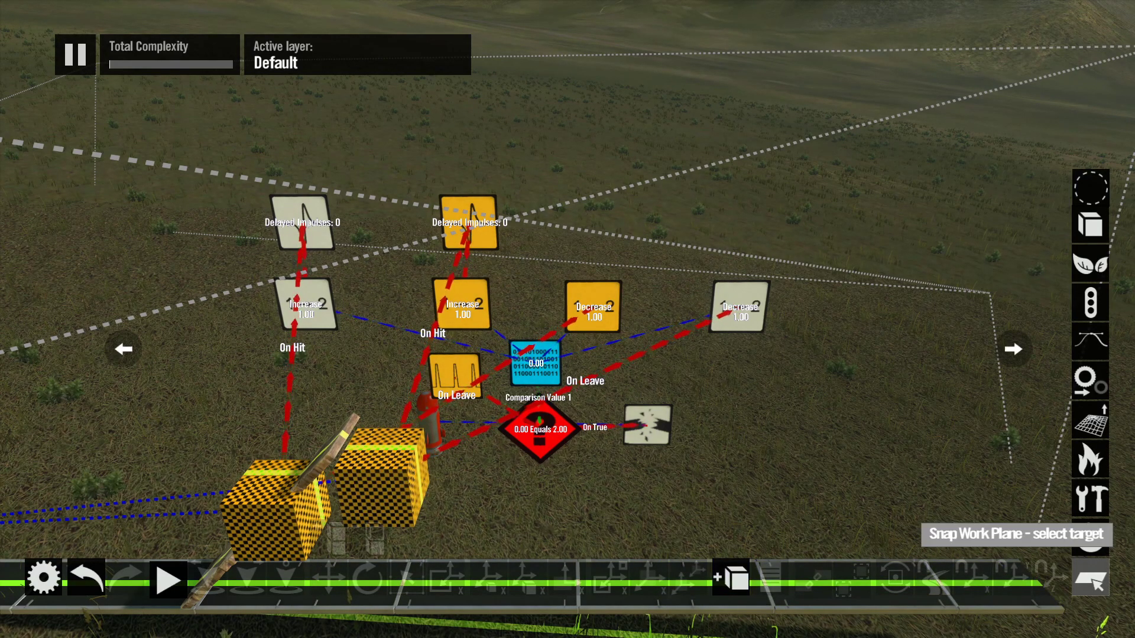